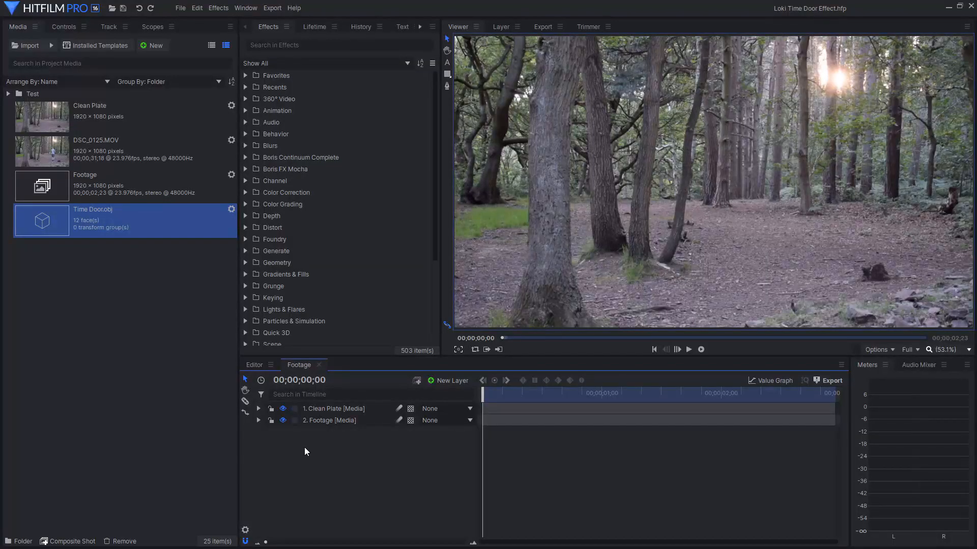
Hide the Clean Plate layer to reveal the Footage layer beneath it and save the project
{"action": "left_click", "coordinate": [334, 421]}
{"action": "left_click_drag", "start_coordinate": [492, 394], "coordinate": [382, 398]}
{"action": "left_click", "coordinate": [96, 128]}
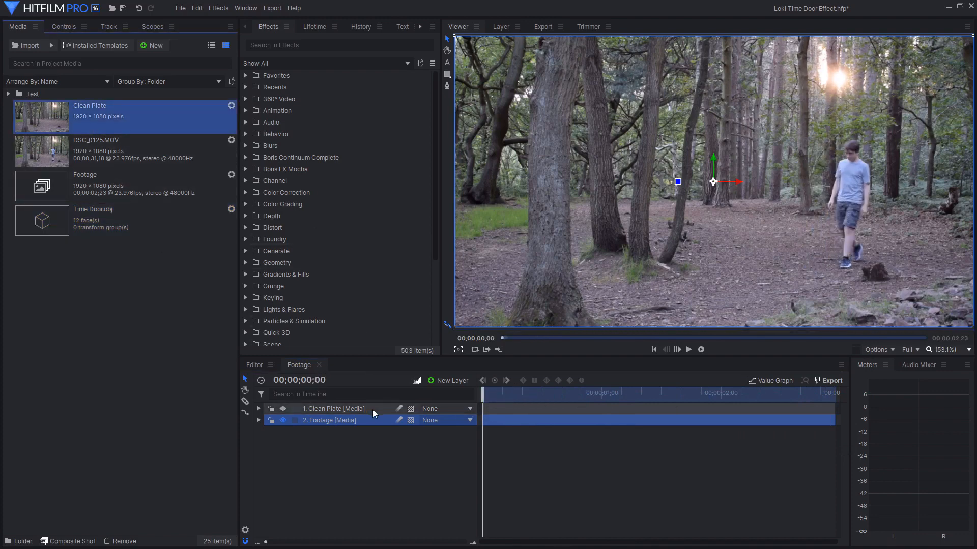
{"action": "left_click", "coordinate": [288, 411]}
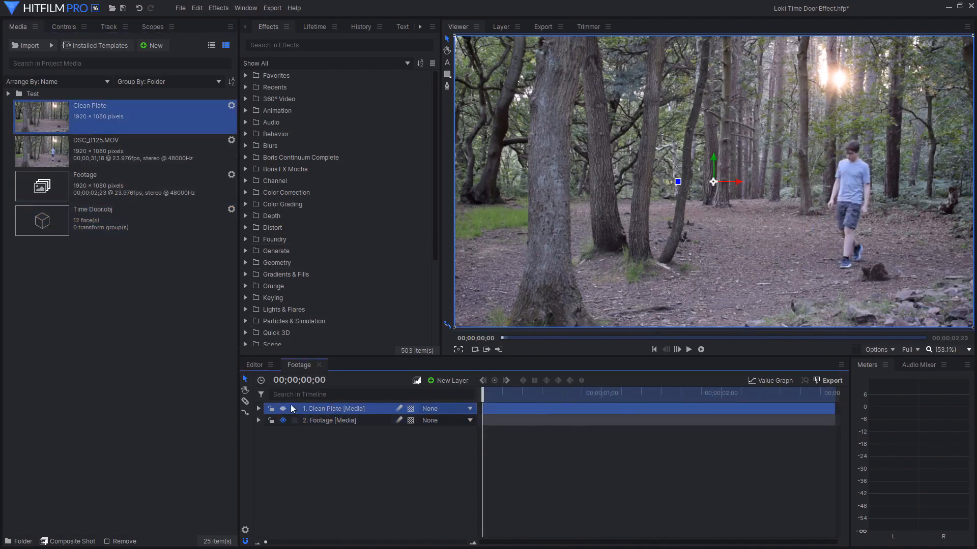
{"action": "left_click", "coordinate": [291, 405]}
{"action": "left_click", "coordinate": [284, 406]}
{"action": "left_click_drag", "start_coordinate": [507, 397], "coordinate": [449, 374]}
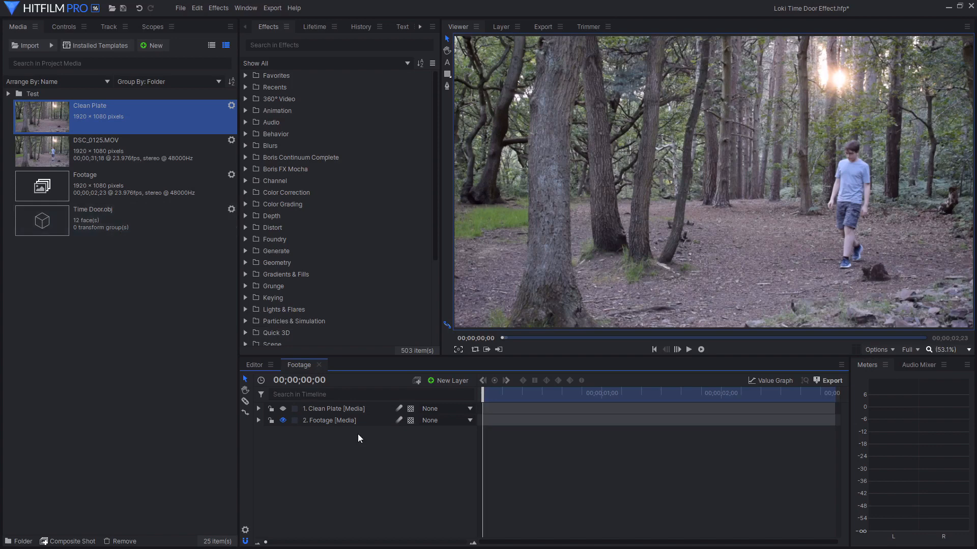
{"action": "key", "text": "ctrl+s"}
Import the Time Door file into the project as a 3D model
{"action": "left_click", "coordinate": [52, 45]}
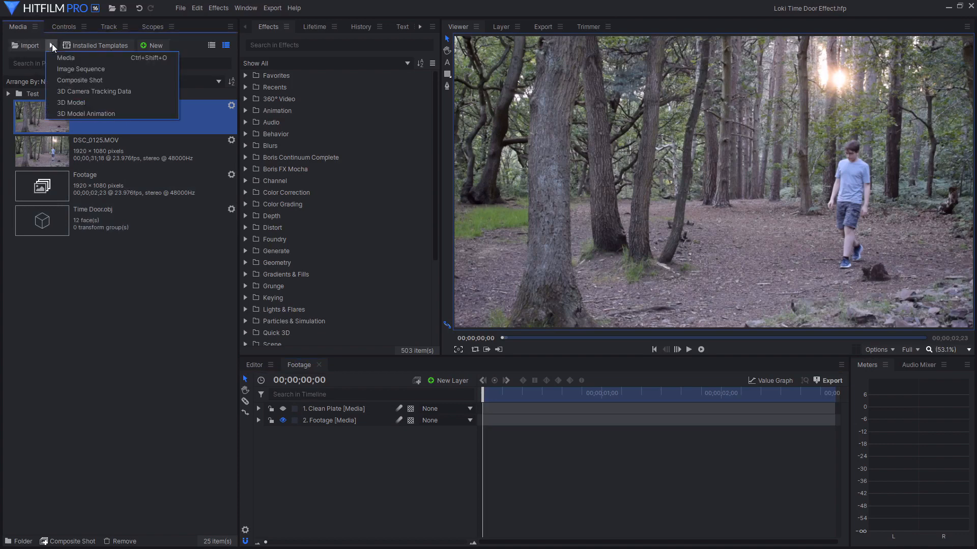
{"action": "left_click", "coordinate": [87, 102]}
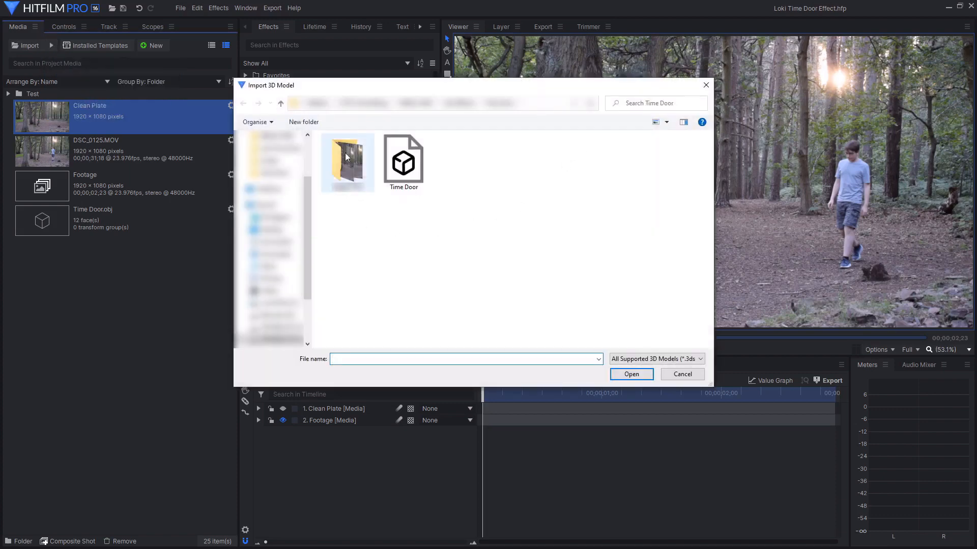
{"action": "left_click", "coordinate": [404, 159]}
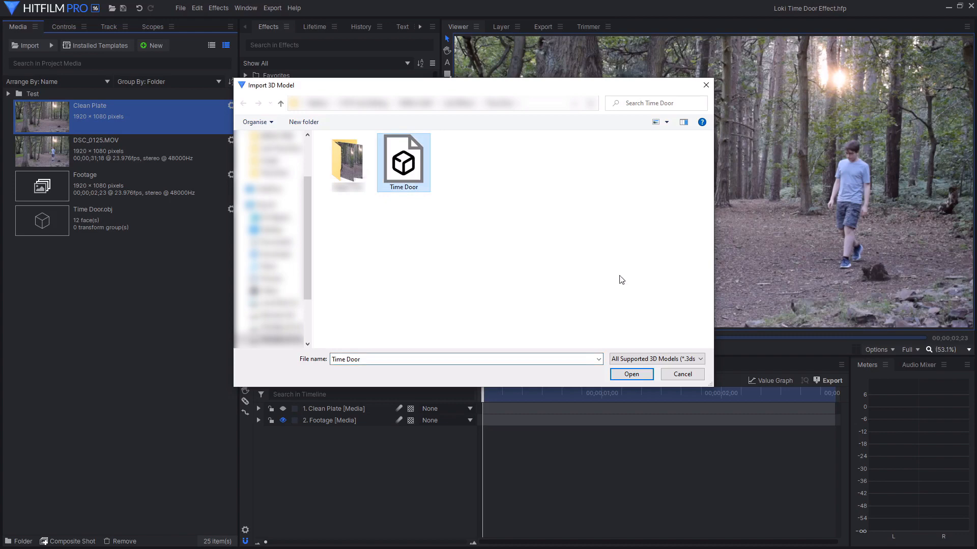
{"action": "left_click", "coordinate": [630, 374]}
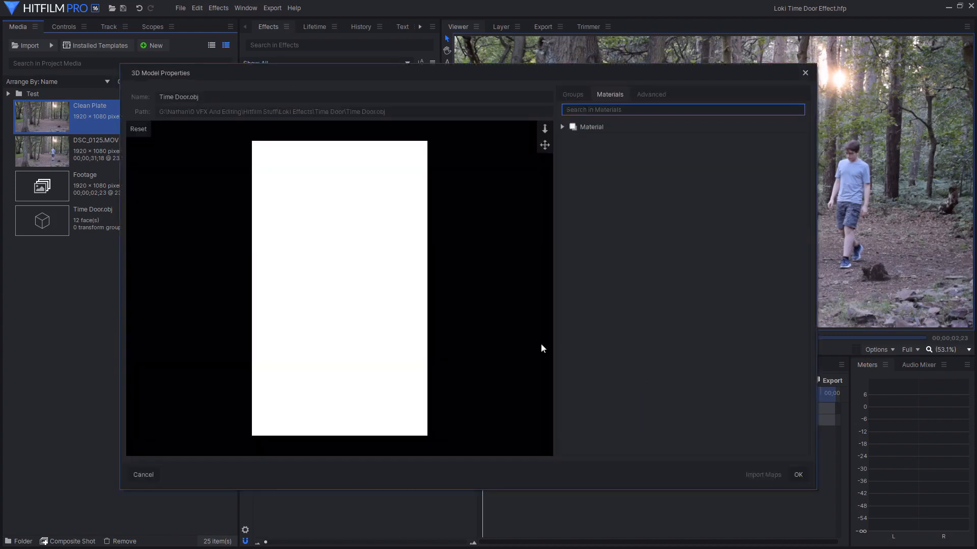
Set the door material's Shininess to 1 and accept the 3D model properties
{"action": "left_click_drag", "start_coordinate": [541, 343], "coordinate": [345, 303]}
{"action": "left_click", "coordinate": [562, 126]}
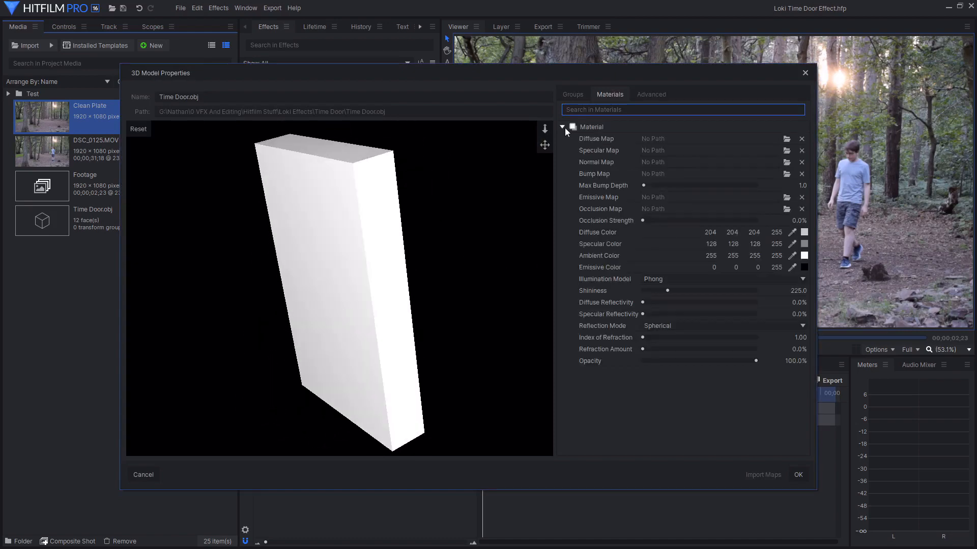
{"action": "left_click_drag", "start_coordinate": [352, 230], "coordinate": [625, 240]}
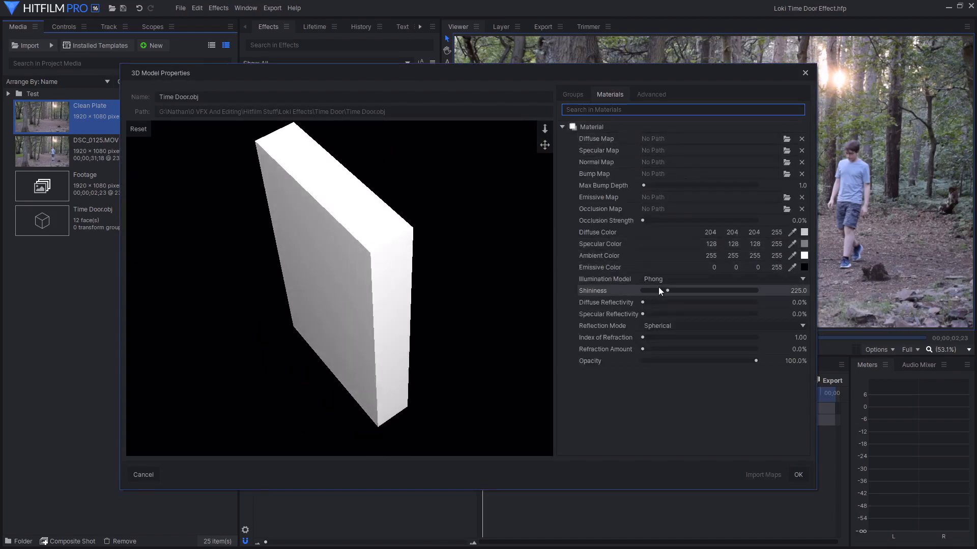
{"action": "left_click", "coordinate": [784, 293]}
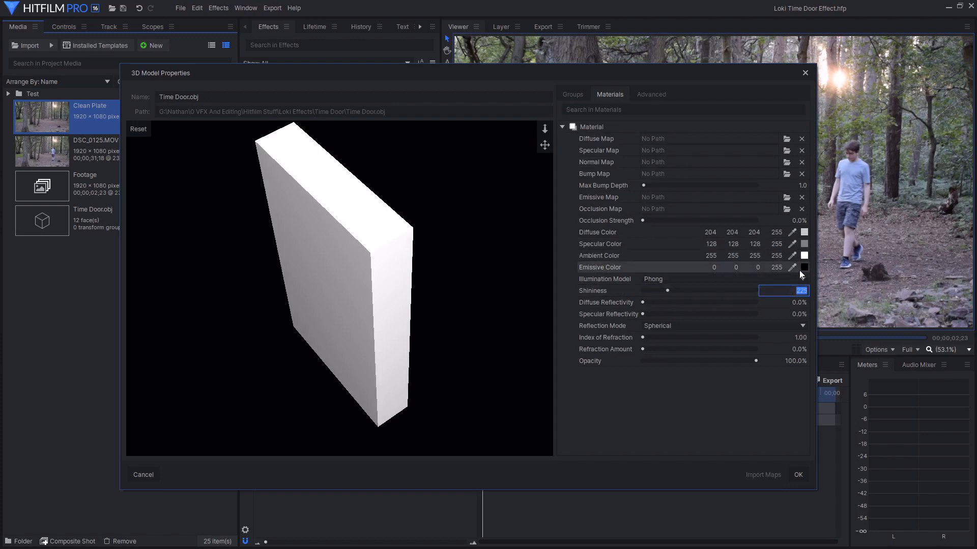
{"action": "type", "text": "1"}
{"action": "left_click_drag", "start_coordinate": [529, 262], "coordinate": [419, 271]}
{"action": "left_click", "coordinate": [797, 474]}
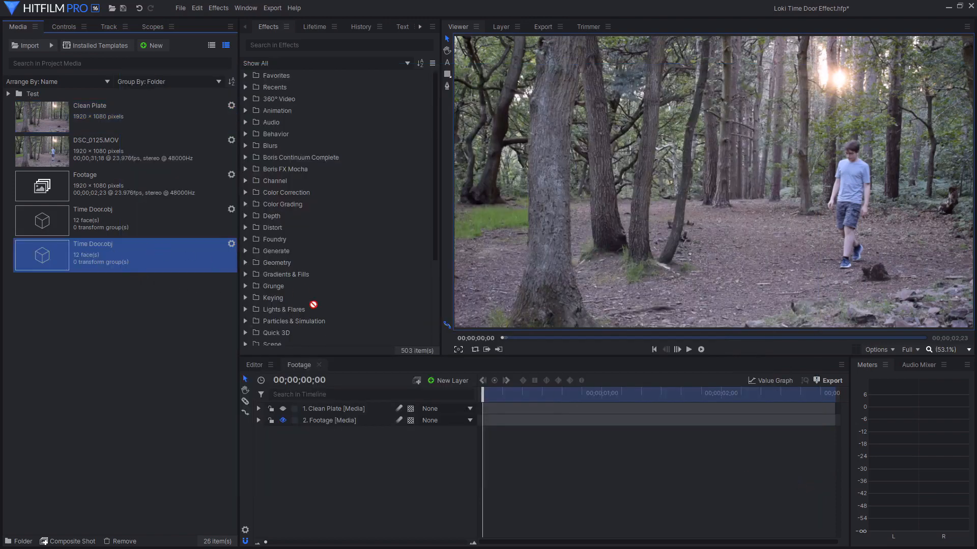
Place the new Time Door model above all layers in the Footage composite shot and show the Clean Plate layer
{"action": "left_click_drag", "start_coordinate": [362, 404], "coordinate": [358, 404]}
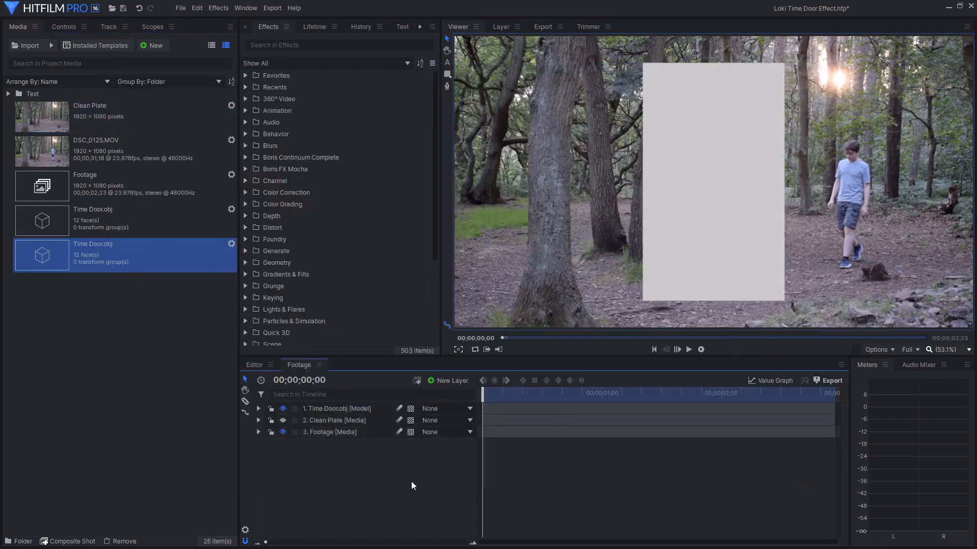
{"action": "left_click", "coordinate": [283, 420]}
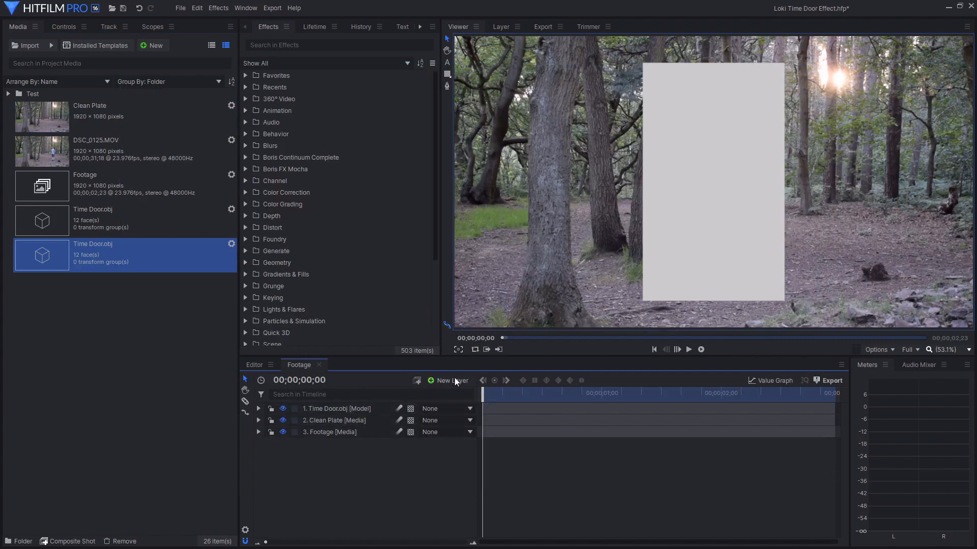
Create a 3D point layer, adding a camera to the composite shot, and name the point Control
{"action": "left_click", "coordinate": [453, 379]}
{"action": "left_click", "coordinate": [459, 448]}
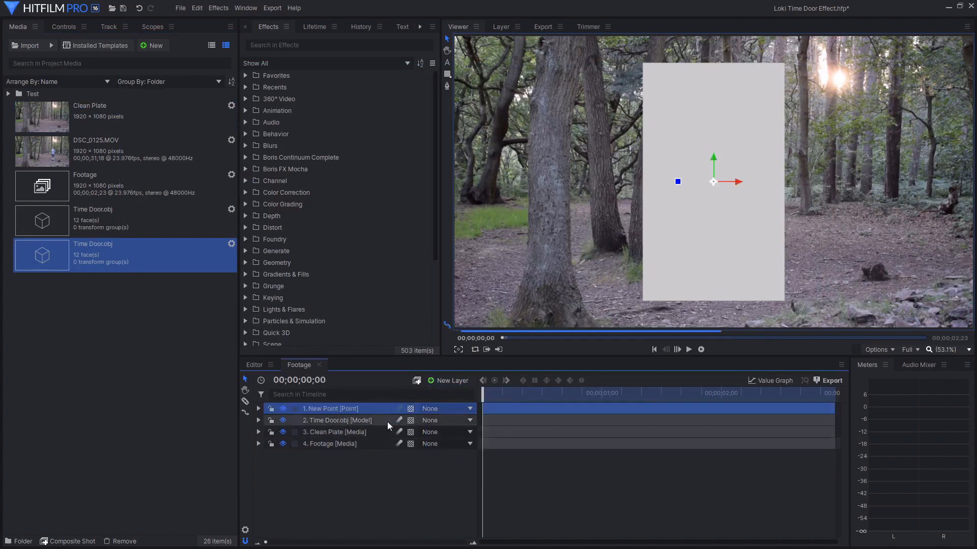
{"action": "left_click", "coordinate": [410, 408]}
{"action": "left_click", "coordinate": [430, 433]}
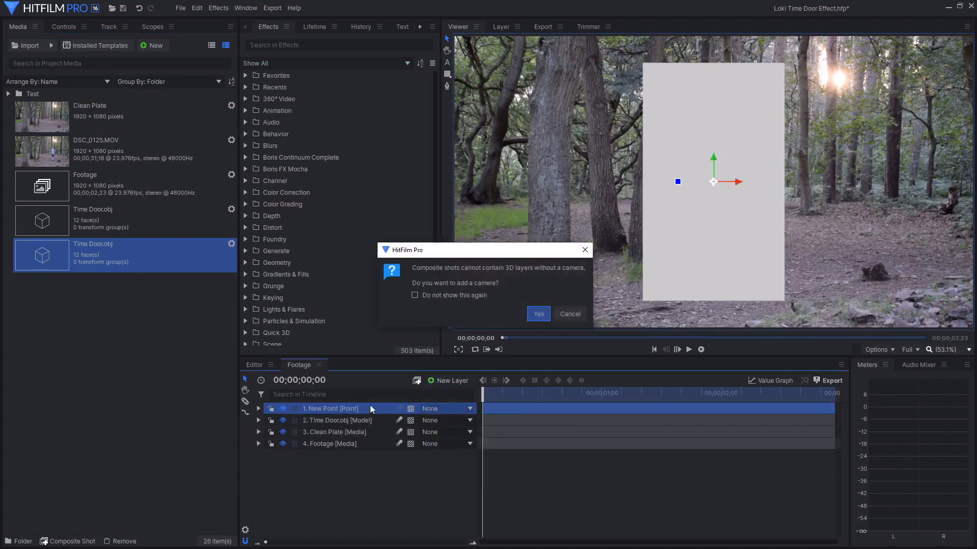
{"action": "left_click", "coordinate": [538, 315]}
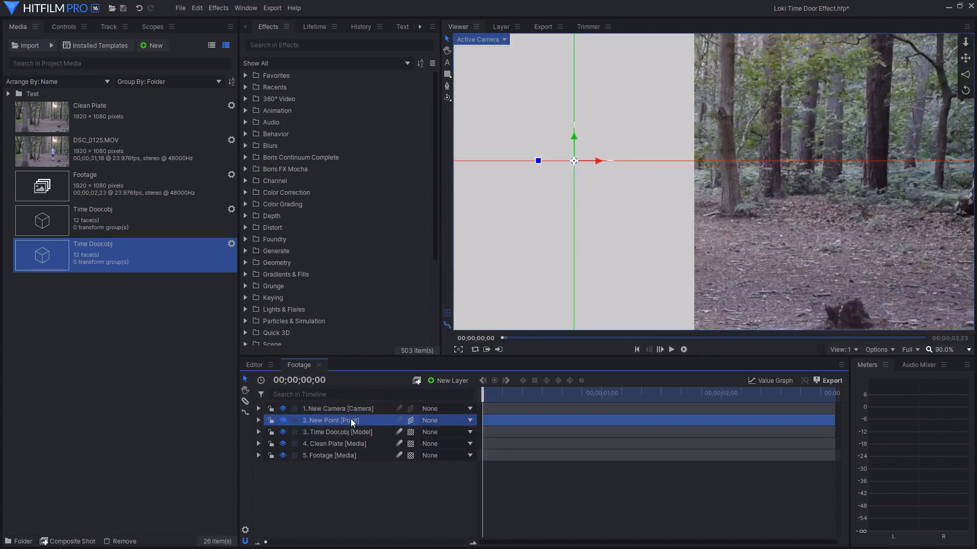
{"action": "double_click", "coordinate": [351, 420]}
{"action": "type", "text": "Control"}
{"action": "key", "text": "Return"}
Parent the Time Door model layer to the Control point
{"action": "left_click", "coordinate": [346, 429]}
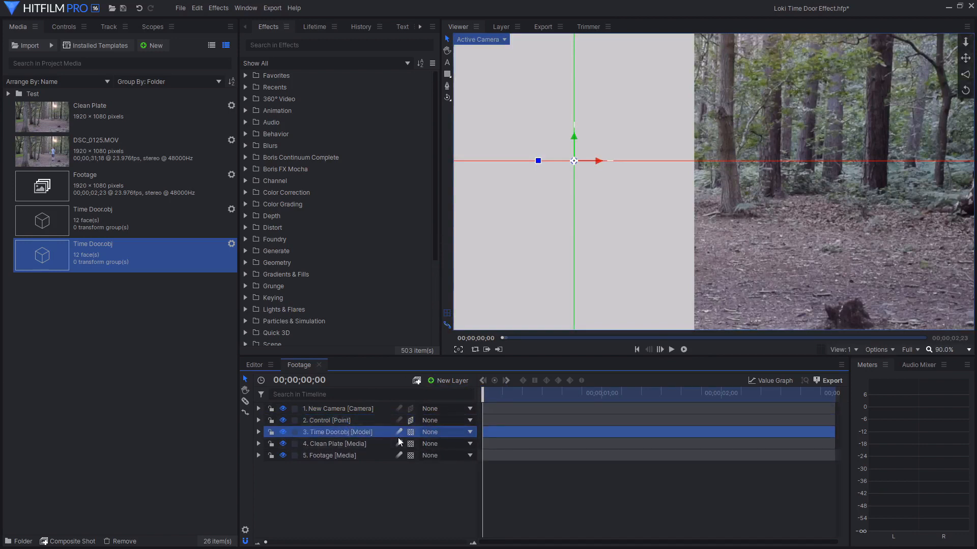
{"action": "left_click", "coordinate": [469, 432]}
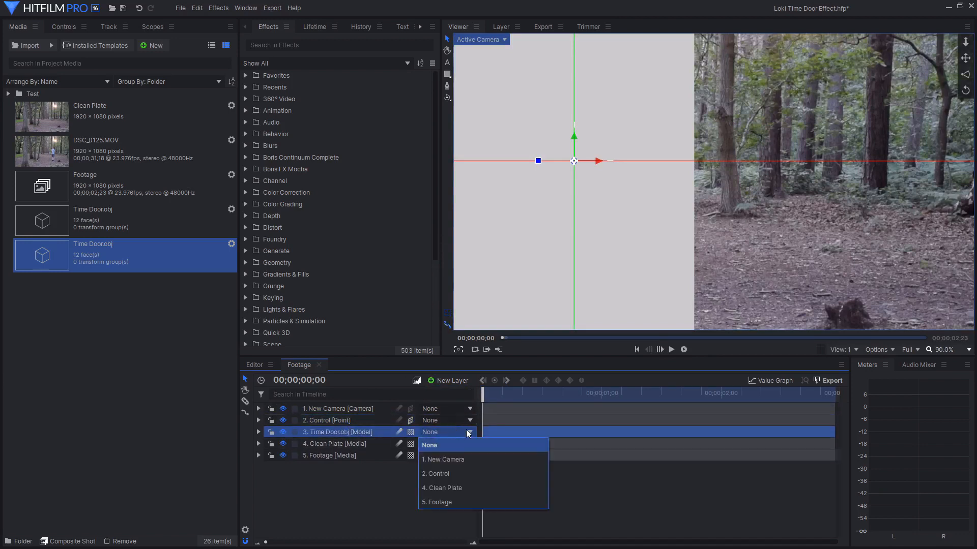
{"action": "left_click", "coordinate": [450, 473]}
Move the Control point to about 472, 0, -595 and rotate it 27° around Y
{"action": "left_click", "coordinate": [346, 420]}
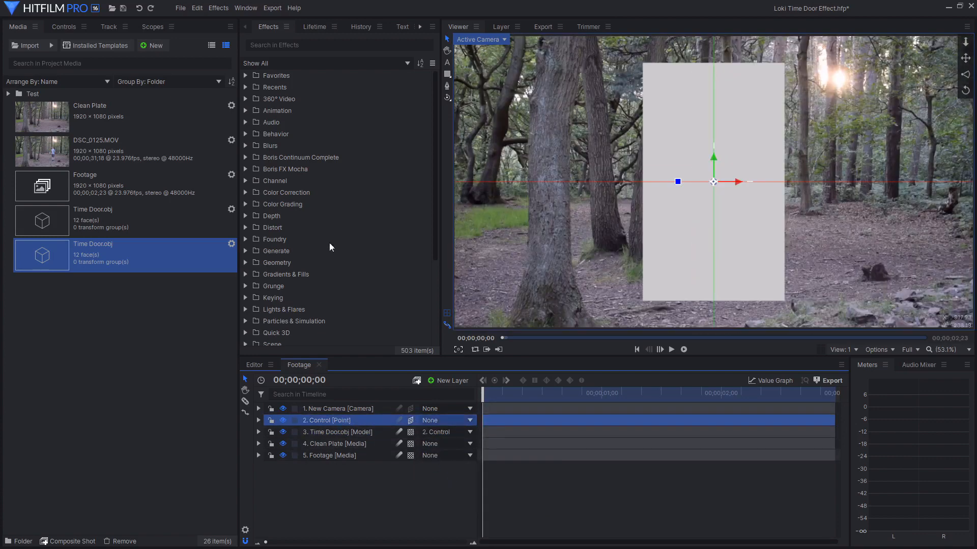
{"action": "left_click_drag", "start_coordinate": [749, 189], "coordinate": [865, 187]}
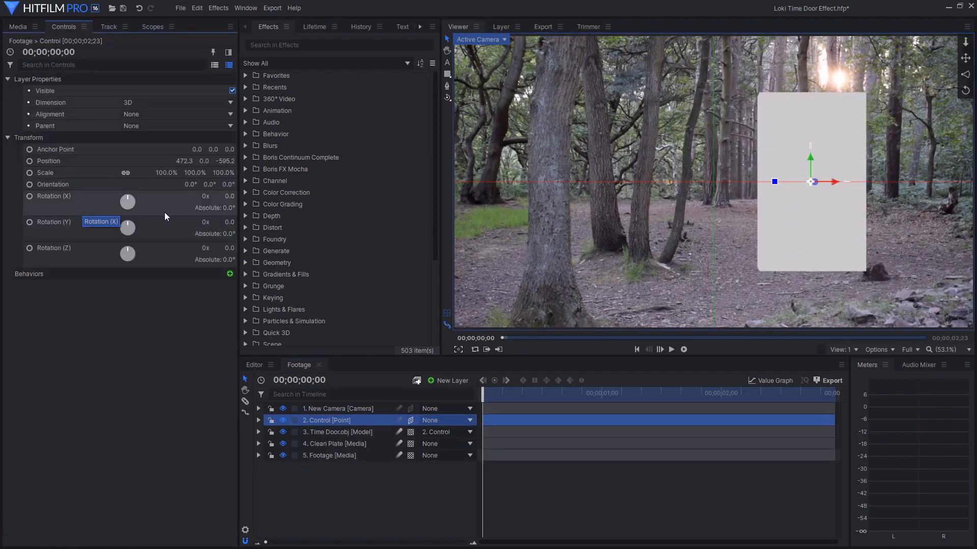
{"action": "mouse_move", "coordinate": [127, 227]}
{"action": "left_mouse_down"}
{"action": "mouse_move", "coordinate": [112, 229]}
{"action": "mouse_move", "coordinate": [141, 228]}
{"action": "left_mouse_up"}
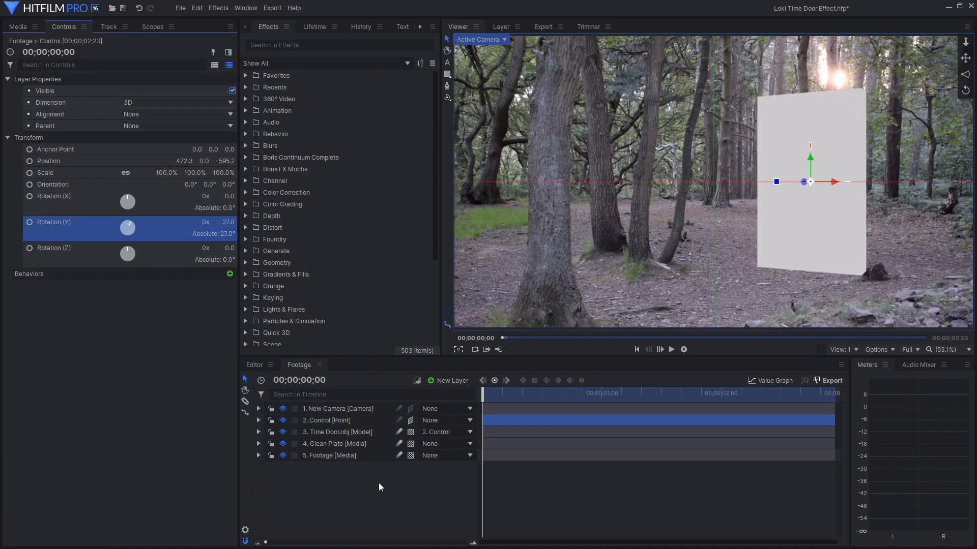
Hide the Clean Plate, go to 00;00;01;10 and move the Control point to about 550, 0, -652 over the actor
{"action": "left_click", "coordinate": [283, 443]}
{"action": "left_click_drag", "start_coordinate": [487, 399], "coordinate": [656, 397]}
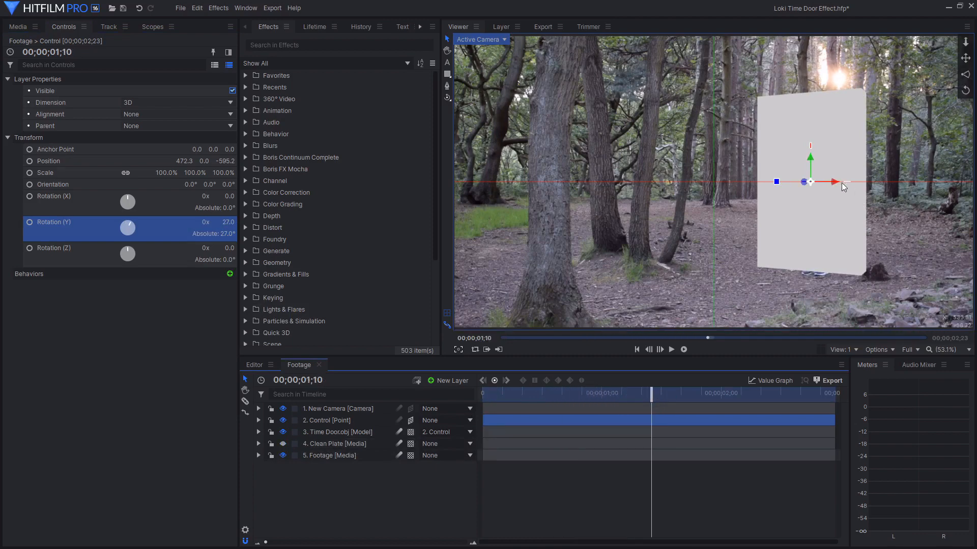
{"action": "left_click_drag", "start_coordinate": [812, 183], "coordinate": [852, 184]}
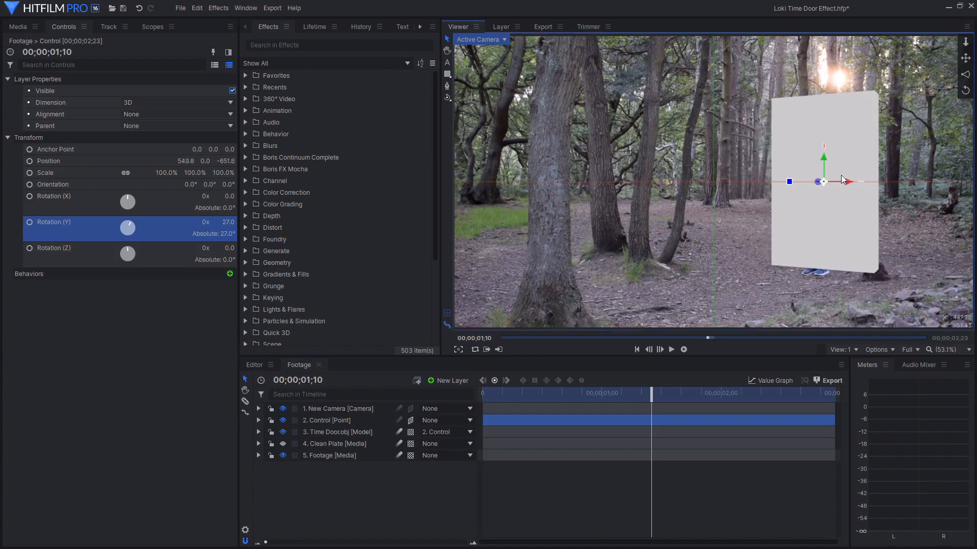
Align the Time Door model with the actor at about -70, -33, -161 and set its opacity to 100%
{"action": "left_click", "coordinate": [846, 189]}
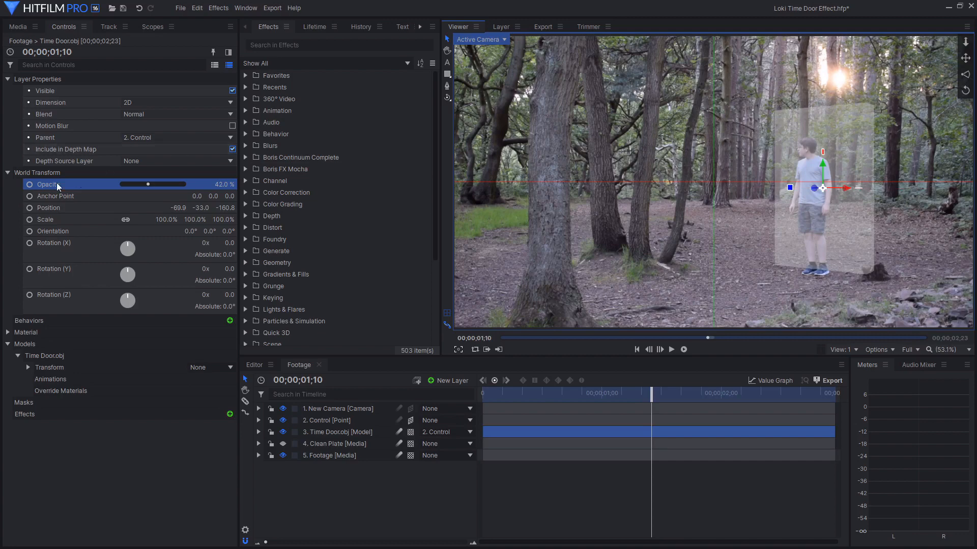
{"action": "left_click_drag", "start_coordinate": [156, 186], "coordinate": [182, 186]}
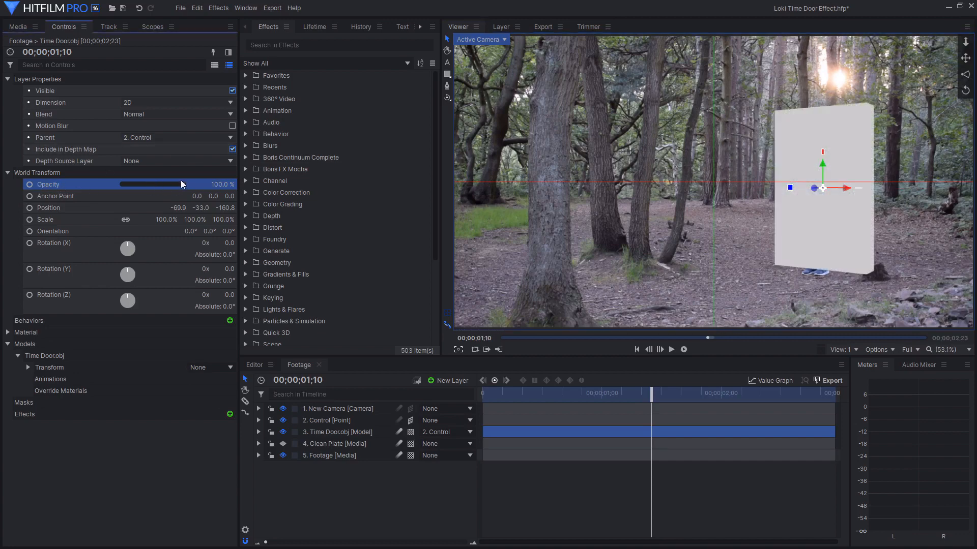
Expand the Transform properties of Time Door.obj within the model layer's Models group and select Scale
{"action": "left_click", "coordinate": [259, 432]}
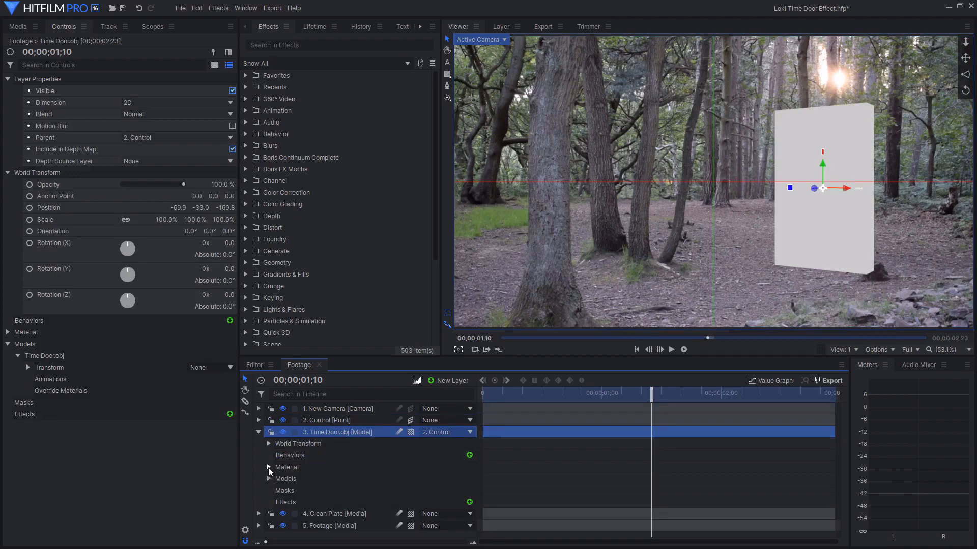
{"action": "left_click", "coordinate": [268, 444]}
{"action": "left_click", "coordinate": [271, 446]}
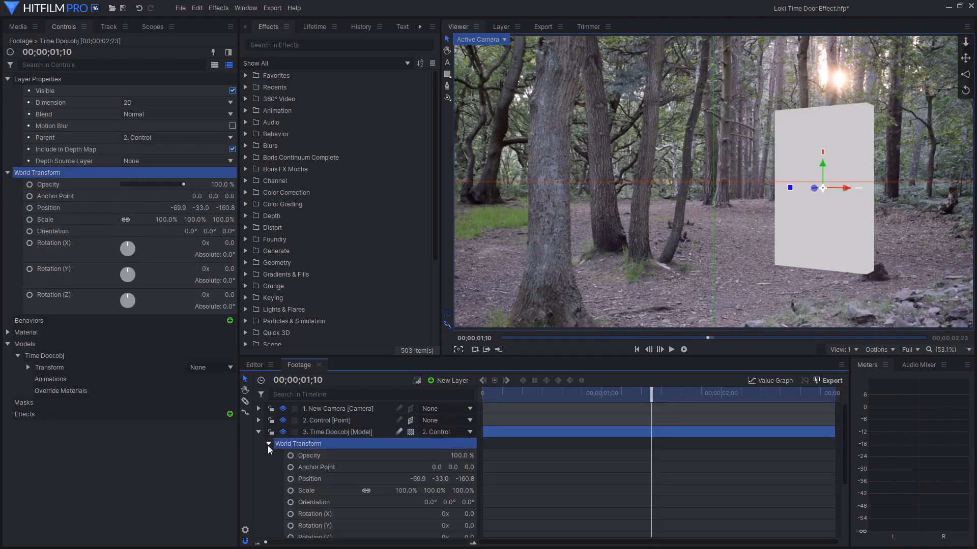
{"action": "left_click", "coordinate": [269, 444]}
{"action": "left_click", "coordinate": [268, 479]}
{"action": "left_click", "coordinate": [279, 490]}
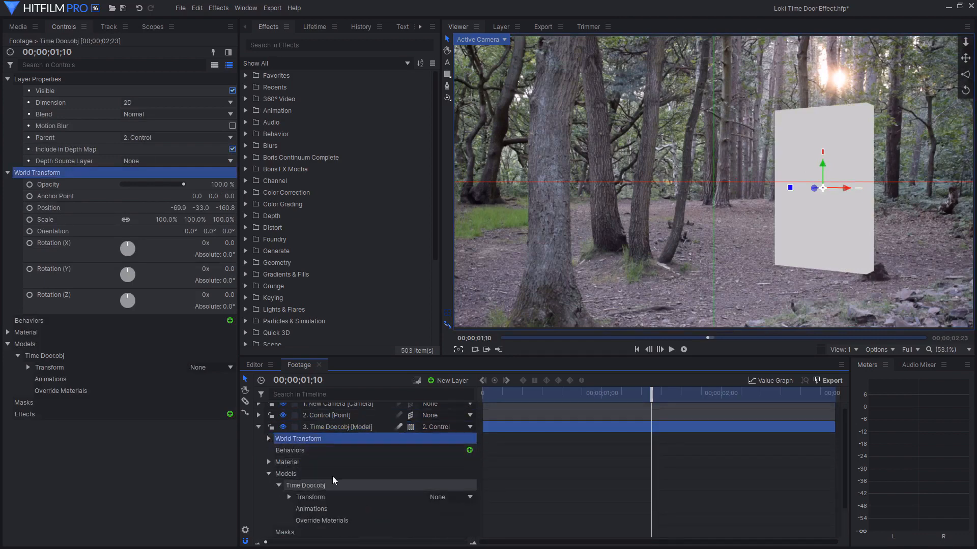
{"action": "scroll", "coordinate": [285, 478], "scroll_direction": "down", "scroll_amount": 1}
{"action": "left_click", "coordinate": [300, 463]}
{"action": "left_click", "coordinate": [289, 462]}
{"action": "scroll", "coordinate": [305, 458], "scroll_direction": "down", "scroll_amount": 2}
{"action": "left_click", "coordinate": [363, 445]}
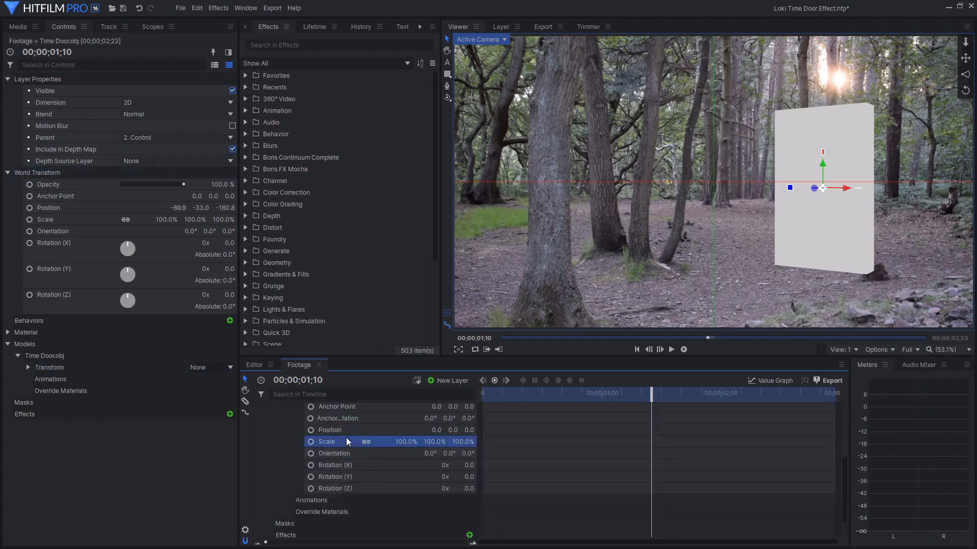
Collapse the Time Door layer at 00;00;00;10 and hide both the Time Door and Clean Plate layers
{"action": "left_click", "coordinate": [532, 393]}
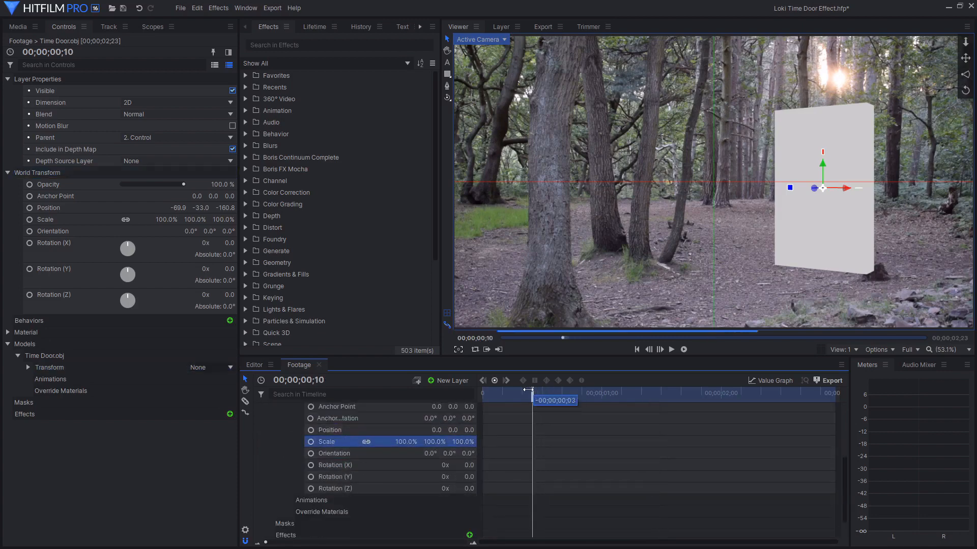
{"action": "scroll", "coordinate": [306, 458], "scroll_direction": "up", "scroll_amount": 3}
{"action": "left_click", "coordinate": [258, 433]}
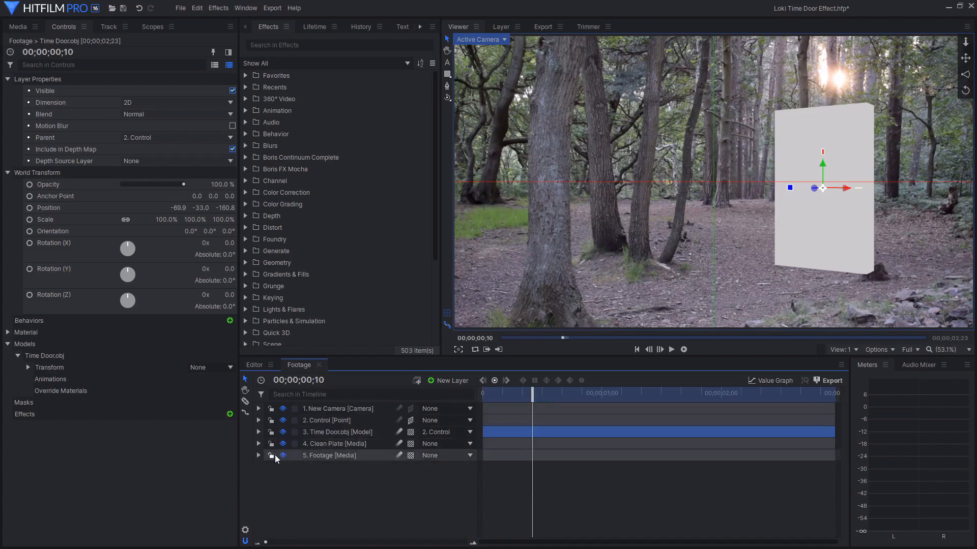
{"action": "left_click", "coordinate": [316, 456]}
{"action": "left_click", "coordinate": [283, 444]}
{"action": "left_click", "coordinate": [283, 432]}
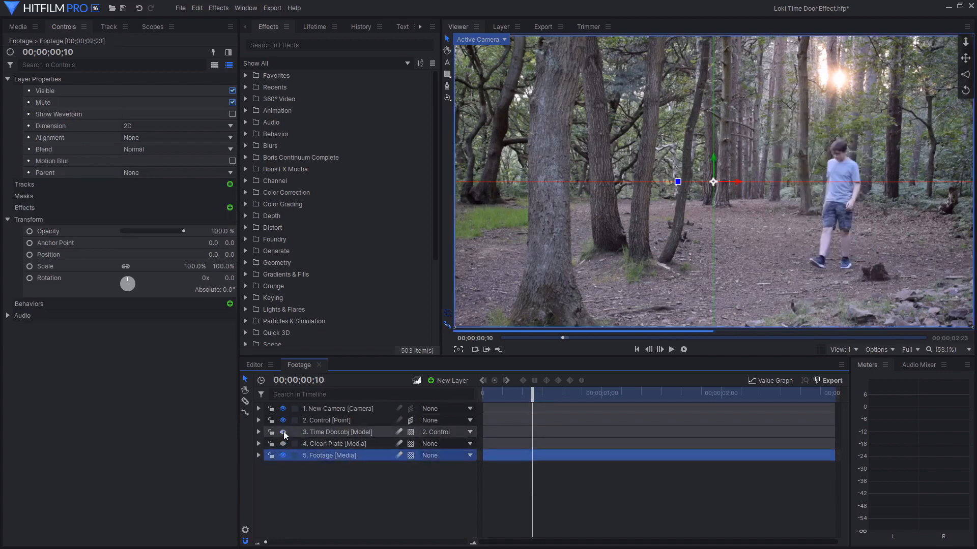
Go to 00;00;00;05 and expand the Time Door.obj layer to its model's Transform properties
{"action": "left_click_drag", "start_coordinate": [532, 393], "coordinate": [649, 399]}
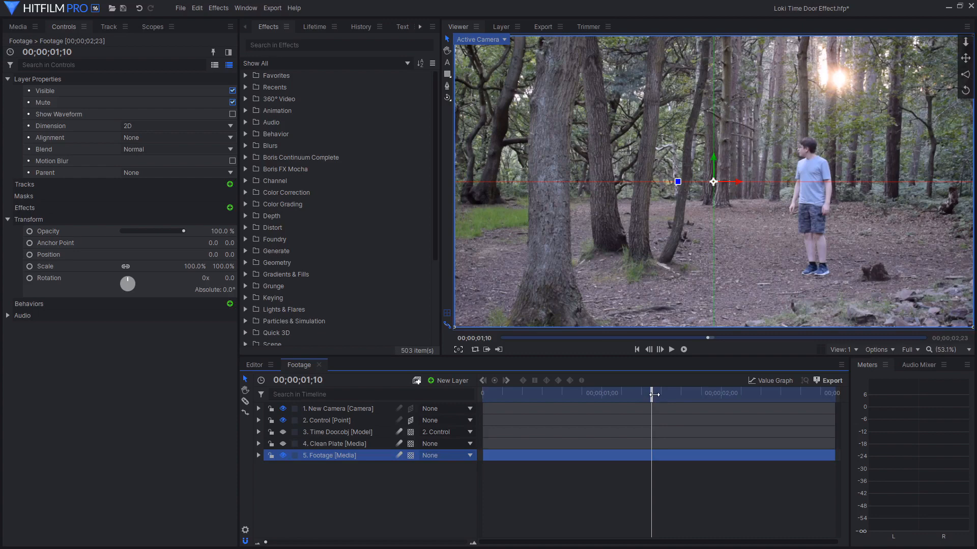
{"action": "left_click_drag", "start_coordinate": [613, 397], "coordinate": [507, 397]}
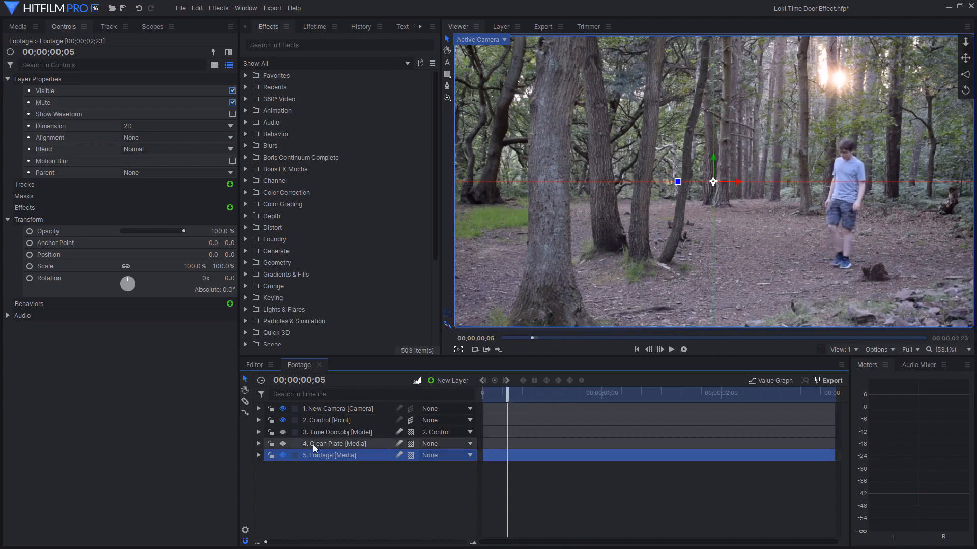
{"action": "left_click", "coordinate": [264, 432]}
{"action": "left_click", "coordinate": [258, 432]}
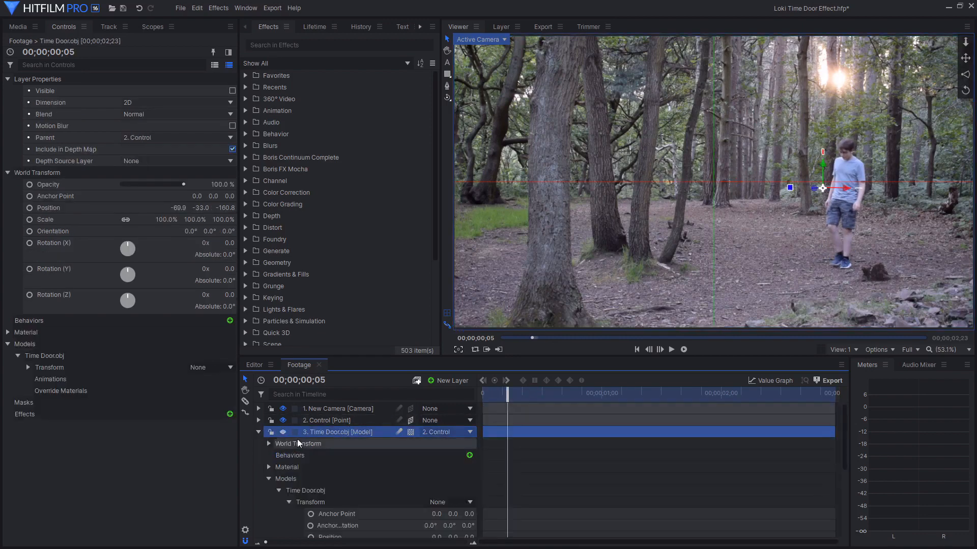
{"action": "scroll", "coordinate": [415, 469], "scroll_direction": "down", "scroll_amount": 5}
{"action": "scroll", "coordinate": [356, 463], "scroll_direction": "up", "scroll_amount": 3}
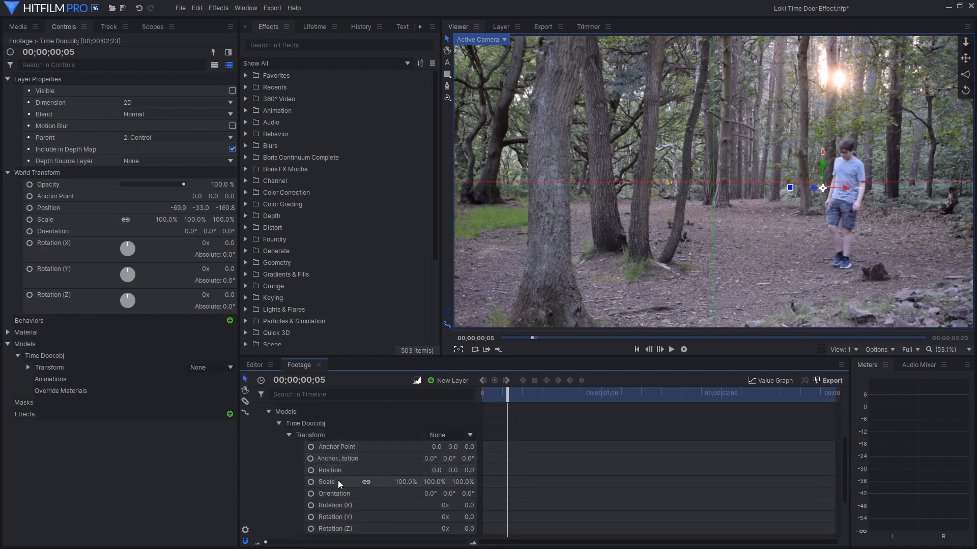
Set the Time Door.obj model's Scale to 0% on all axes and start keyframing it at 00;00;00;05
{"action": "left_click", "coordinate": [414, 482]}
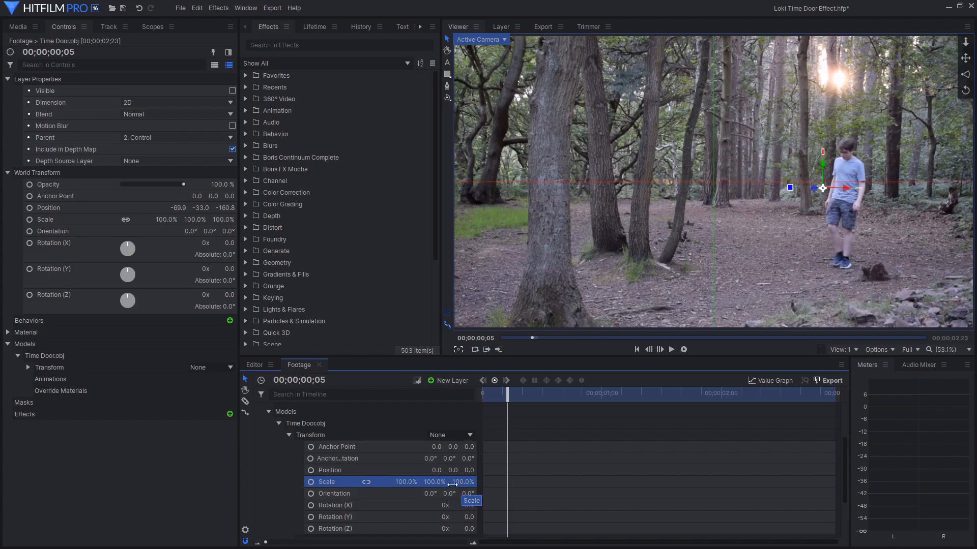
{"action": "left_click_drag", "start_coordinate": [452, 484], "coordinate": [431, 484]}
{"action": "key", "text": "ctrl+z"}
{"action": "left_click", "coordinate": [407, 478]}
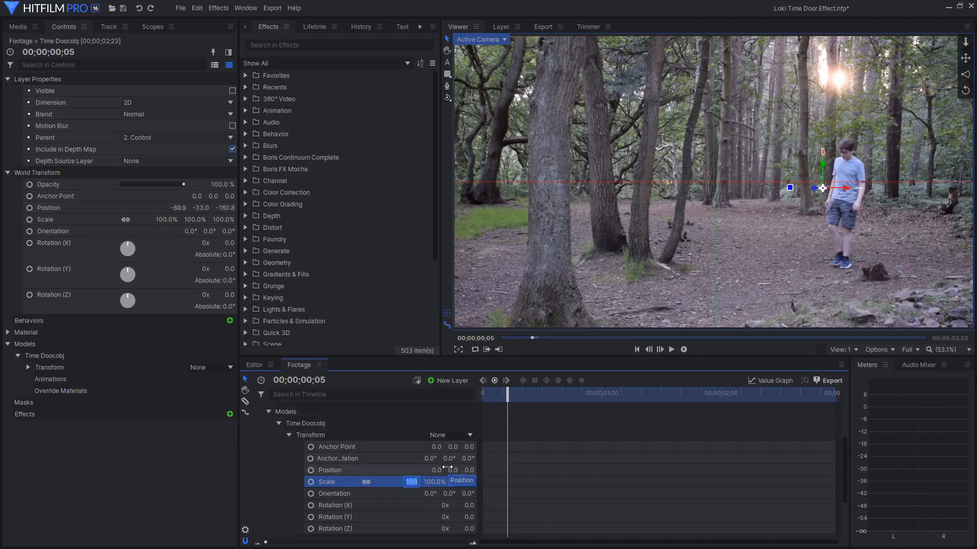
{"action": "type", "text": "0"}
{"action": "key", "text": "Return"}
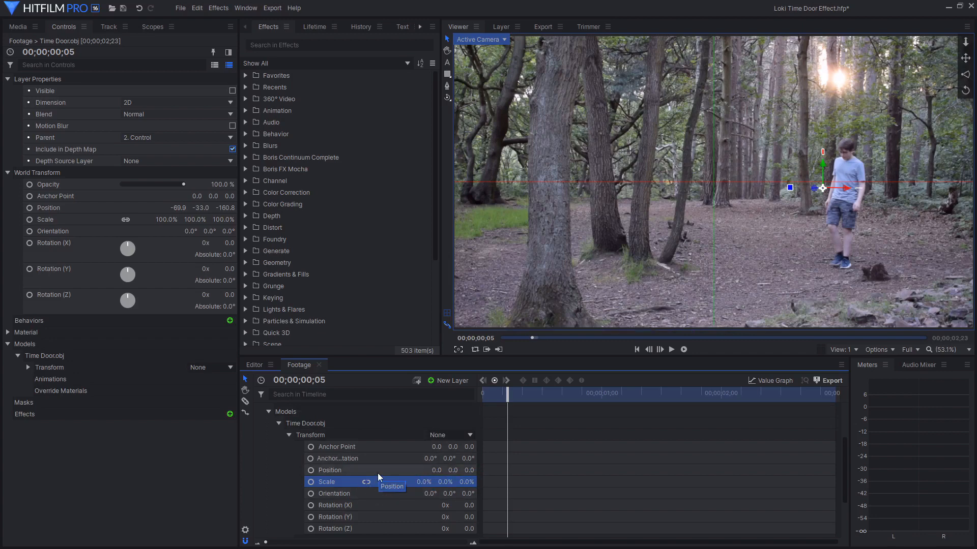
{"action": "left_click", "coordinate": [311, 482]}
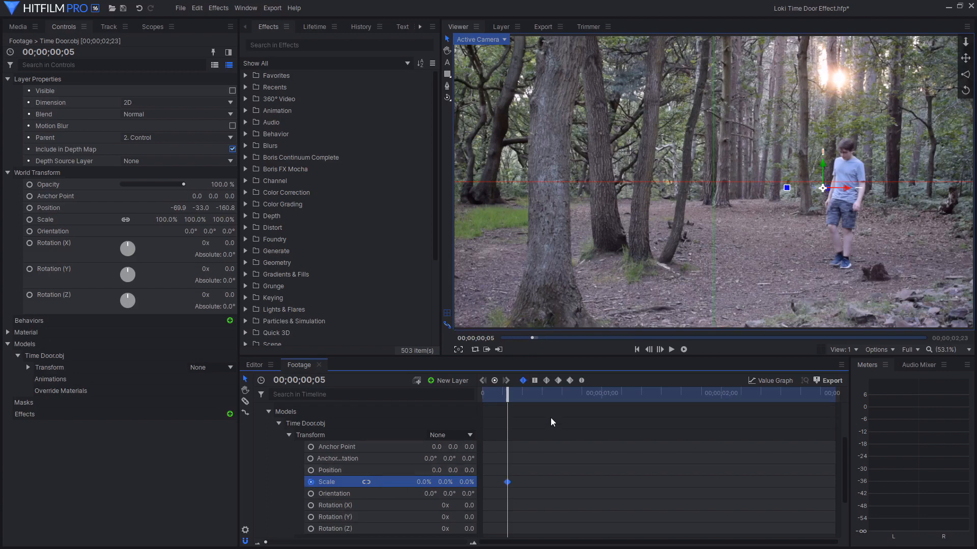
At 00;00;00;08, keyframe the door model's Scale at 100% X, 5% Y and 100% Z
{"action": "key", "text": "Right"}
{"action": "key", "text": "Right"}
{"action": "key", "text": "Right"}
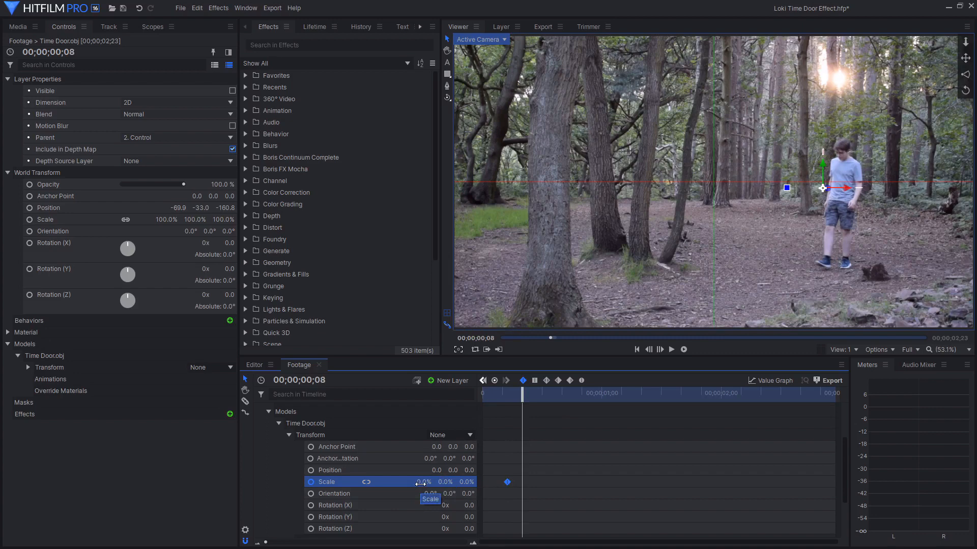
{"action": "left_click", "coordinate": [420, 484]}
{"action": "type", "text": "100"}
{"action": "key", "text": "Return"}
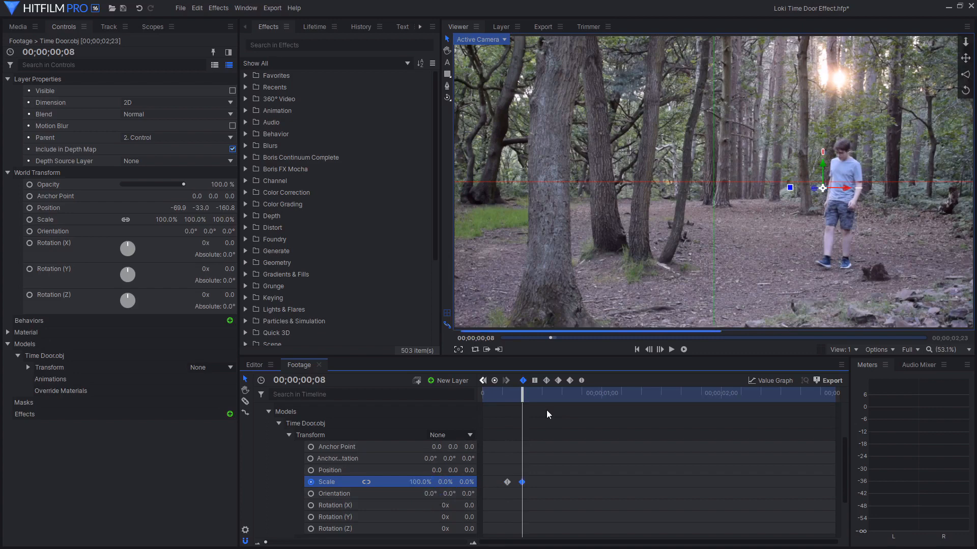
{"action": "left_click", "coordinate": [441, 482]}
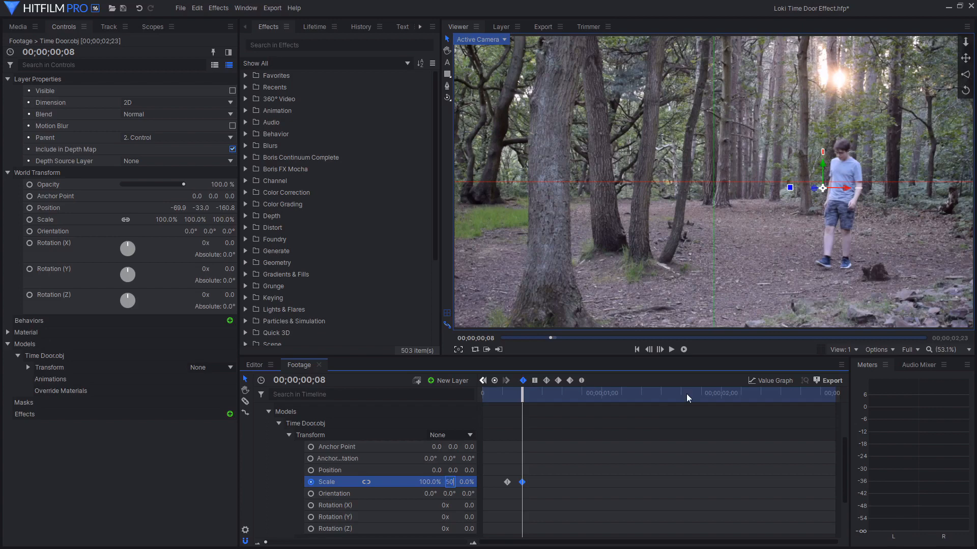
{"action": "type", "text": "5"}
{"action": "key", "text": "Return"}
{"action": "left_click", "coordinate": [467, 482]}
{"action": "key", "text": "Return"}
Make the Time Door.obj layer visible and enlarge the viewer image to 60%
{"action": "scroll", "coordinate": [285, 435], "scroll_direction": "up", "scroll_amount": 1}
{"action": "scroll", "coordinate": [285, 434], "scroll_direction": "up", "scroll_amount": 1}
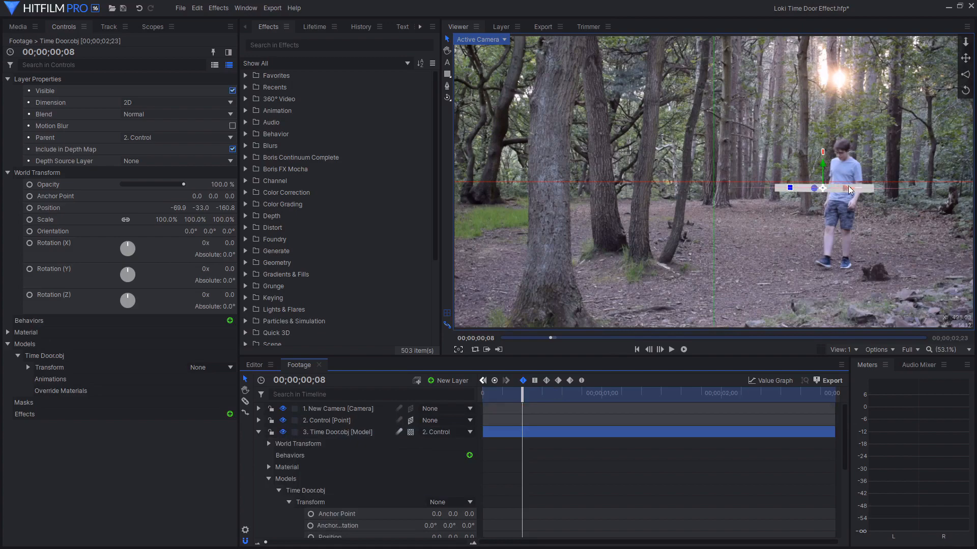
{"action": "scroll", "coordinate": [834, 174], "scroll_direction": "down", "scroll_amount": 2}
{"action": "scroll", "coordinate": [834, 202], "scroll_direction": "up", "scroll_amount": 2}
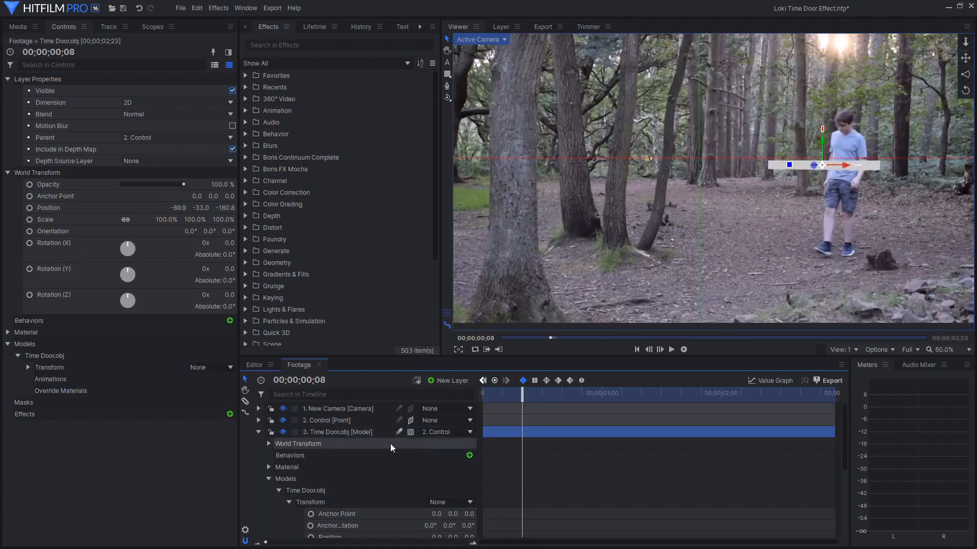
At 00;00;00;10, set the door model's Y Scale to 100% to open it to full height
{"action": "scroll", "coordinate": [394, 445], "scroll_direction": "down", "scroll_amount": 3}
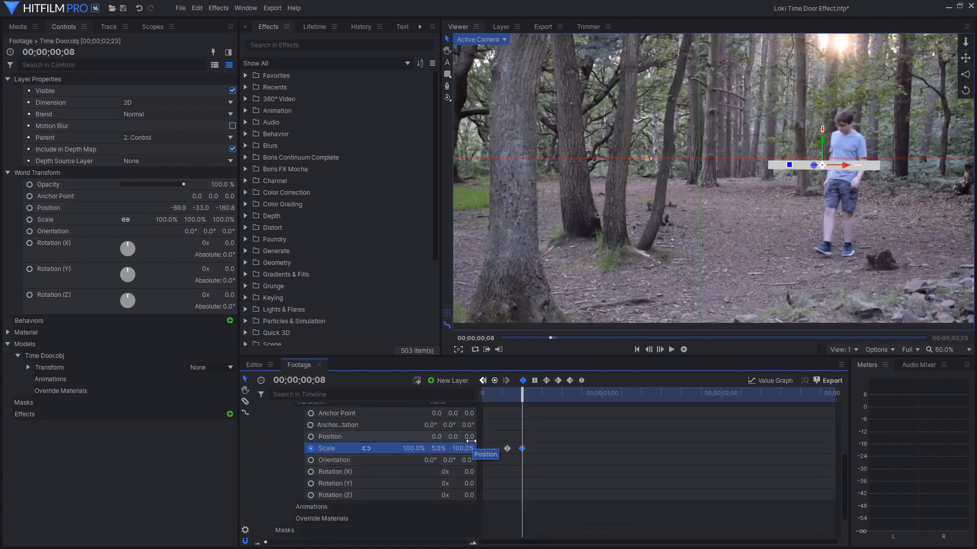
{"action": "key", "text": "Right"}
{"action": "key", "text": "Right"}
{"action": "left_click", "coordinate": [436, 448]}
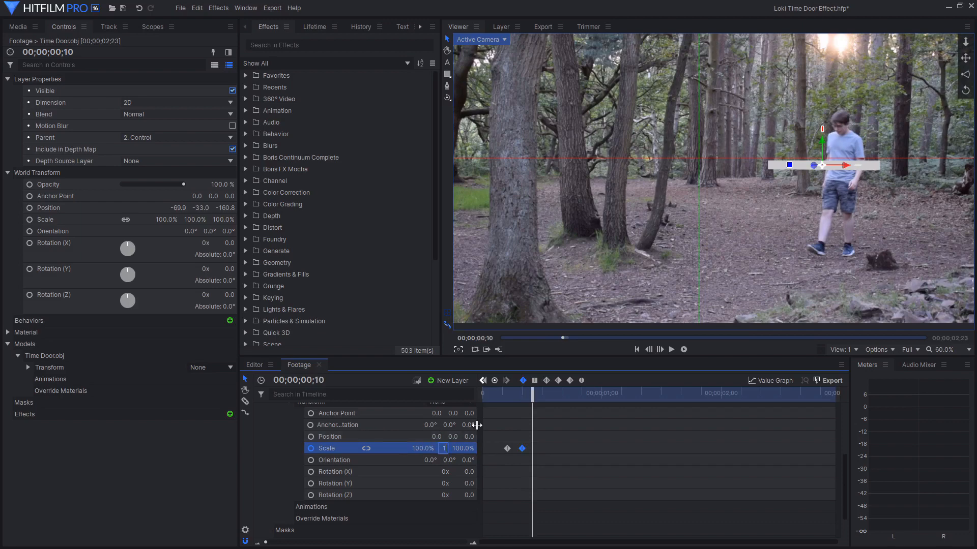
{"action": "type", "text": "100"}
{"action": "key", "text": "Return"}
{"action": "scroll", "coordinate": [476, 425], "scroll_direction": "up", "scroll_amount": 2}
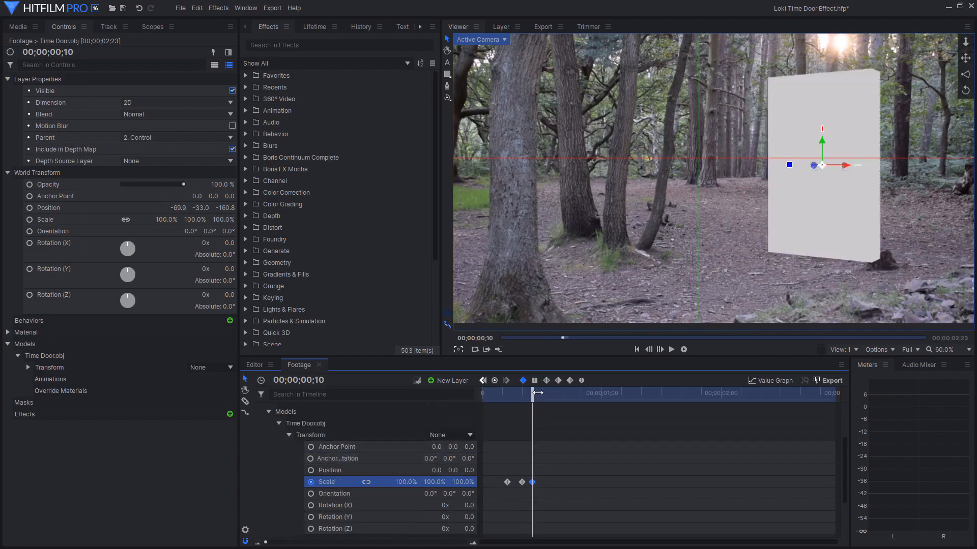
Select the three opening Scale keyframes and change them to smooth interpolation
{"action": "left_click_drag", "start_coordinate": [532, 392], "coordinate": [507, 400]}
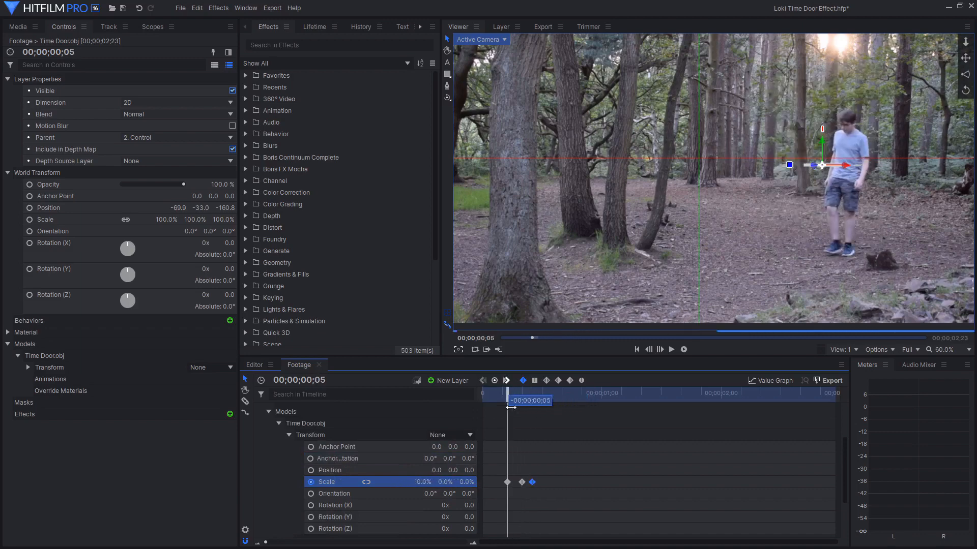
{"action": "left_click", "coordinate": [510, 478]}
{"action": "left_click_drag", "start_coordinate": [486, 463], "coordinate": [590, 501]}
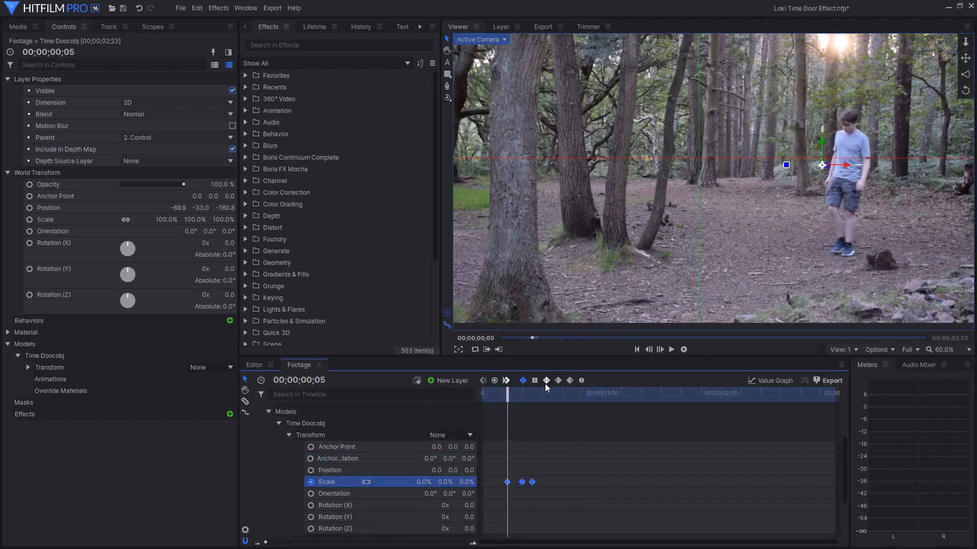
Add a Scale keyframe holding the full size at 00;00;01;08 and set the Y Scale to 5% at 00;00;01;10
{"action": "left_click_drag", "start_coordinate": [508, 397], "coordinate": [641, 413]}
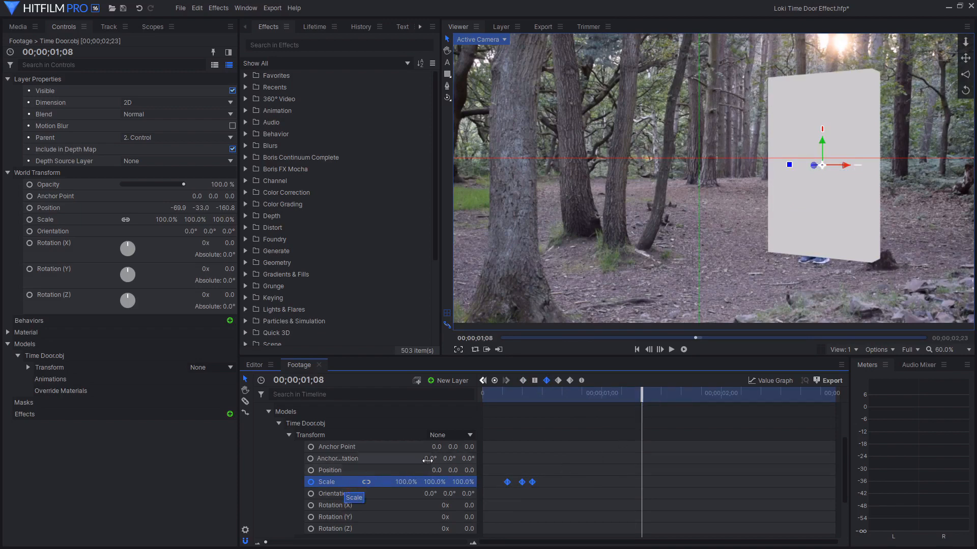
{"action": "left_click", "coordinate": [495, 383]}
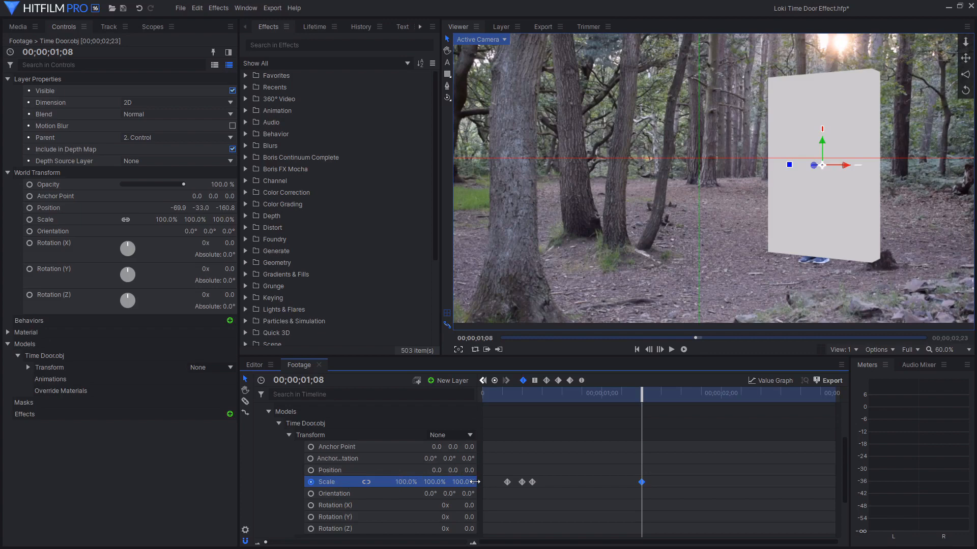
{"action": "left_click_drag", "start_coordinate": [645, 401], "coordinate": [651, 401]}
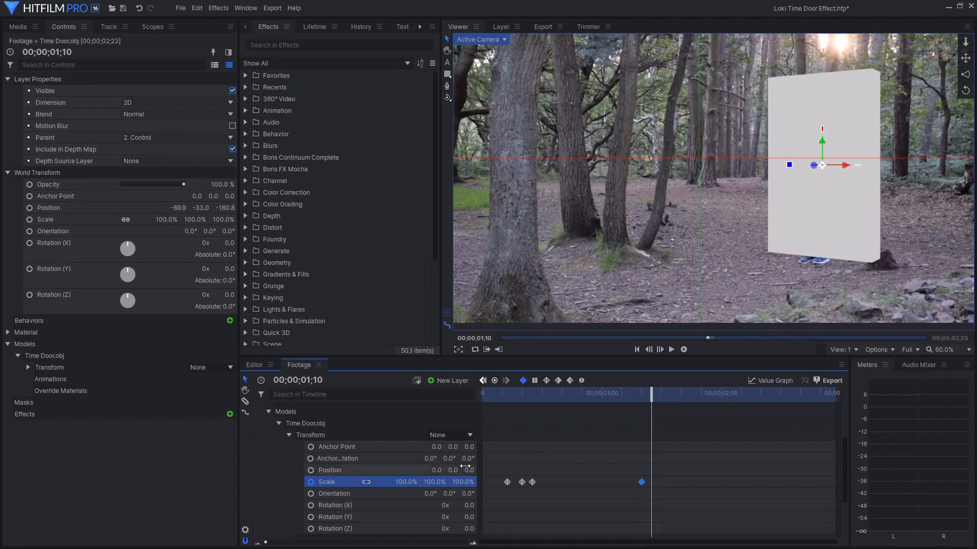
{"action": "left_click", "coordinate": [437, 482]}
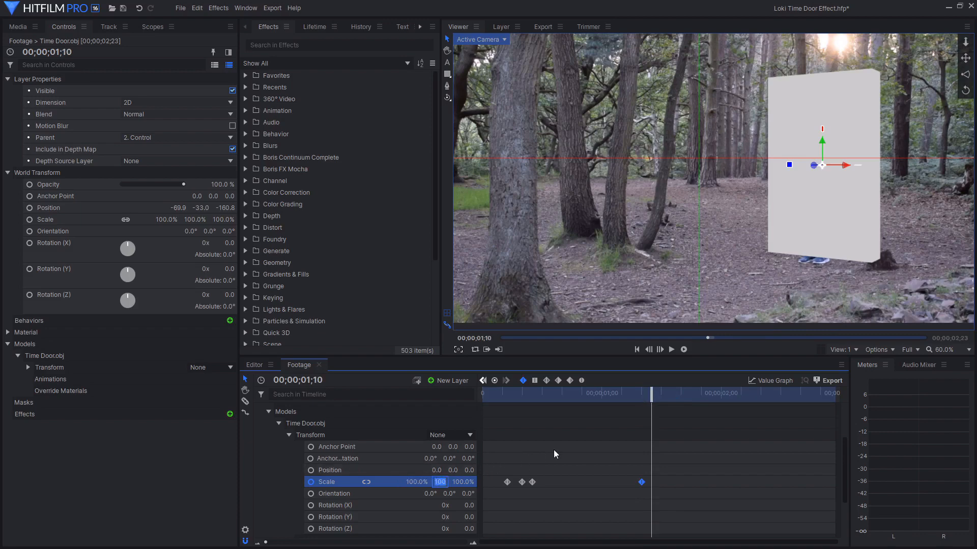
{"action": "type", "text": "5"}
{"action": "key", "text": "Return"}
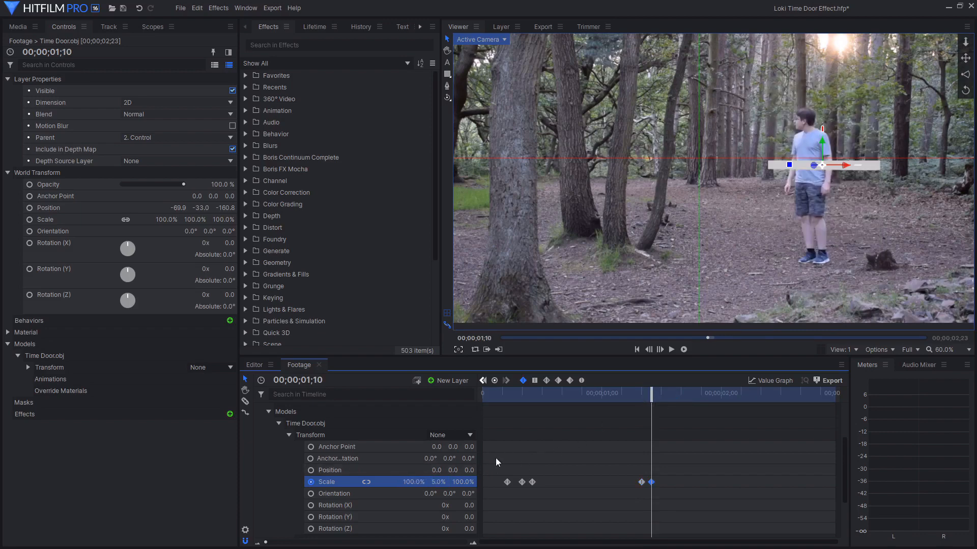
Set the door model's Scale to 0% on all axes at 00;00;01;13 and make the three closing keyframes smooth
{"action": "key", "text": "Right"}
{"action": "key", "text": "Right"}
{"action": "key", "text": "Right"}
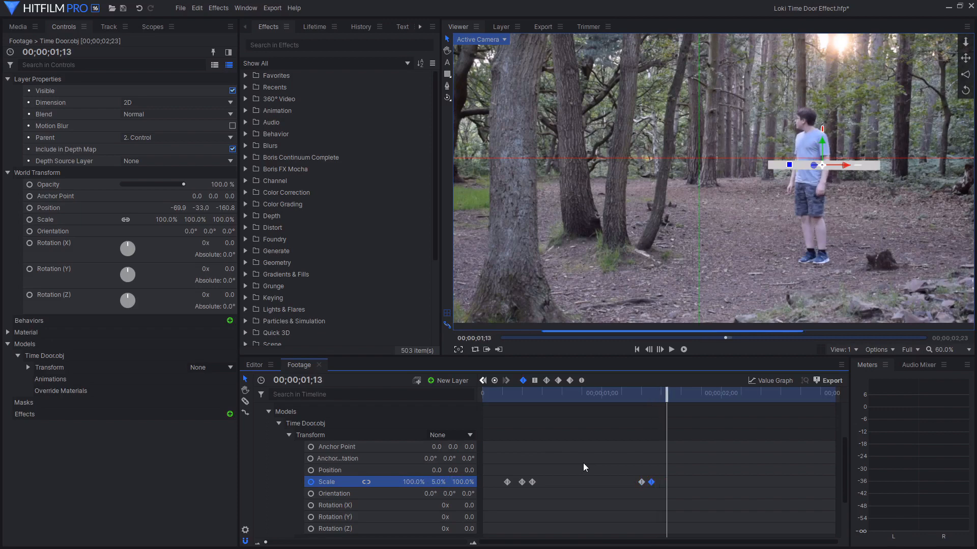
{"action": "left_click", "coordinate": [422, 482]}
{"action": "type", "text": "0"}
{"action": "key", "text": "Return"}
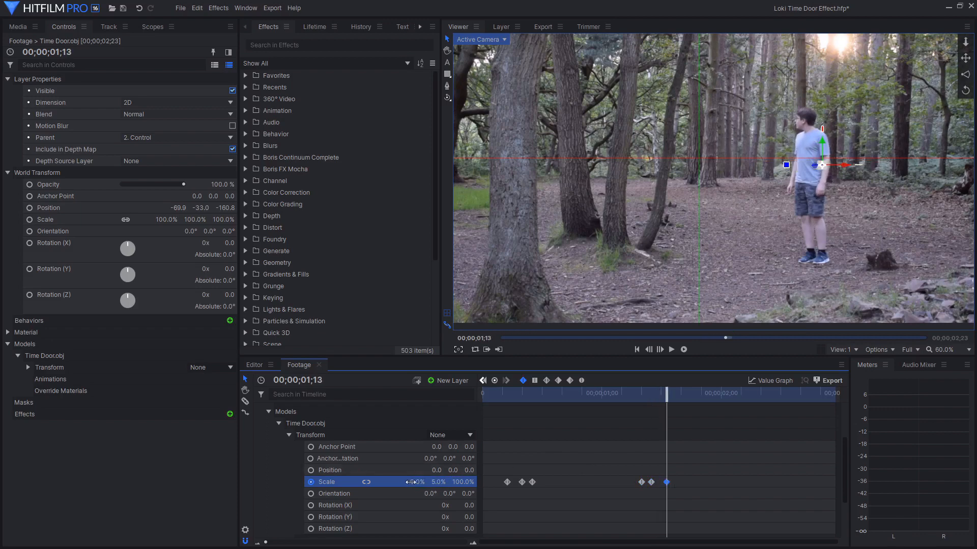
{"action": "left_click", "coordinate": [444, 482]}
{"action": "type", "text": "0"}
{"action": "key", "text": "Return"}
{"action": "left_click", "coordinate": [465, 481]}
{"action": "type", "text": "0"}
{"action": "key", "text": "Return"}
{"action": "left_click_drag", "start_coordinate": [627, 446], "coordinate": [694, 480]}
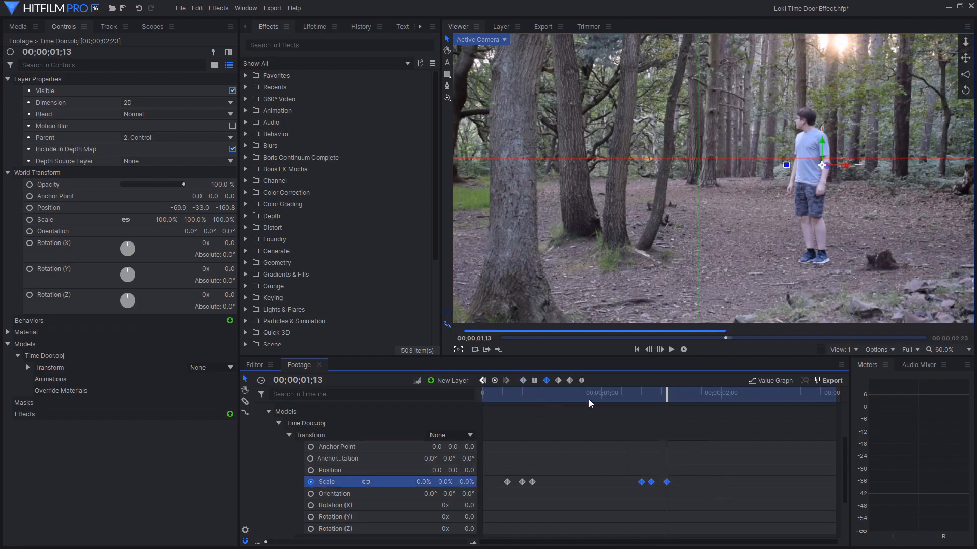
Play back the time door's opening and closing animation to check it
{"action": "left_click_drag", "start_coordinate": [588, 398], "coordinate": [508, 397]}
{"action": "key", "text": "space"}
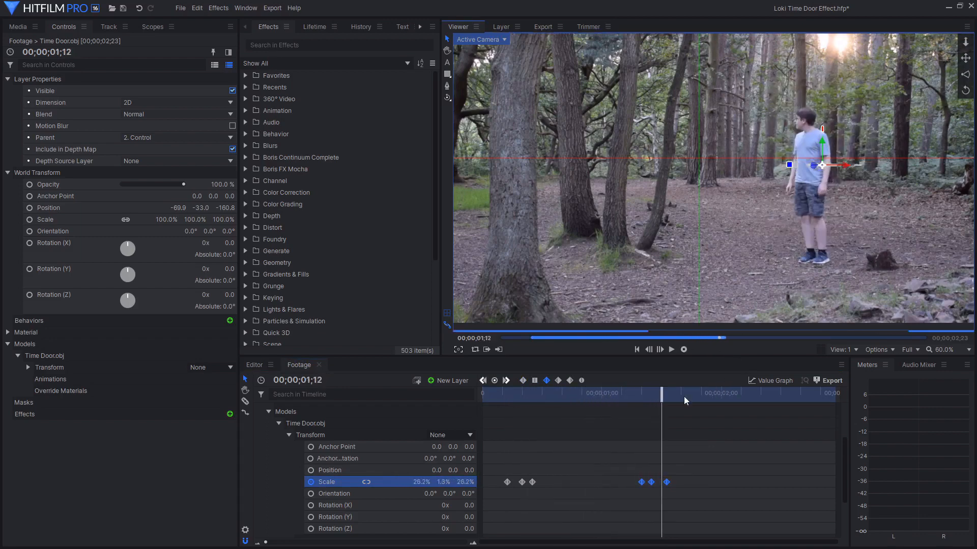
{"action": "left_click_drag", "start_coordinate": [664, 397], "coordinate": [517, 397]}
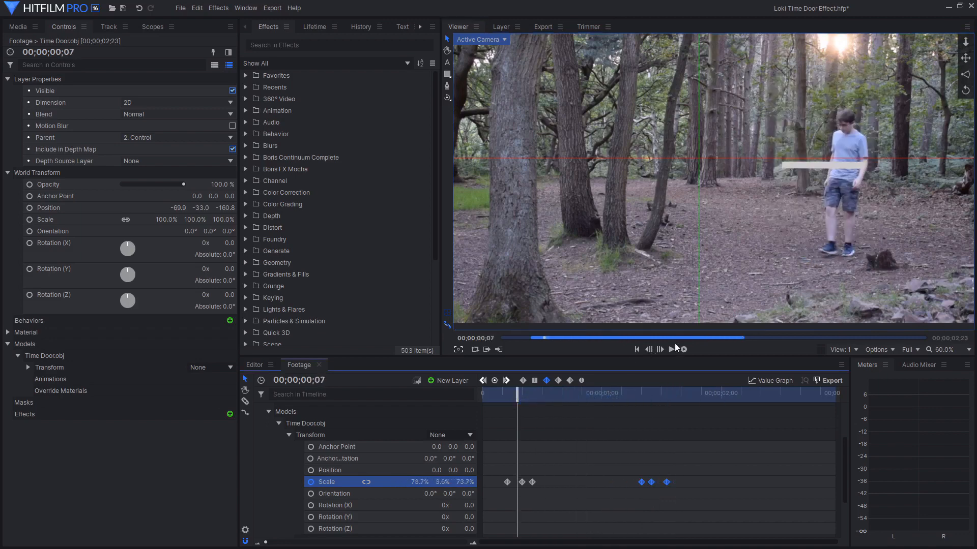
{"action": "left_click", "coordinate": [671, 350]}
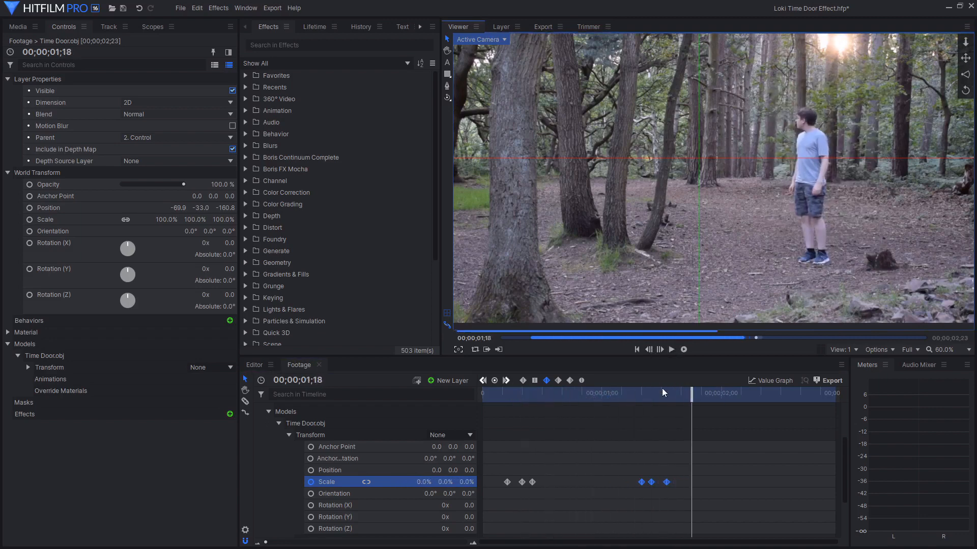
Slice the Time Door.obj layer at 00;00;00;05 and select the segment before the cut
{"action": "left_click_drag", "start_coordinate": [665, 394], "coordinate": [507, 400]}
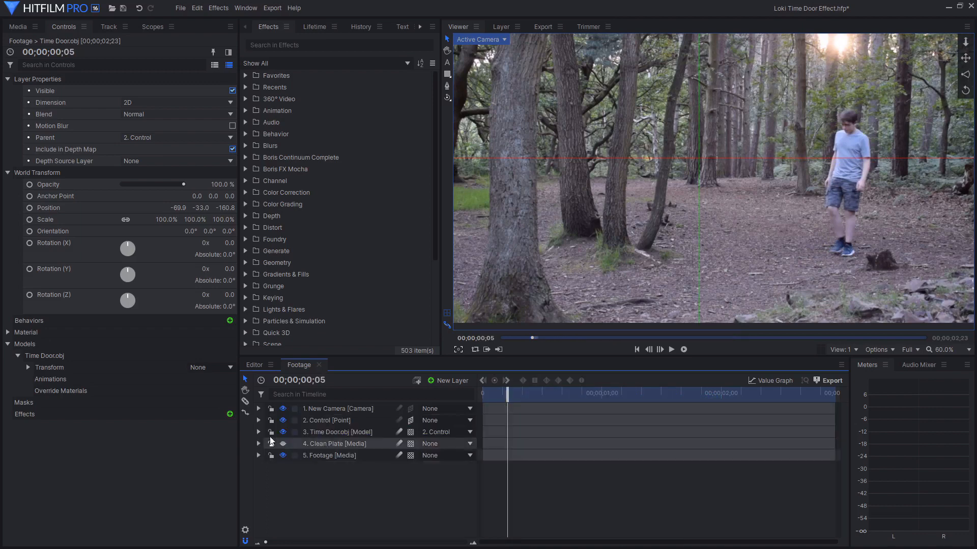
{"action": "left_click", "coordinate": [259, 432]}
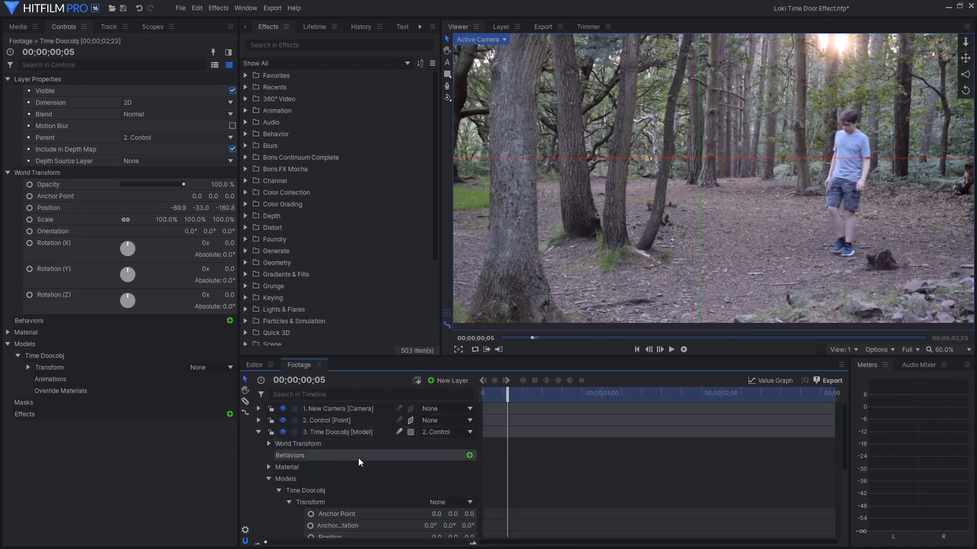
{"action": "scroll", "coordinate": [313, 472], "scroll_direction": "down", "scroll_amount": 2}
{"action": "scroll", "coordinate": [496, 405], "scroll_direction": "up", "scroll_amount": 2}
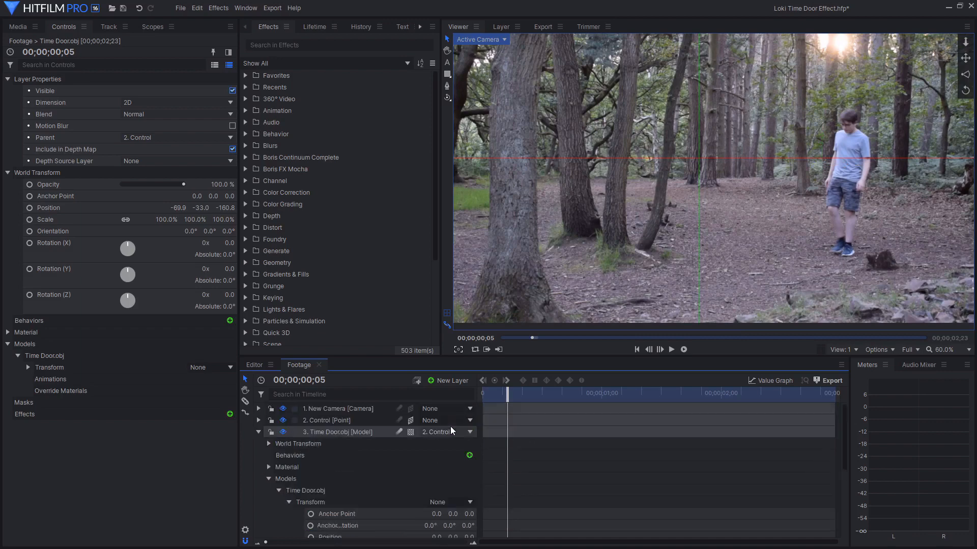
{"action": "left_click", "coordinate": [245, 401]}
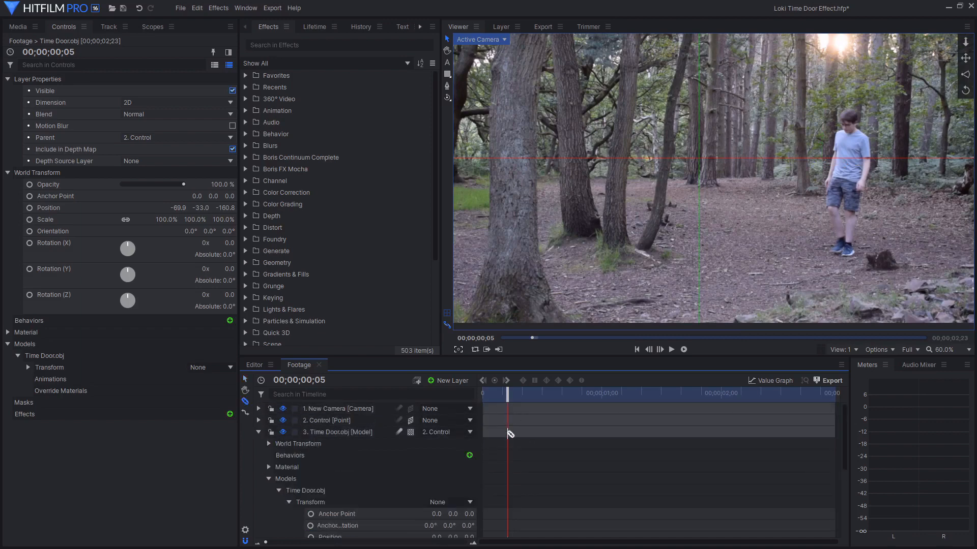
{"action": "left_click", "coordinate": [508, 433]}
{"action": "left_click", "coordinate": [245, 380]}
{"action": "left_click", "coordinate": [259, 432]}
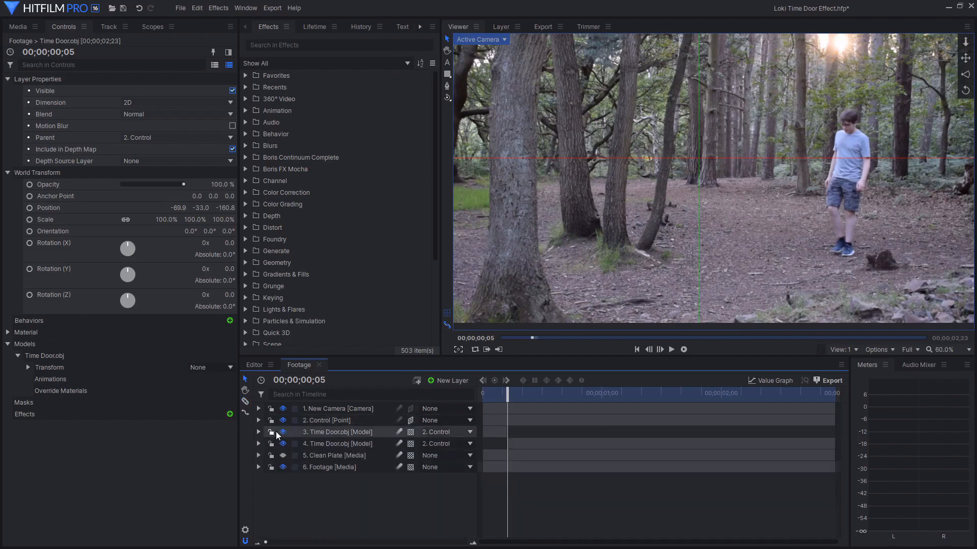
{"action": "left_click", "coordinate": [405, 435]}
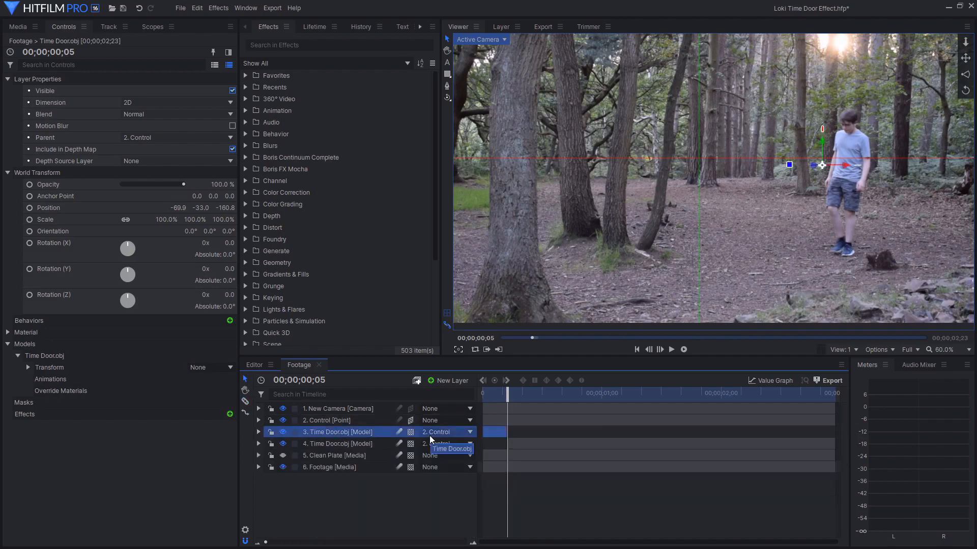
Trim the Time Door.obj layer to 00;00;00;05–00;00;01;13 by deleting the first segment, then slicing and deleting the part after 00;00;01;13
{"action": "key", "text": "Delete"}
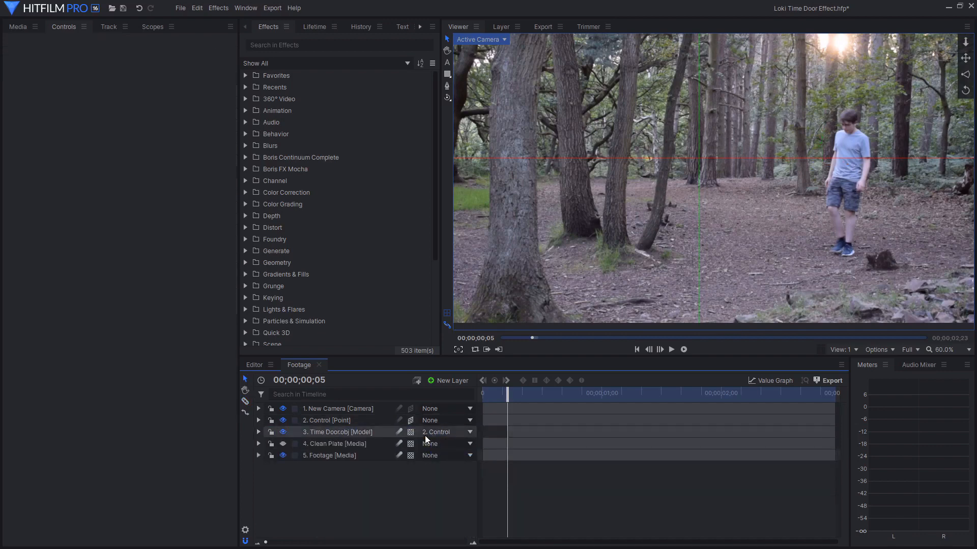
{"action": "left_click", "coordinate": [258, 432]}
{"action": "left_click", "coordinate": [269, 479]}
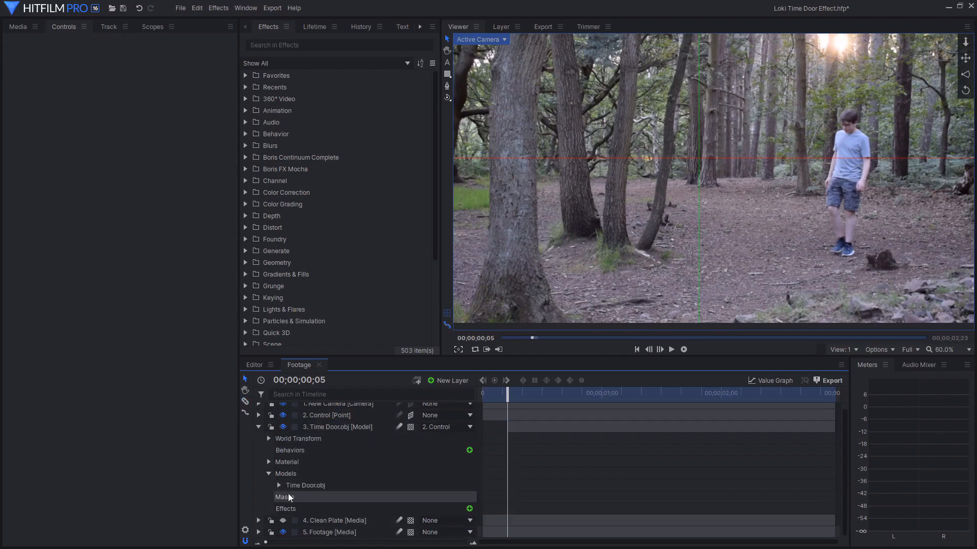
{"action": "left_click", "coordinate": [279, 491]}
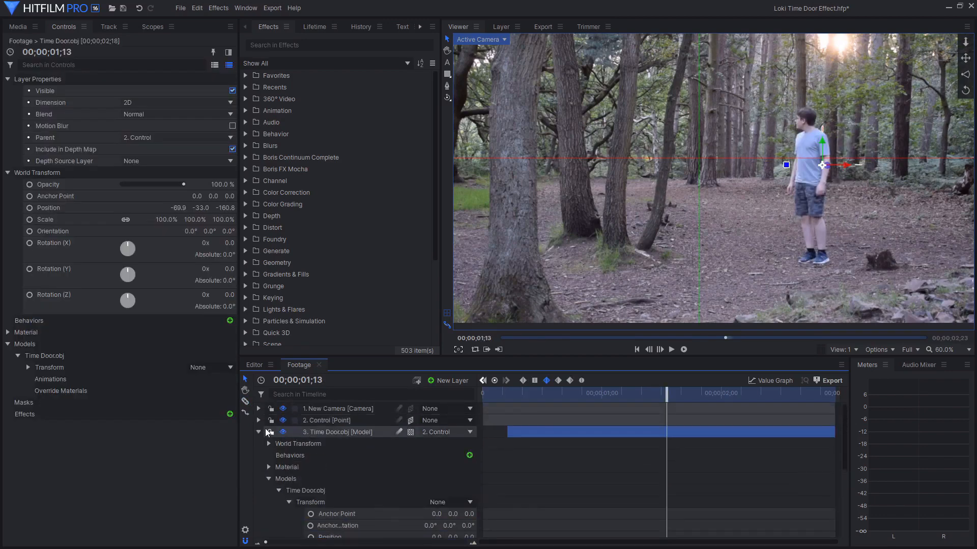
{"action": "left_click", "coordinate": [258, 432]}
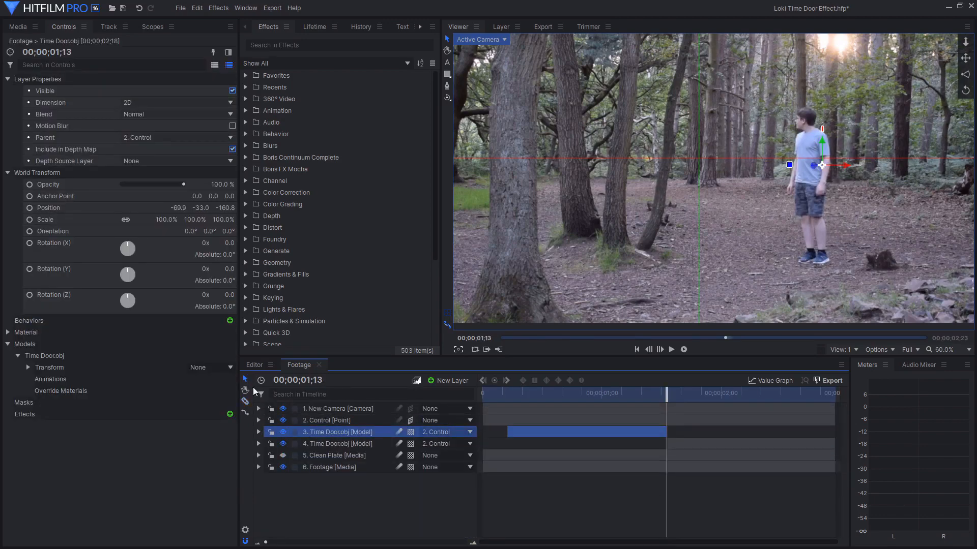
{"action": "left_click", "coordinate": [323, 446]}
{"action": "key", "text": "Delete"}
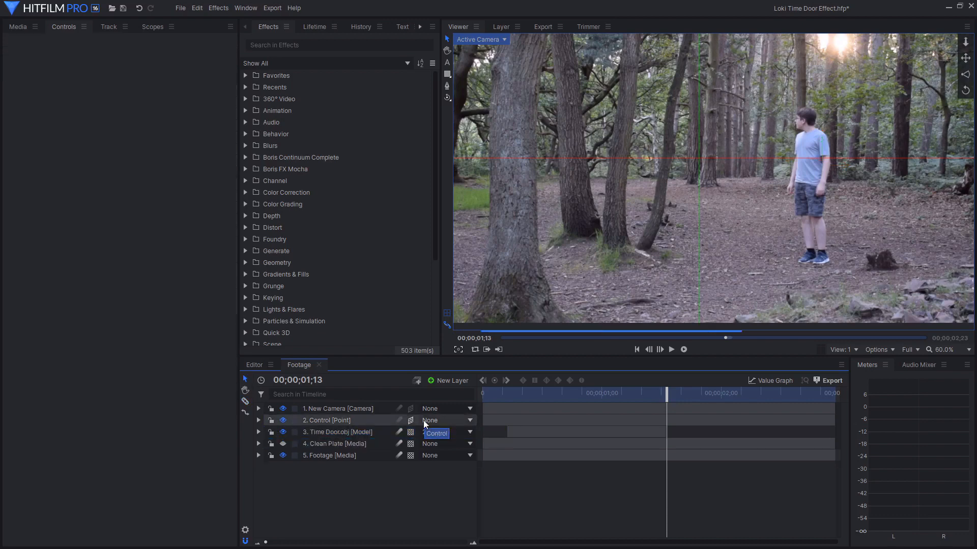
Show the Clean Plate layer, duplicate it, and trim the upper copy to start and end with the Time Door.obj layer
{"action": "left_click_drag", "start_coordinate": [533, 395], "coordinate": [607, 396]}
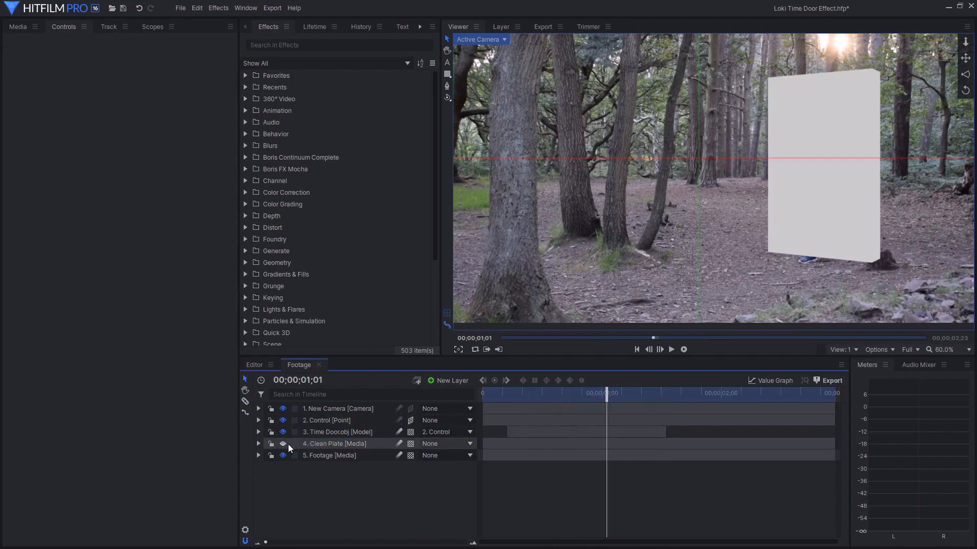
{"action": "left_click", "coordinate": [351, 444]}
{"action": "right_click", "coordinate": [351, 444]}
{"action": "left_click", "coordinate": [412, 314]}
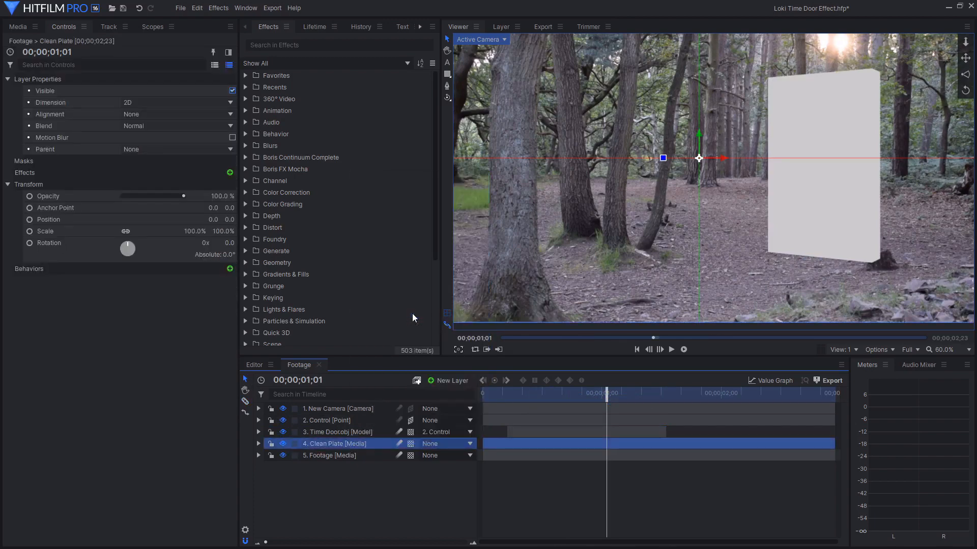
{"action": "left_click_drag", "start_coordinate": [480, 443], "coordinate": [507, 443]}
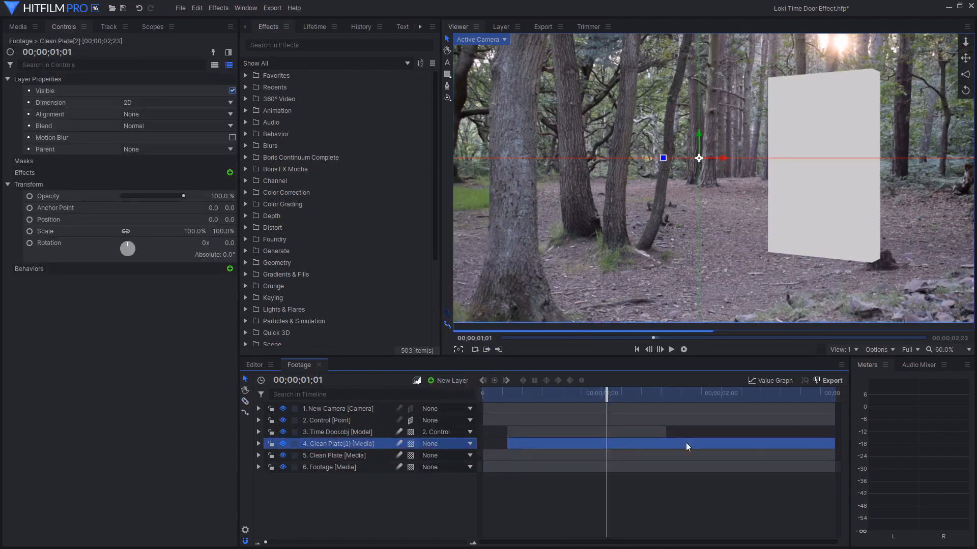
{"action": "left_click_drag", "start_coordinate": [826, 441], "coordinate": [665, 443]}
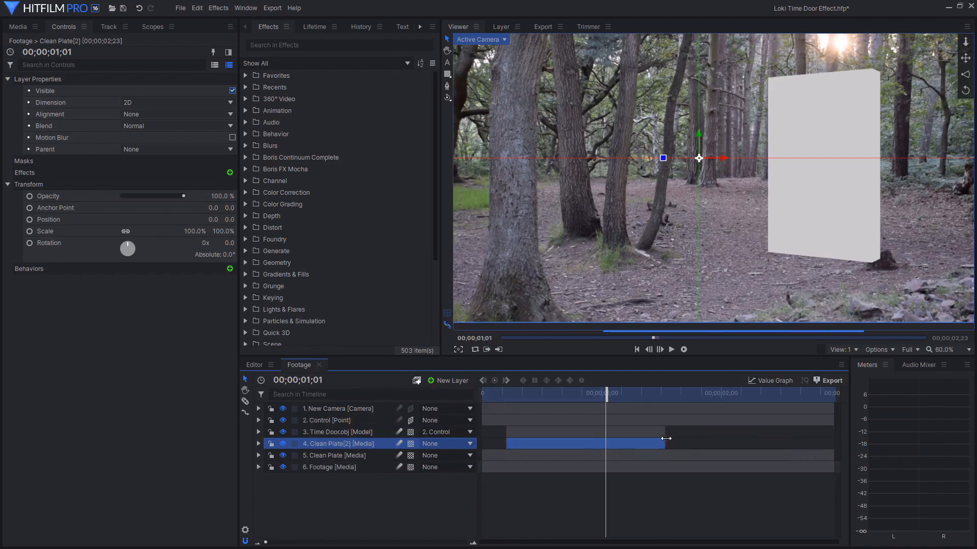
Hide the Time Door.obj layer and apply the Heat Distortion effect to the trimmed Clean Plate copy
{"action": "left_click", "coordinate": [283, 432]}
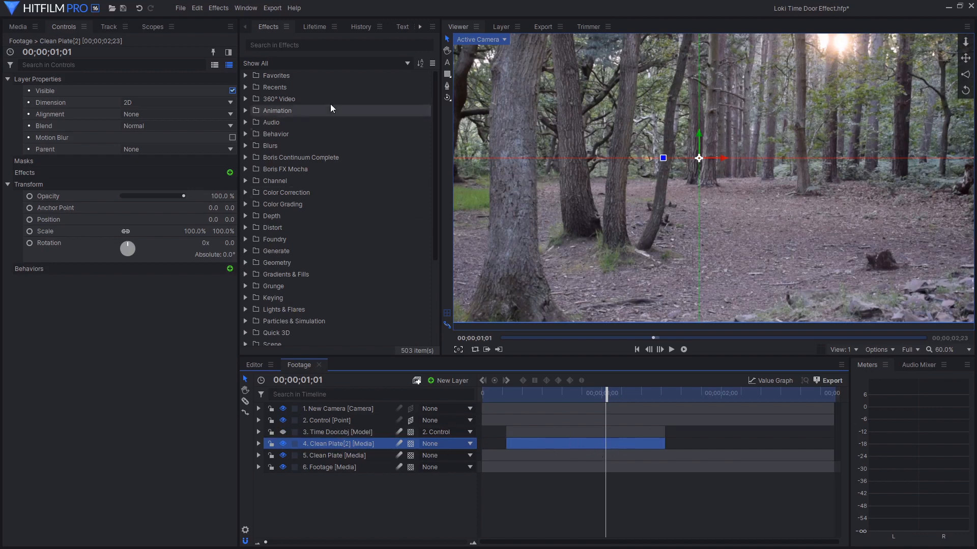
{"action": "left_click", "coordinate": [299, 46]}
{"action": "type", "text": "heat"}
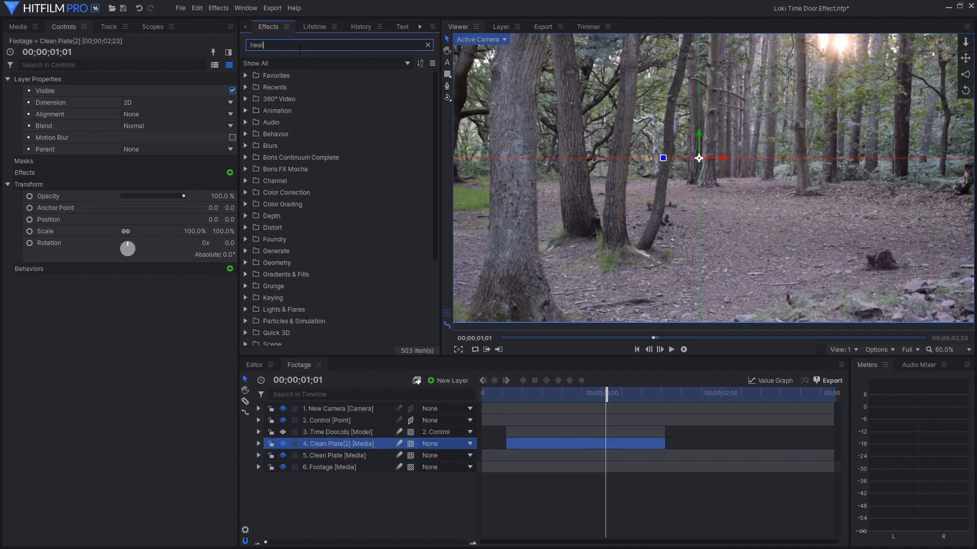
{"action": "type", "text": " distortion"}
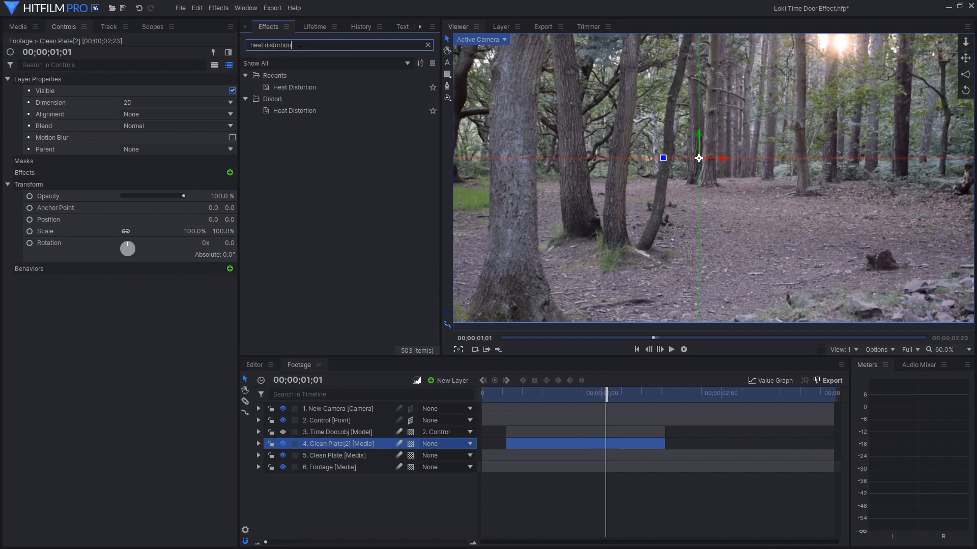
{"action": "left_click_drag", "start_coordinate": [295, 87], "coordinate": [201, 219]}
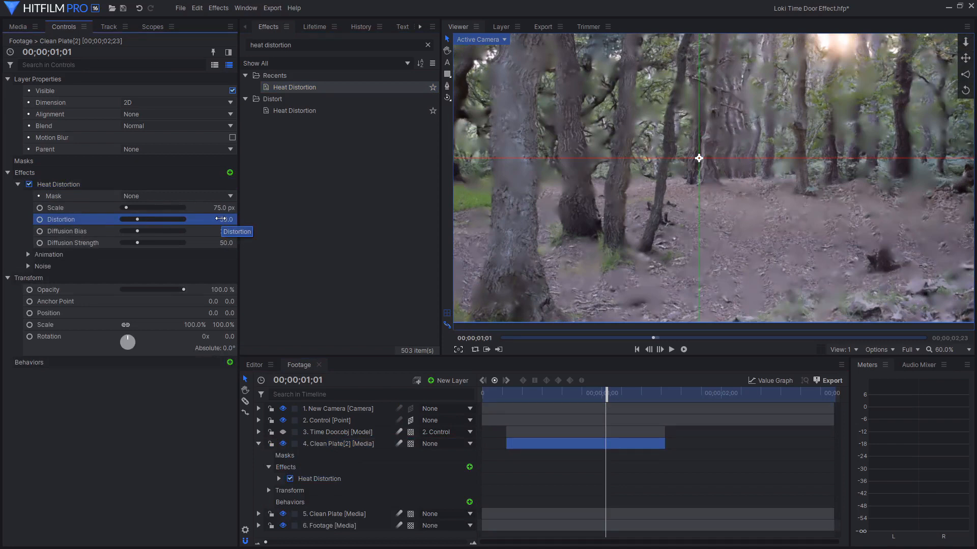
Set the Heat Distortion effect's Scale to 100 px and its Distortion to 23
{"action": "left_click", "coordinate": [222, 207]}
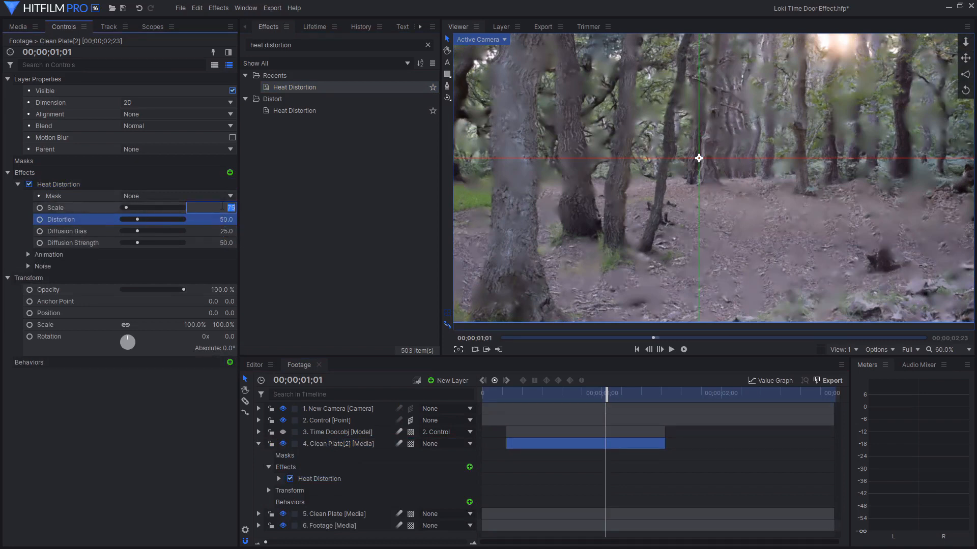
{"action": "type", "text": "100"}
{"action": "key", "text": "Return"}
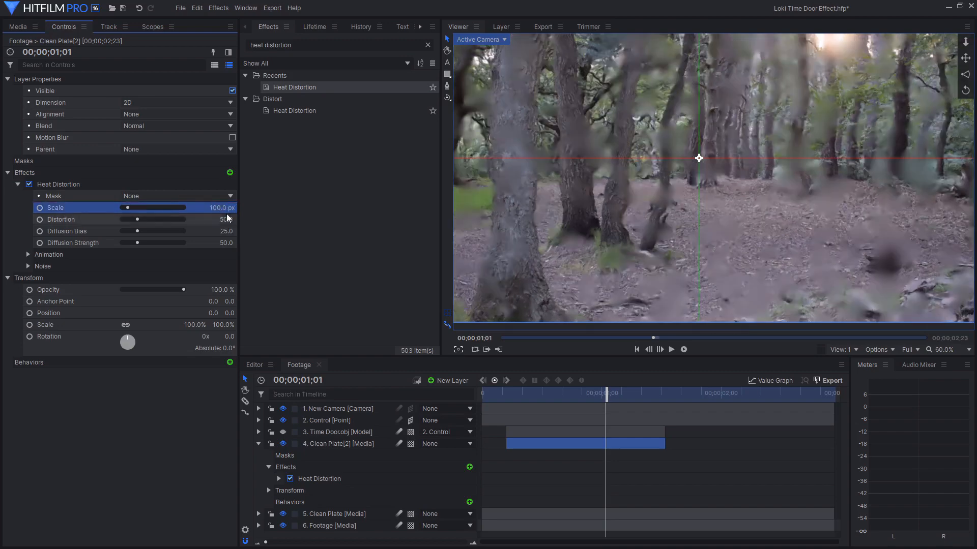
{"action": "left_click", "coordinate": [224, 219]}
{"action": "type", "text": "20"}
{"action": "key", "text": "Return"}
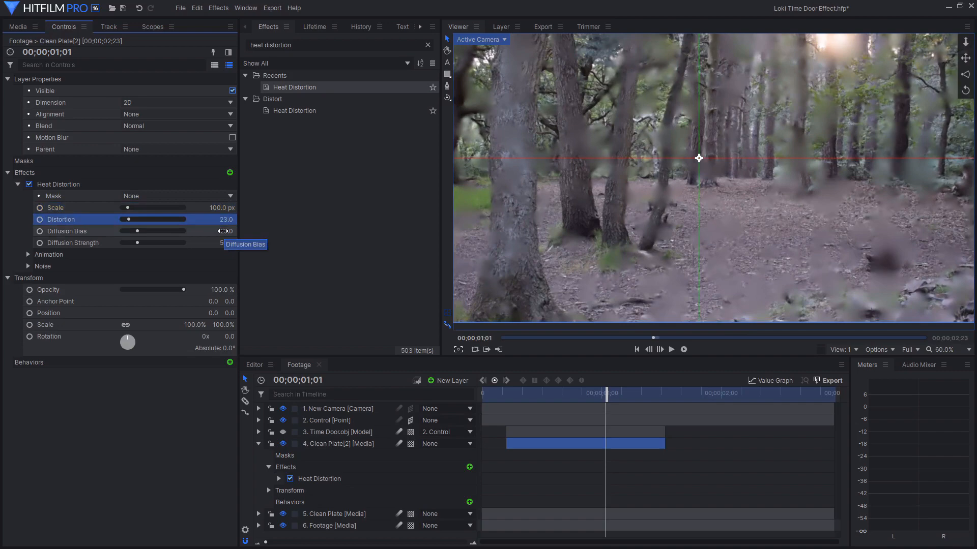
Set the Heat Distortion effect's Diffusion Bias to 1
{"action": "left_click", "coordinate": [223, 231]}
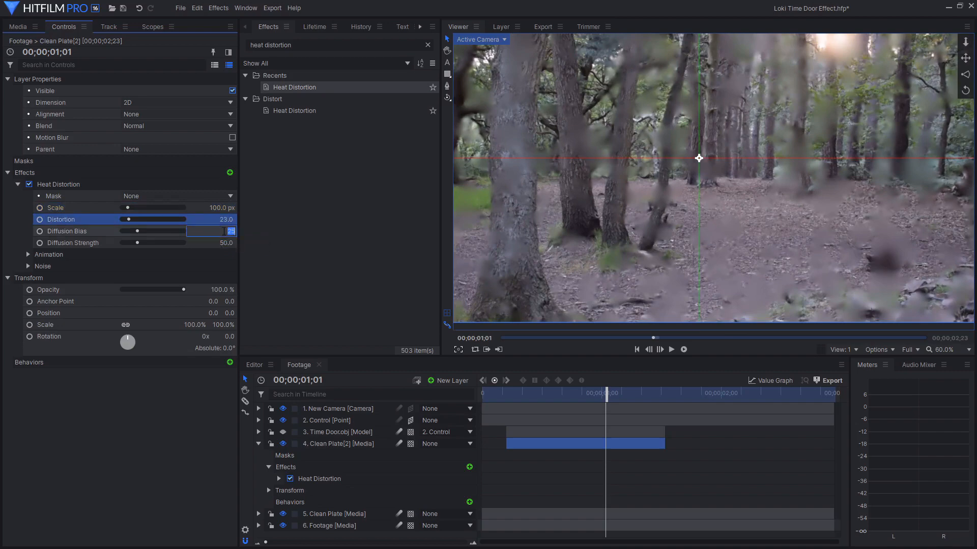
{"action": "type", "text": "-1"}
{"action": "key", "text": "Return"}
{"action": "left_click", "coordinate": [92, 244]}
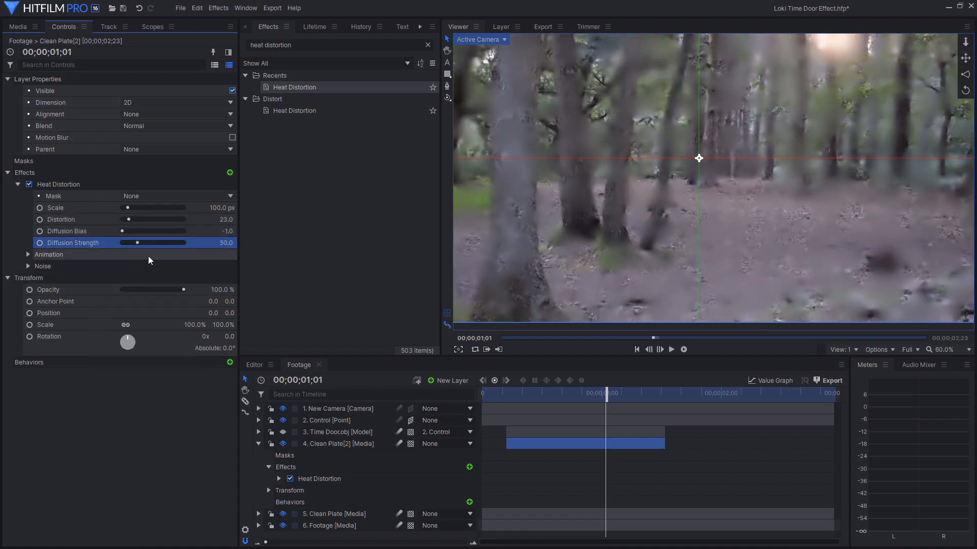
Set the Heat Distortion animation's Wind Speed to 5 px/s and scrub through the timeline to preview the movement
{"action": "left_click", "coordinate": [28, 254]}
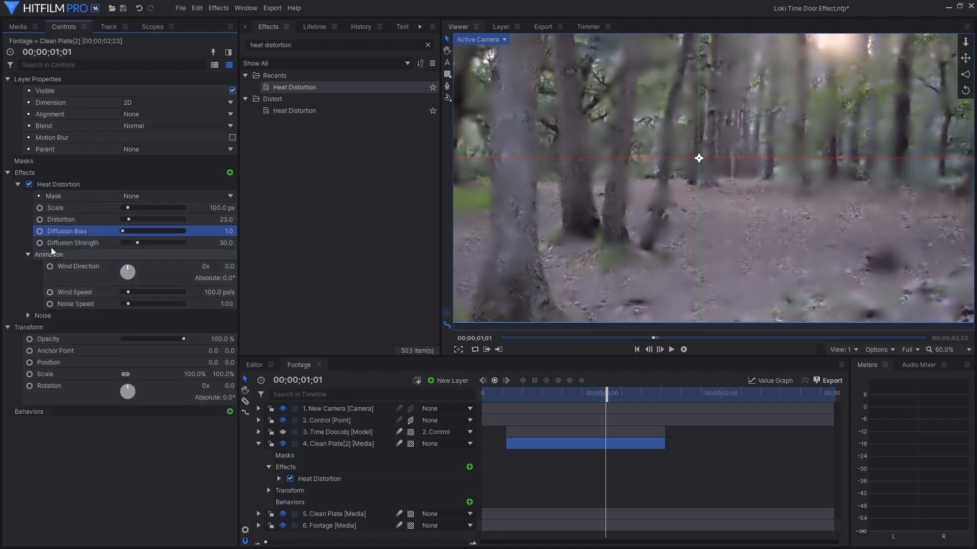
{"action": "left_click", "coordinate": [78, 296]}
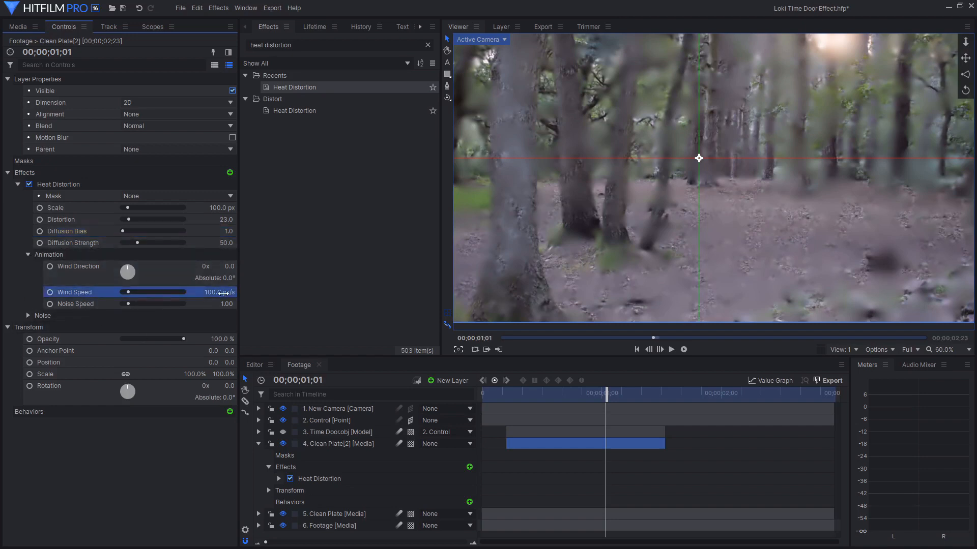
{"action": "left_click", "coordinate": [224, 293]}
{"action": "type", "text": "5"}
{"action": "key", "text": "Return"}
{"action": "left_click_drag", "start_coordinate": [539, 402], "coordinate": [597, 403]}
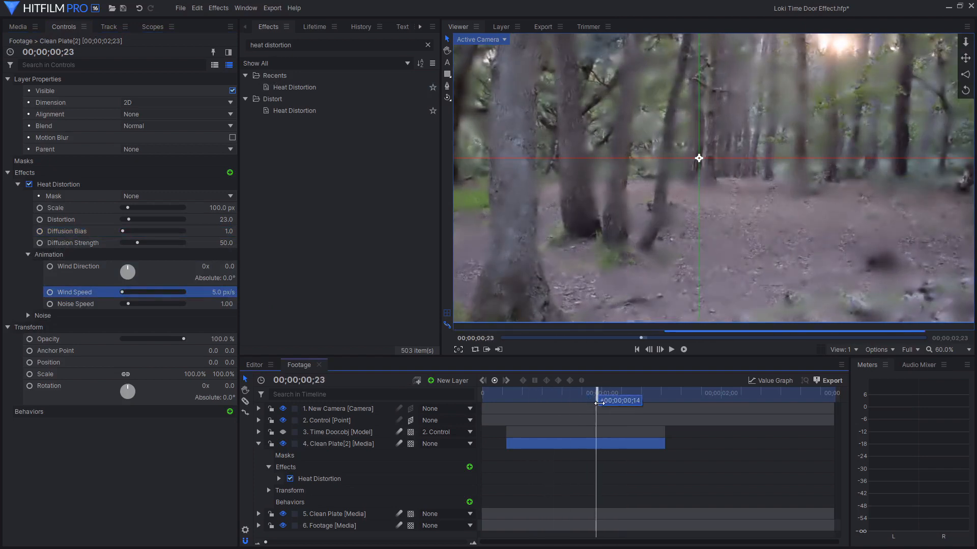
{"action": "left_click", "coordinate": [17, 184]}
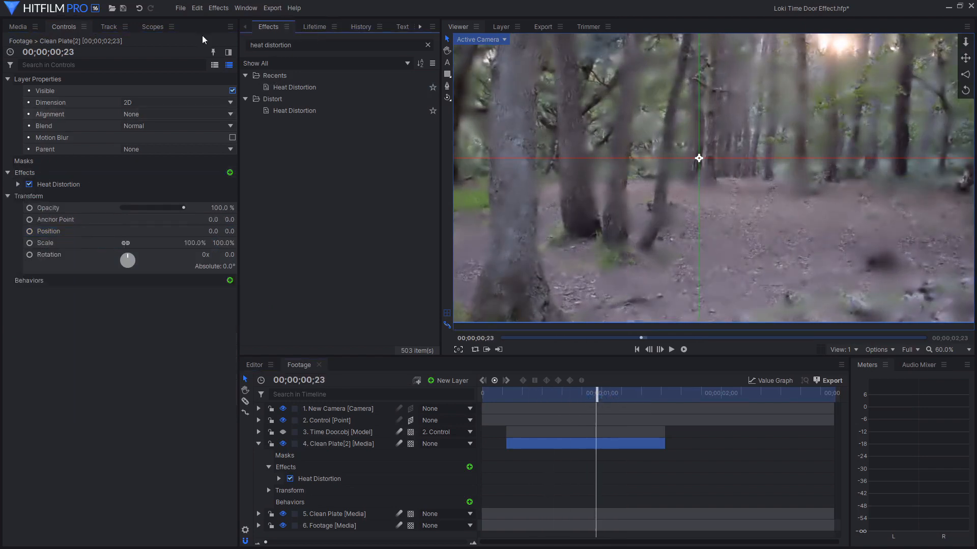
Find the Diffuse blur effect and add it to the trimmed Clean Plate copy after Heat Distortion
{"action": "left_click_drag", "start_coordinate": [311, 46], "coordinate": [177, 38]}
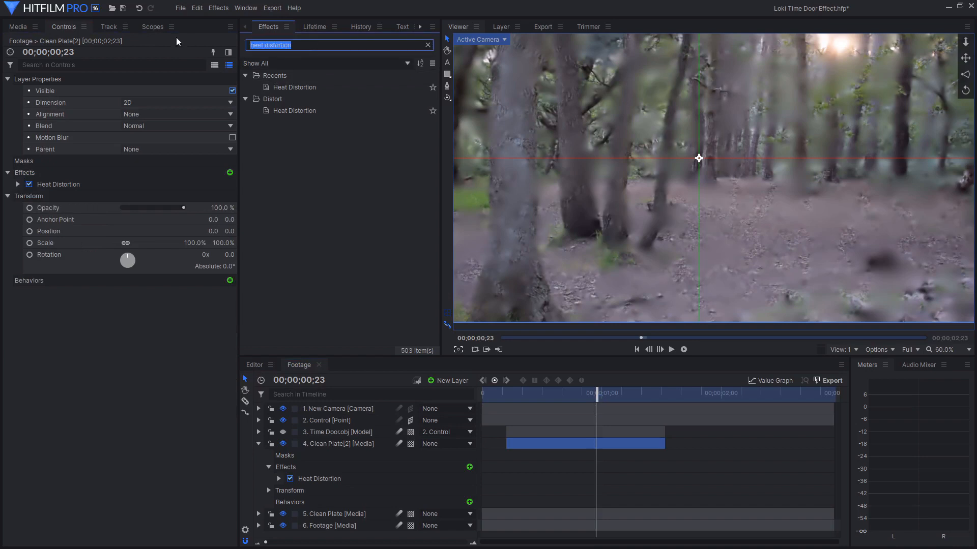
{"action": "type", "text": "diffuse"}
{"action": "left_click", "coordinate": [284, 87]}
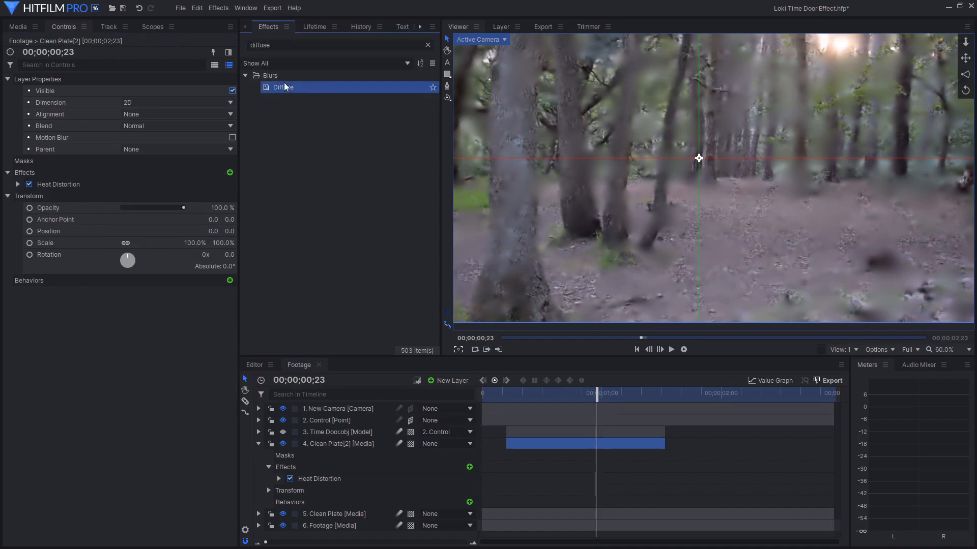
{"action": "left_click_drag", "start_coordinate": [188, 189], "coordinate": [139, 187]}
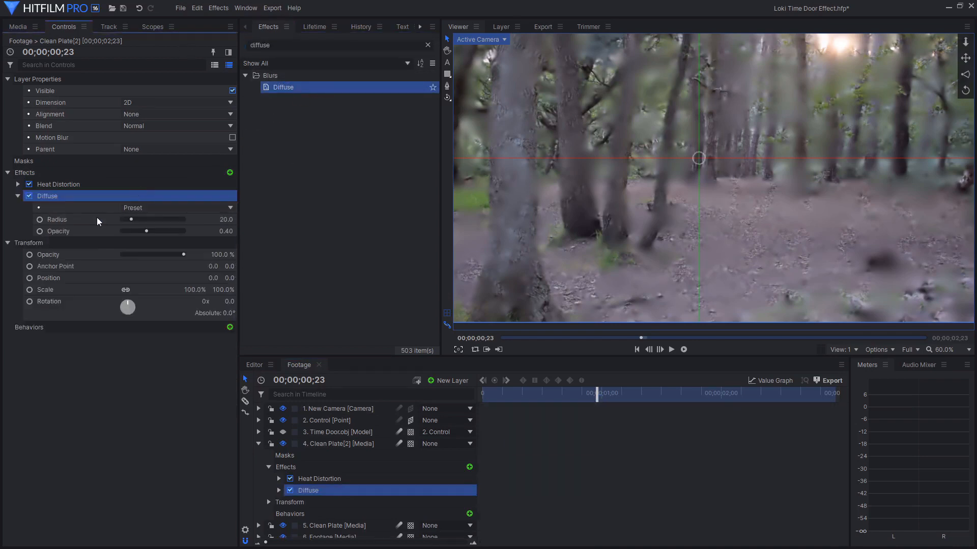
Set the Diffuse effect's Radius to 46 and collapse its settings
{"action": "left_click", "coordinate": [135, 216]}
{"action": "left_click", "coordinate": [217, 222]}
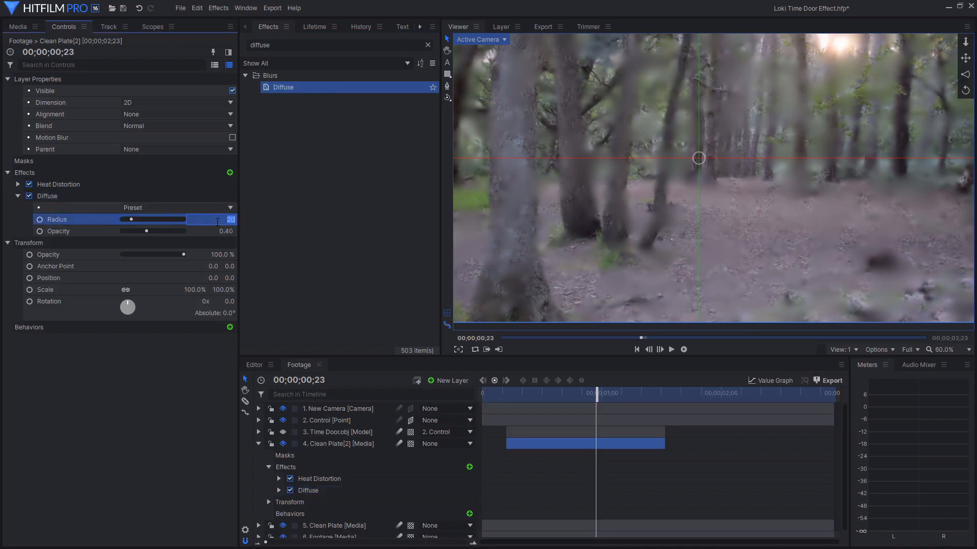
{"action": "type", "text": "46"}
{"action": "key", "text": "Return"}
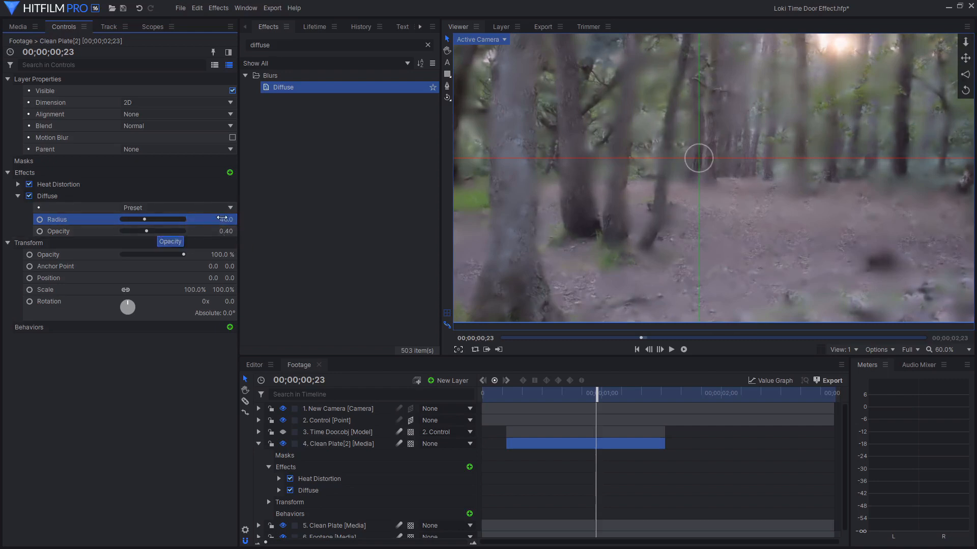
{"action": "left_click", "coordinate": [18, 196]}
{"action": "left_click", "coordinate": [54, 197]}
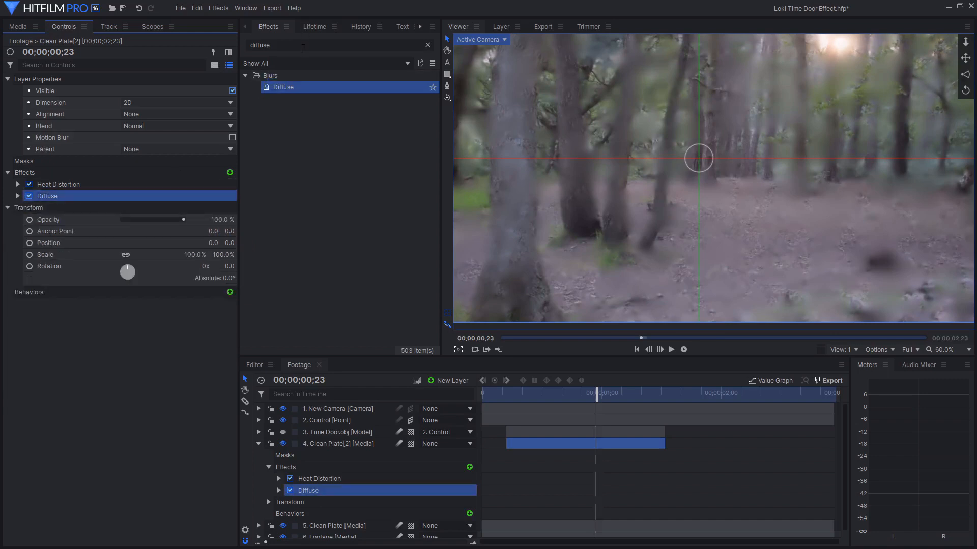
Find the Chromatic Aberration effect and add it to the trimmed Clean Plate copy after Diffuse
{"action": "left_click_drag", "start_coordinate": [297, 45], "coordinate": [194, 44]}
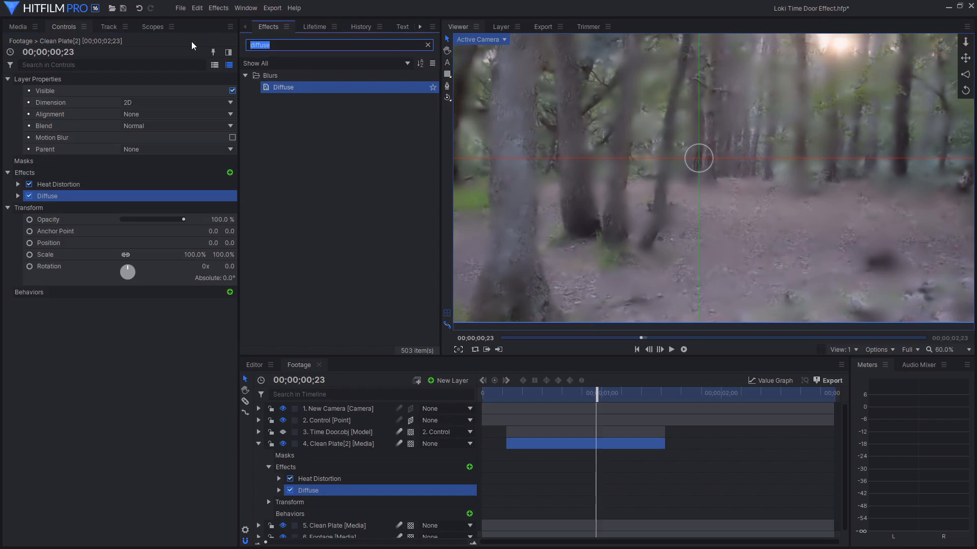
{"action": "type", "text": "chro"}
{"action": "left_click_drag", "start_coordinate": [294, 84], "coordinate": [106, 199]}
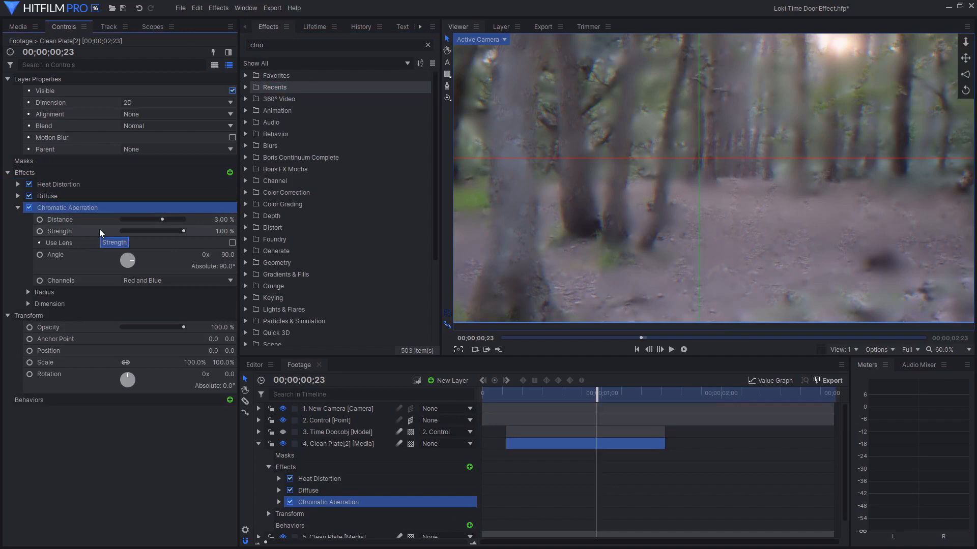
Set the Chromatic Aberration effect's Distance to 10% and collapse its settings
{"action": "left_click", "coordinate": [211, 220]}
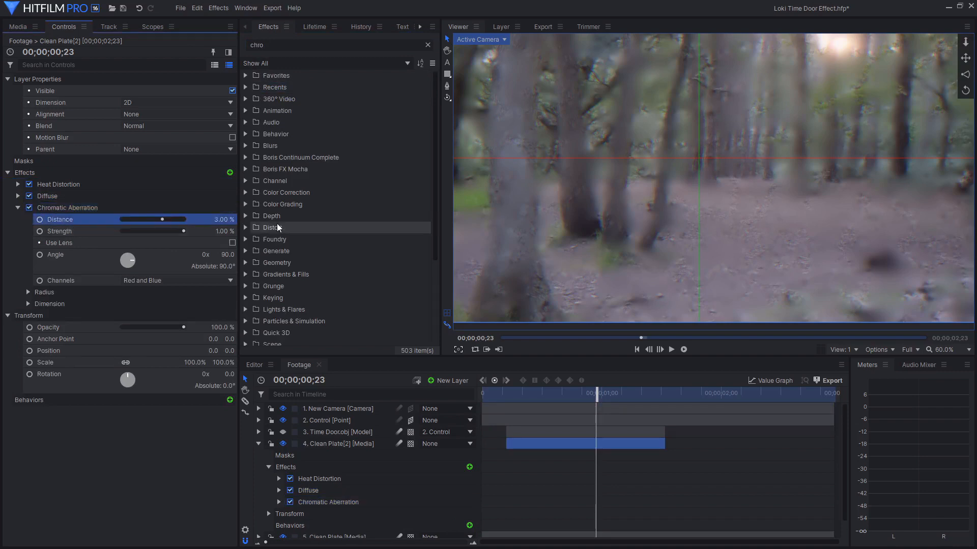
{"action": "left_click", "coordinate": [214, 219]}
{"action": "type", "text": "1"}
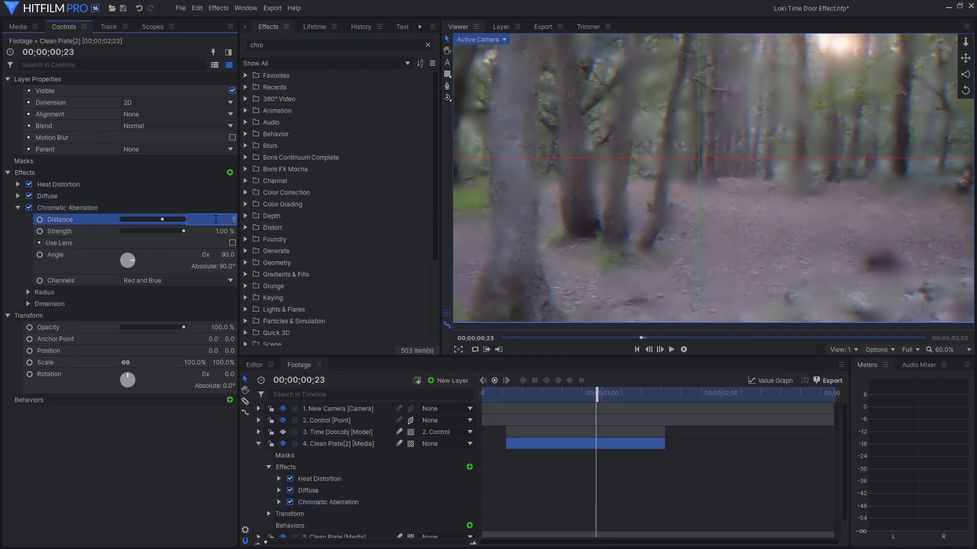
{"action": "type", "text": "0"}
{"action": "key", "text": "Return"}
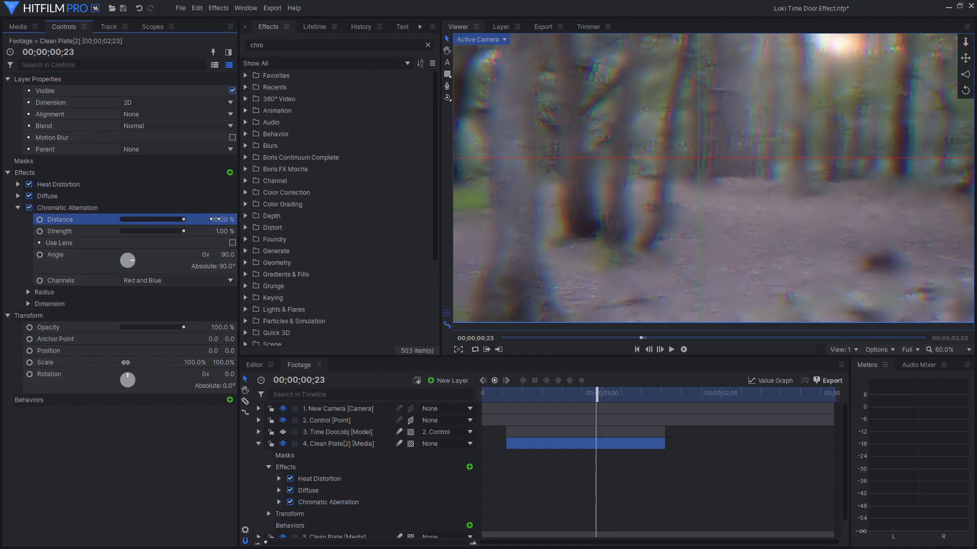
{"action": "left_click", "coordinate": [18, 208]}
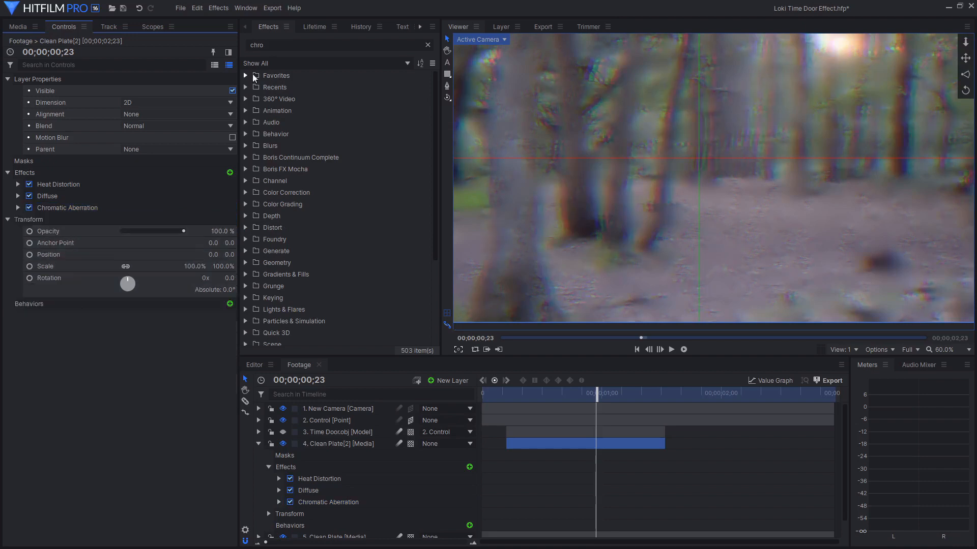
Find the Lens Blur effect and add it to the trimmed Clean Plate copy after Chromatic Aberration
{"action": "left_click", "coordinate": [264, 45]}
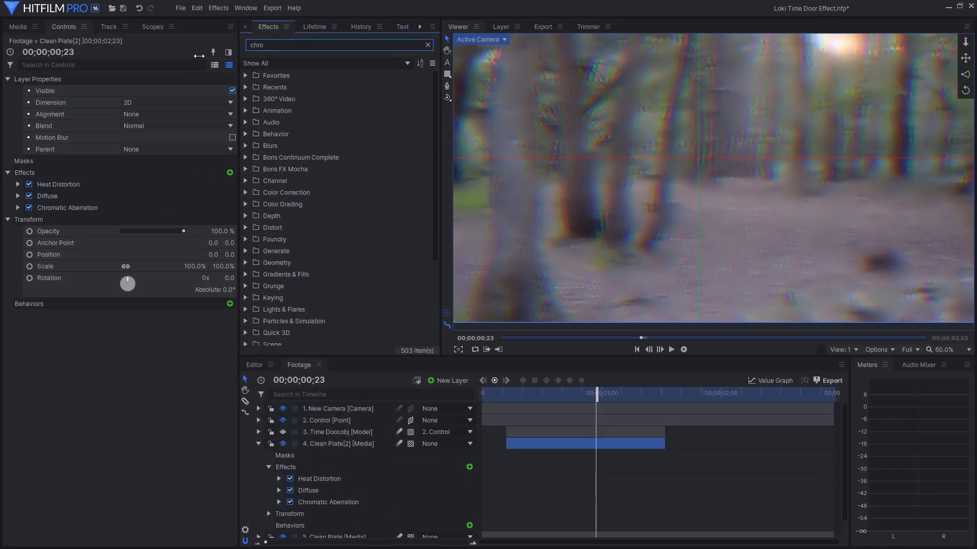
{"action": "key", "text": "BackSpace"}
{"action": "key", "text": "BackSpace"}
{"action": "key", "text": "BackSpace"}
{"action": "key", "text": "BackSpace"}
{"action": "type", "text": "lens"}
{"action": "left_click_drag", "start_coordinate": [303, 87], "coordinate": [108, 208]}
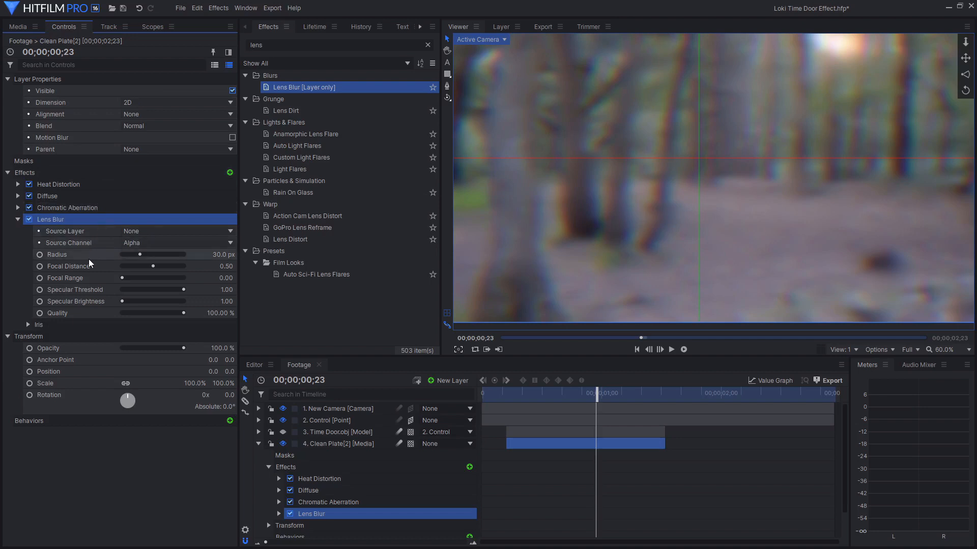
Set the Lens Blur effect's Radius to 25 px
{"action": "left_click", "coordinate": [212, 253]}
{"action": "type", "text": "25"}
{"action": "key", "text": "Return"}
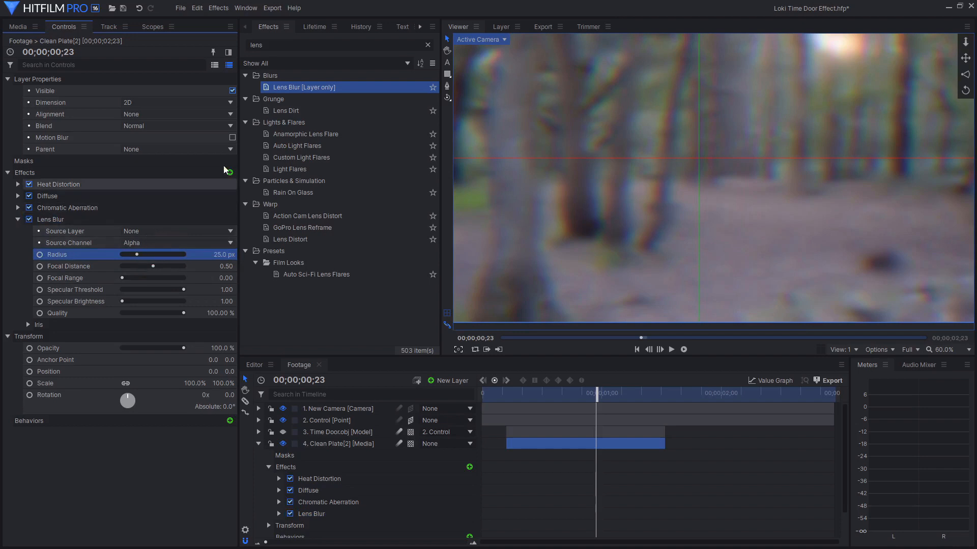
Add the Tint effect to the trimmed Clean Plate copy after Lens Blur and set its Map Black To color to 143, 113, 43
{"action": "left_click_drag", "start_coordinate": [288, 45], "coordinate": [199, 46]}
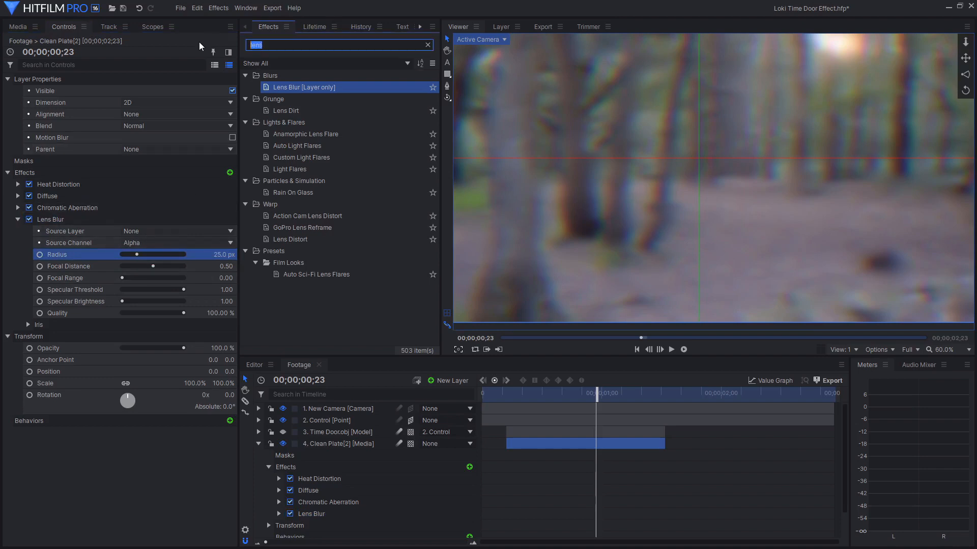
{"action": "key", "text": "BackSpace"}
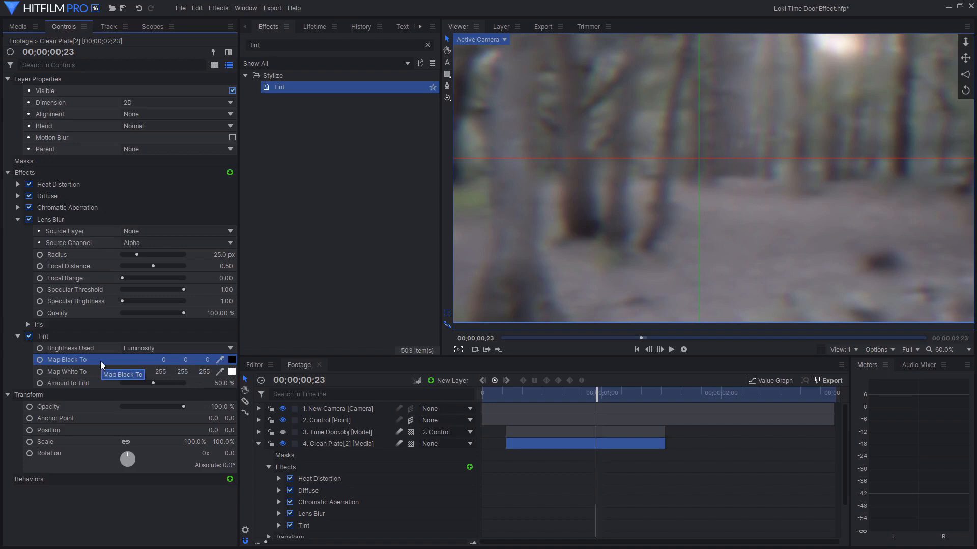
{"action": "left_click", "coordinate": [163, 360]}
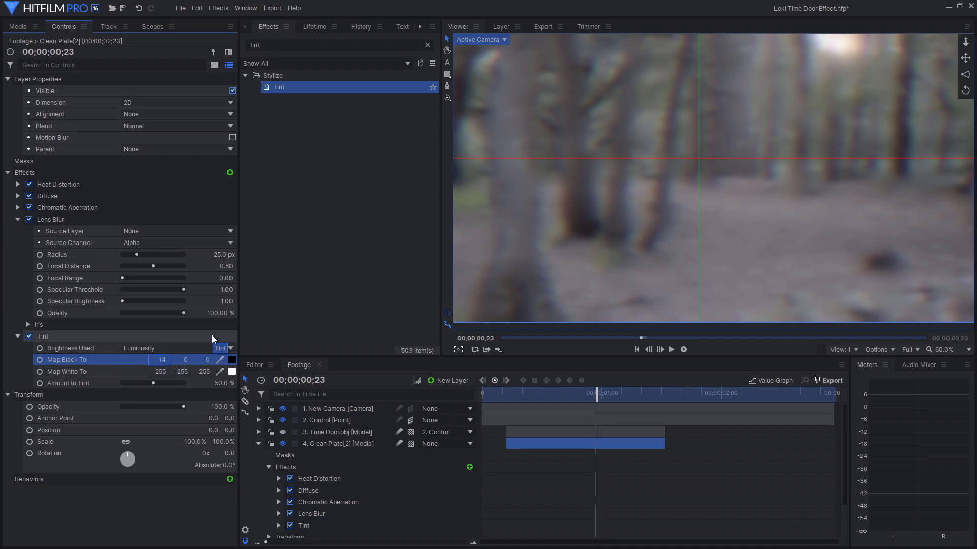
{"action": "type", "text": "143"}
{"action": "key", "text": "Return"}
{"action": "left_click", "coordinate": [187, 360]}
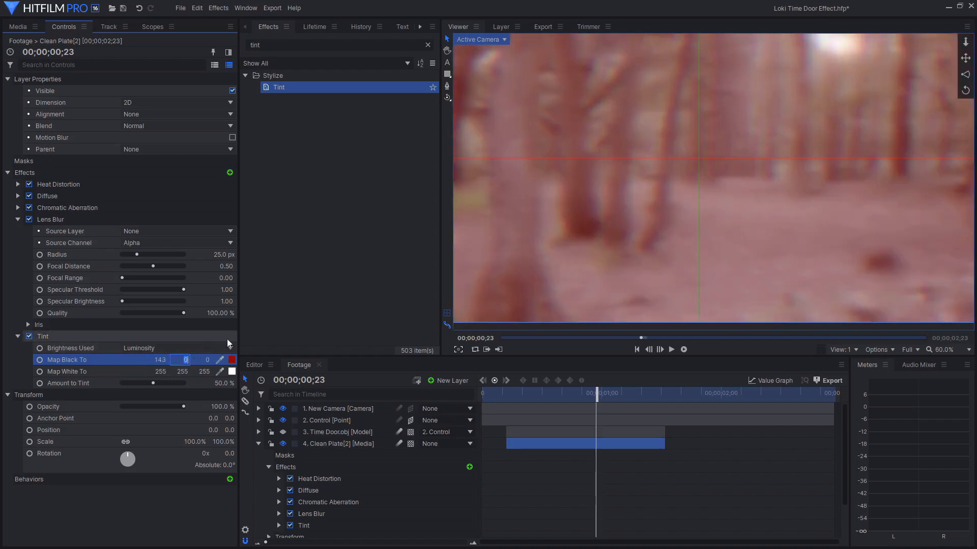
{"action": "type", "text": "113"}
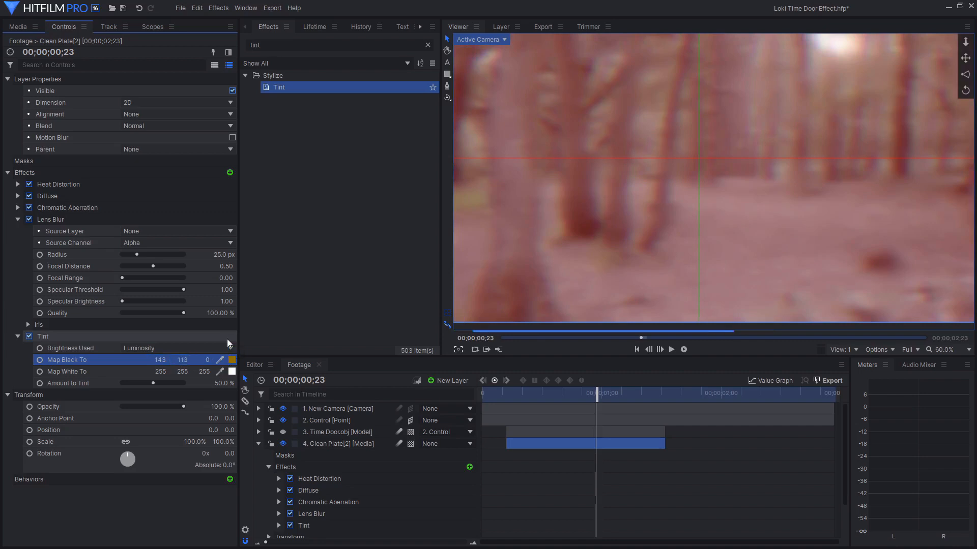
{"action": "key", "text": "Return"}
{"action": "left_click", "coordinate": [206, 360]}
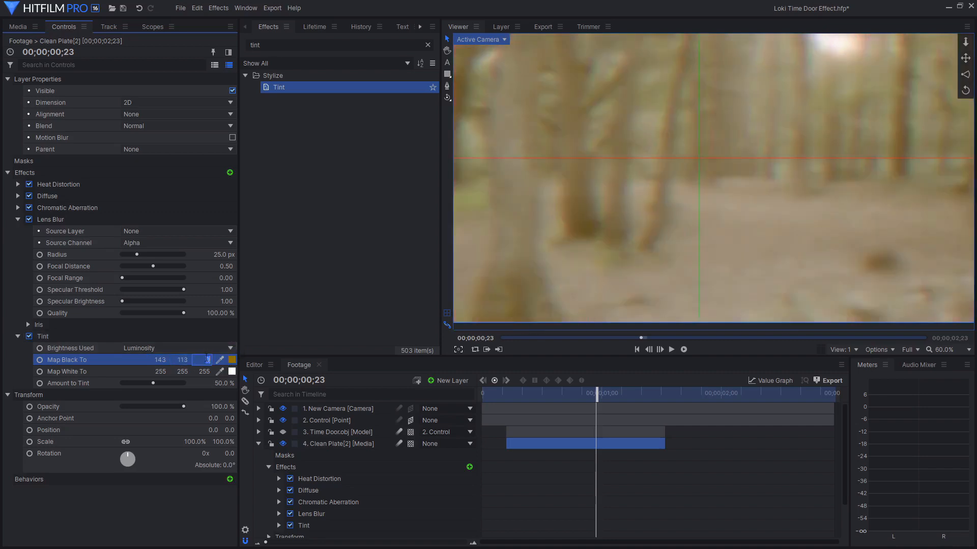
{"action": "key", "text": "Return"}
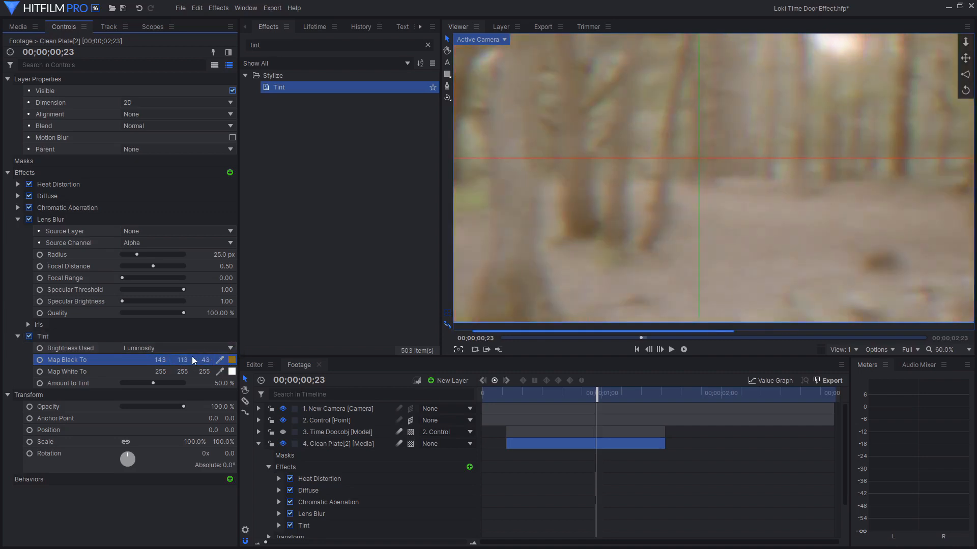
Set the Tint effect's Map White To color to 181, 106, 30, and collapse the Tint and Lens Blur settings
{"action": "left_click", "coordinate": [158, 374]}
{"action": "type", "text": "181"}
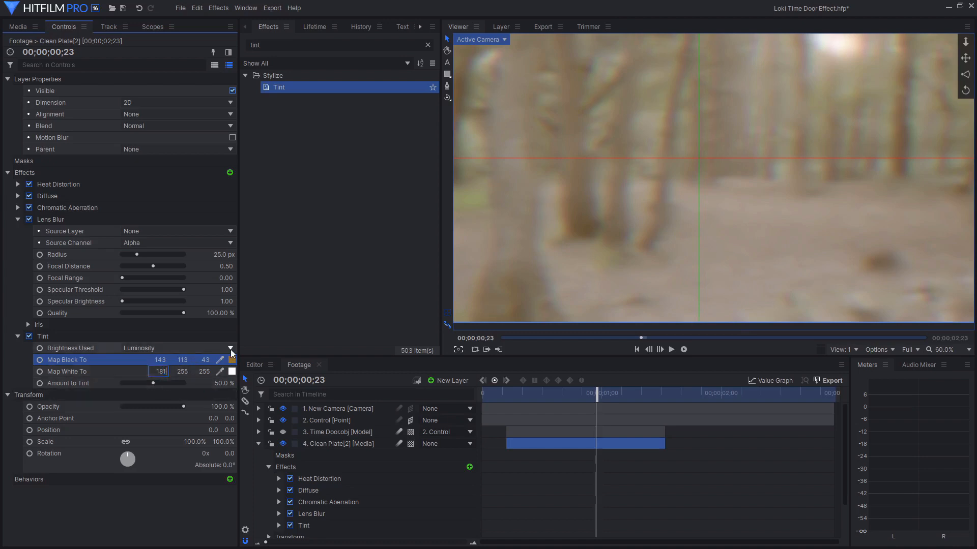
{"action": "key", "text": "Tab"}
{"action": "type", "text": "1"}
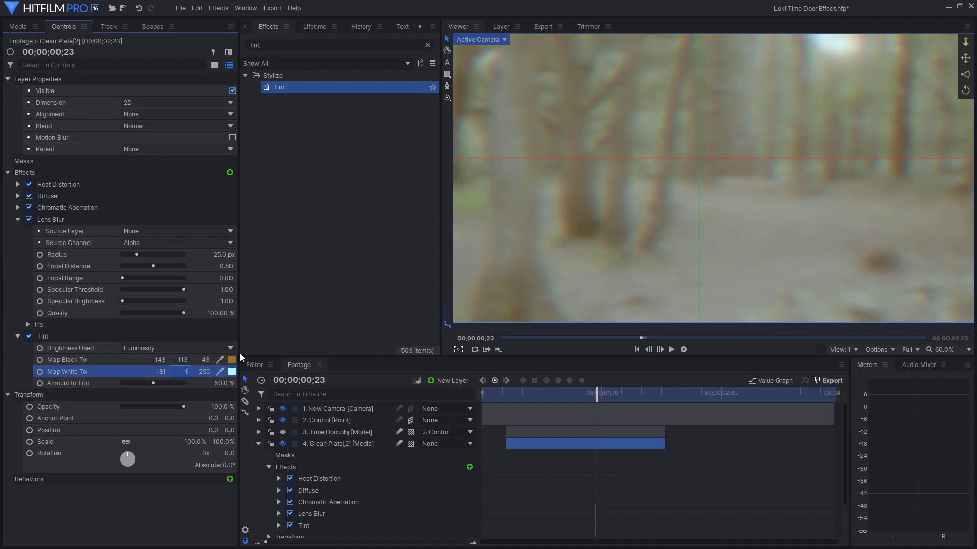
{"action": "type", "text": "06"}
{"action": "key", "text": "Tab"}
{"action": "type", "text": "30"}
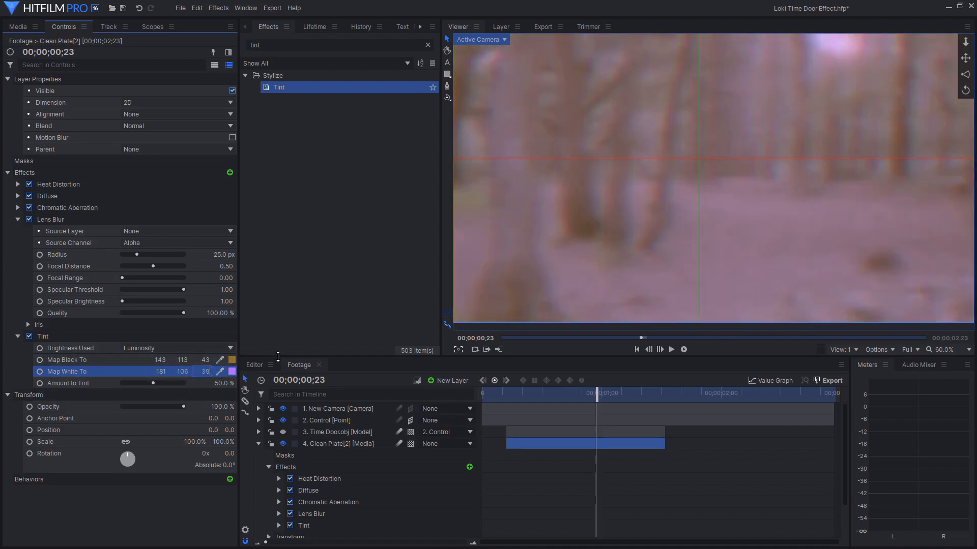
{"action": "key", "text": "Return"}
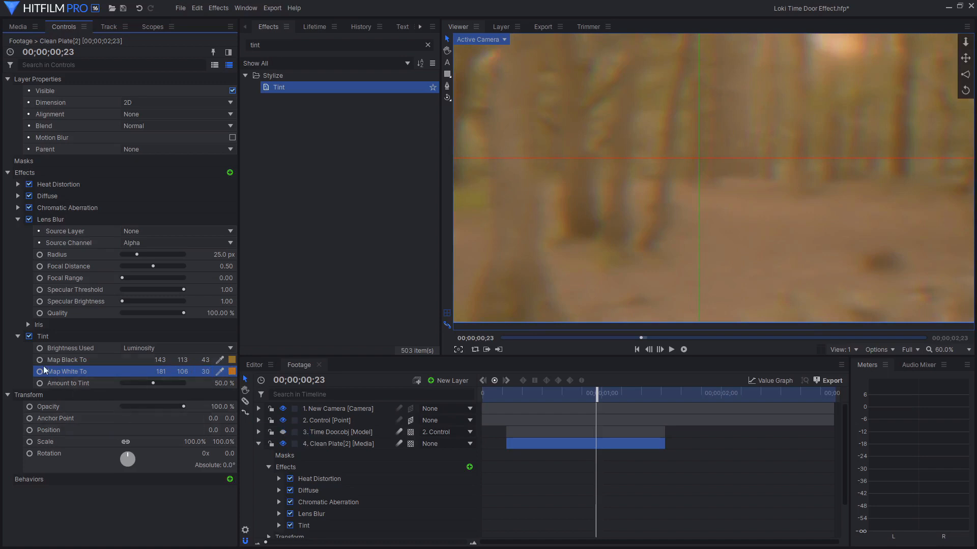
{"action": "left_click", "coordinate": [18, 336]}
{"action": "left_click", "coordinate": [19, 219]}
Add the Set Matte effect to the trimmed Clean Plate copy after Tint, with Time Door.obj as its Source Layer
{"action": "left_click_drag", "start_coordinate": [294, 46], "coordinate": [199, 44]}
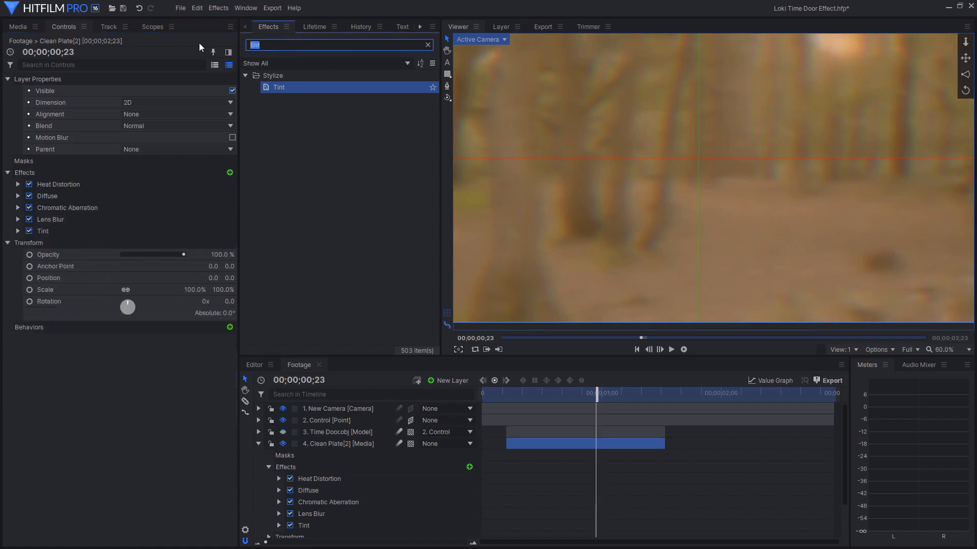
{"action": "type", "text": "set matte"}
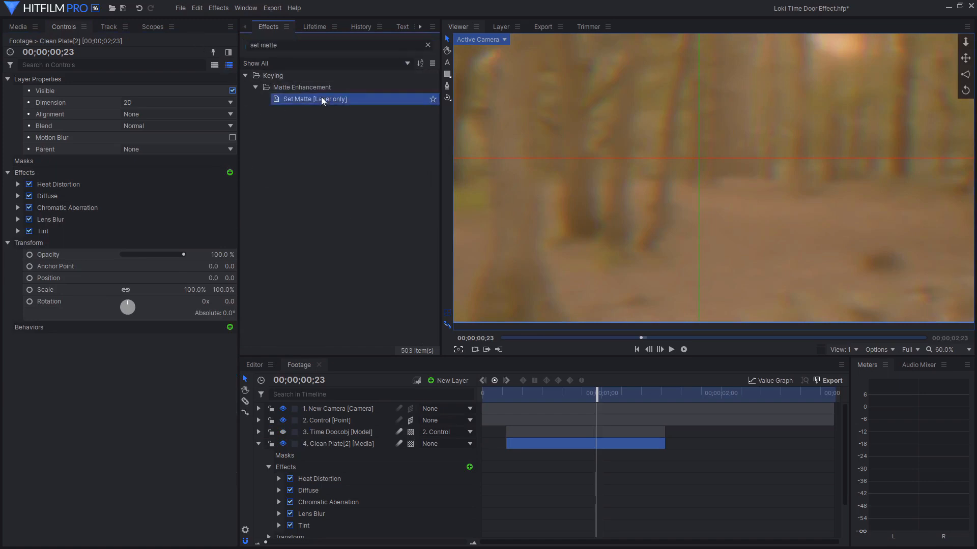
{"action": "left_click_drag", "start_coordinate": [322, 97], "coordinate": [90, 236]}
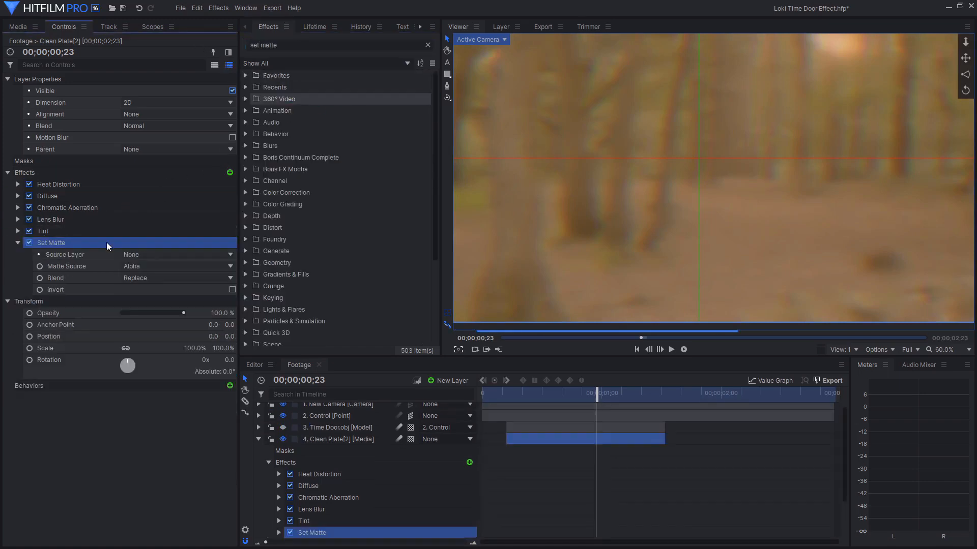
{"action": "left_click", "coordinate": [152, 254]}
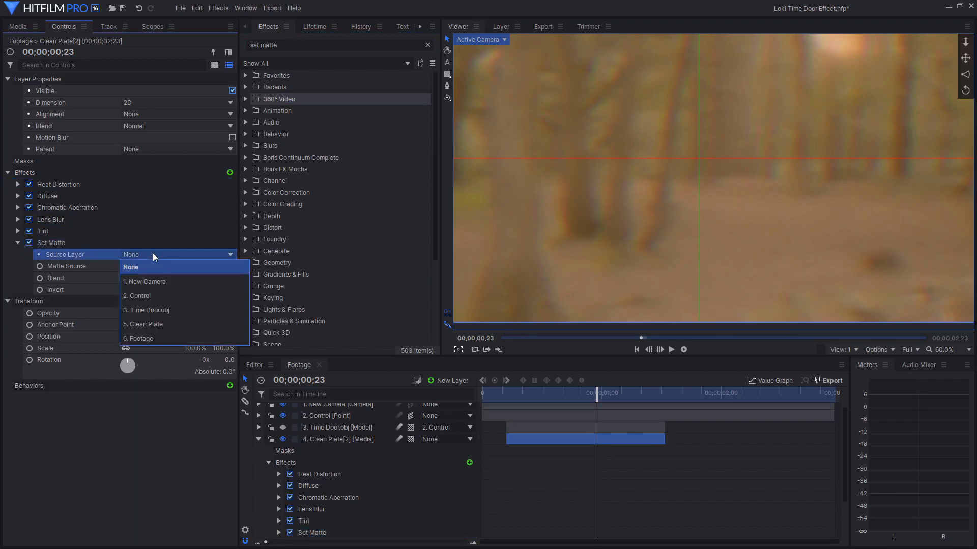
{"action": "left_click", "coordinate": [164, 307]}
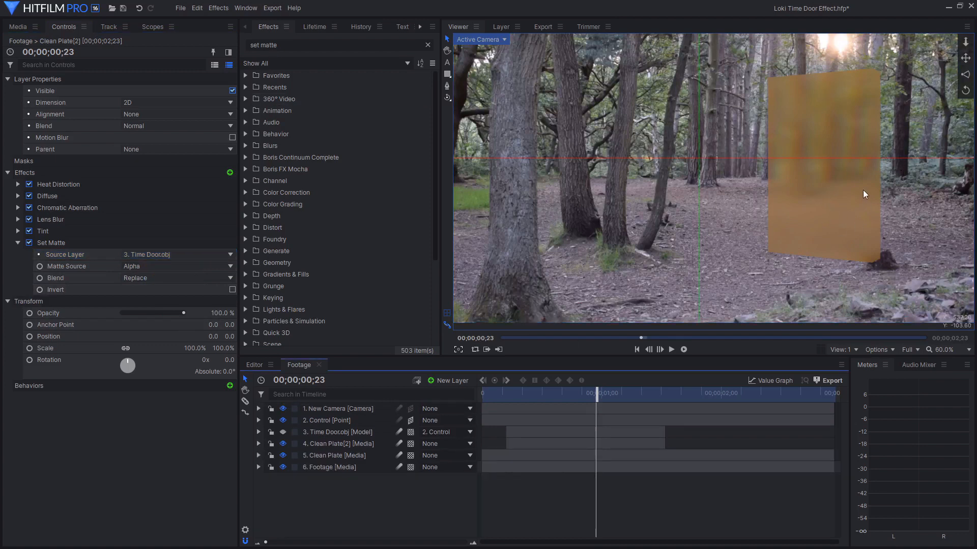
Rename the trimmed Clean Plate copy layer to Distortion
{"action": "left_click", "coordinate": [283, 443]}
{"action": "left_click", "coordinate": [360, 444]}
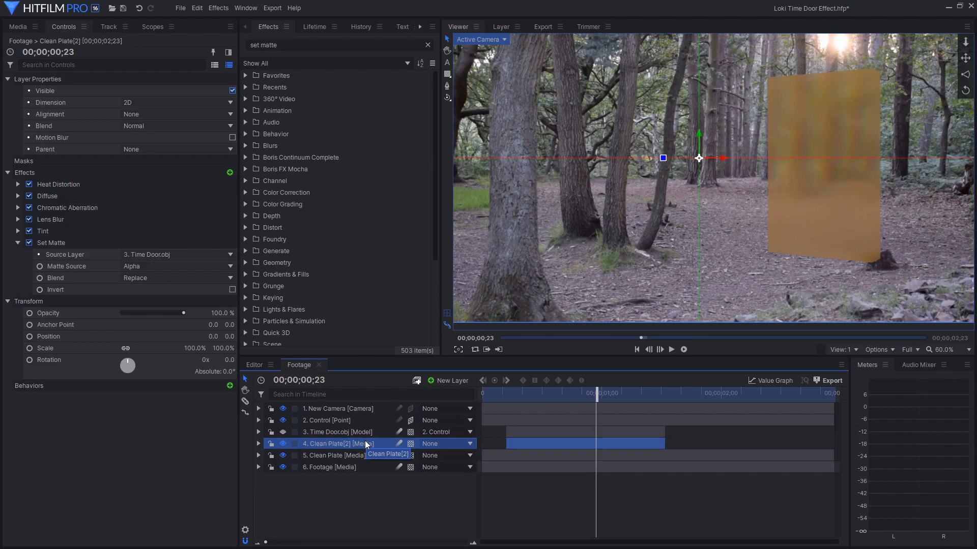
{"action": "double_click", "coordinate": [365, 442]}
{"action": "type", "text": "Distortion"}
{"action": "key", "text": "Return"}
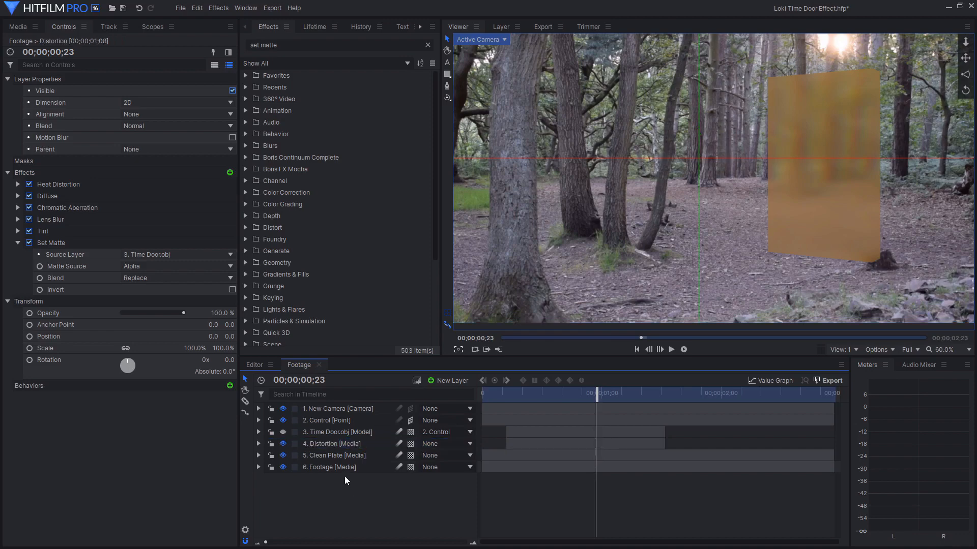
Make the Time Door.obj model layer visible and add the Find Edges effect to it
{"action": "left_click", "coordinate": [350, 436]}
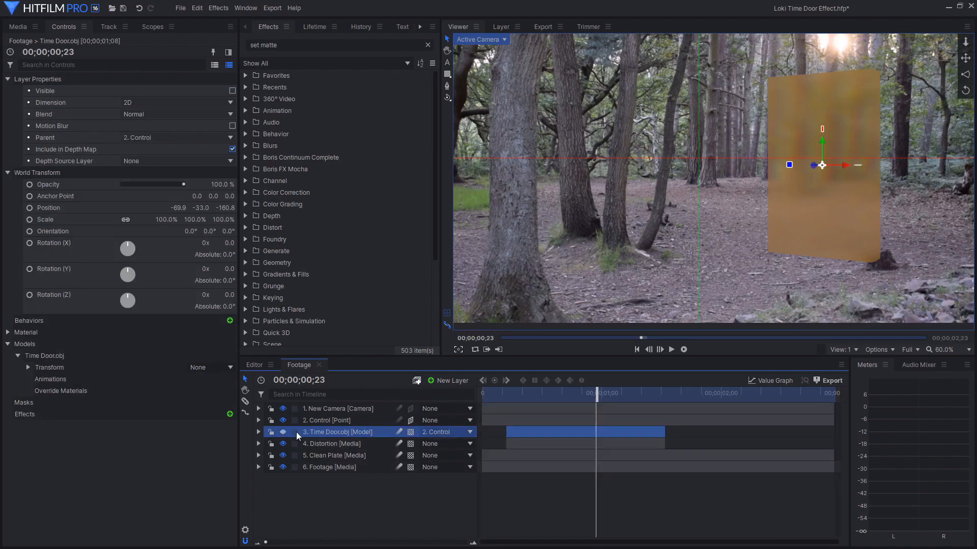
{"action": "left_click", "coordinate": [279, 433]}
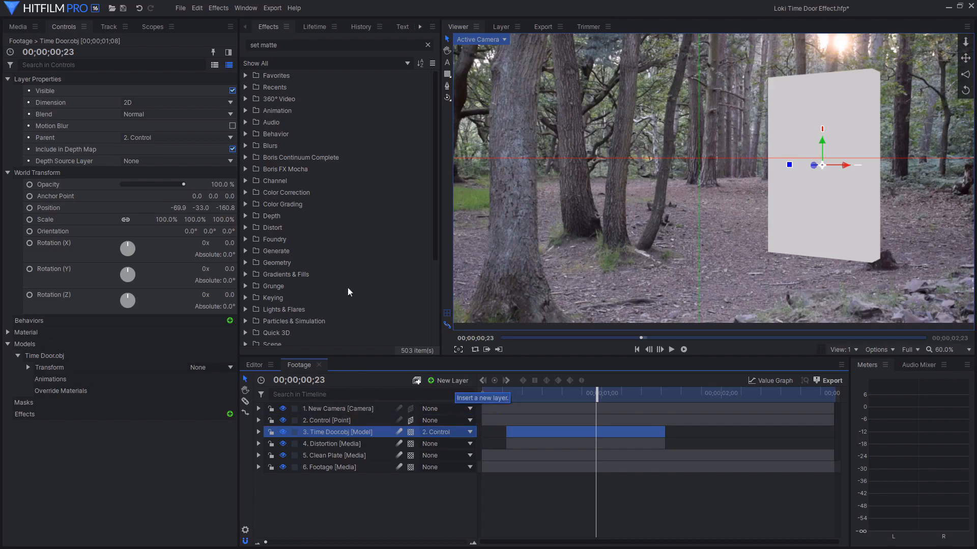
{"action": "left_click_drag", "start_coordinate": [304, 44], "coordinate": [175, 30]}
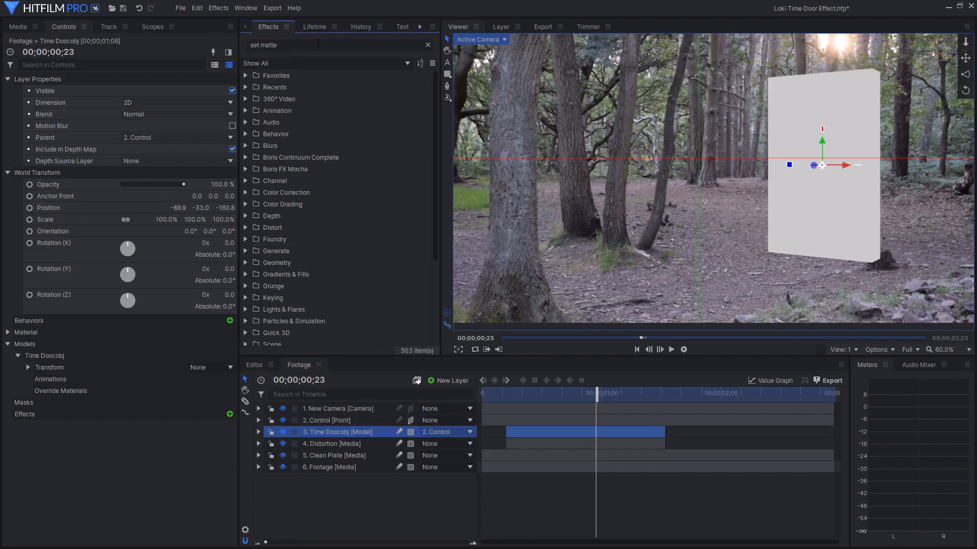
{"action": "type", "text": "find"}
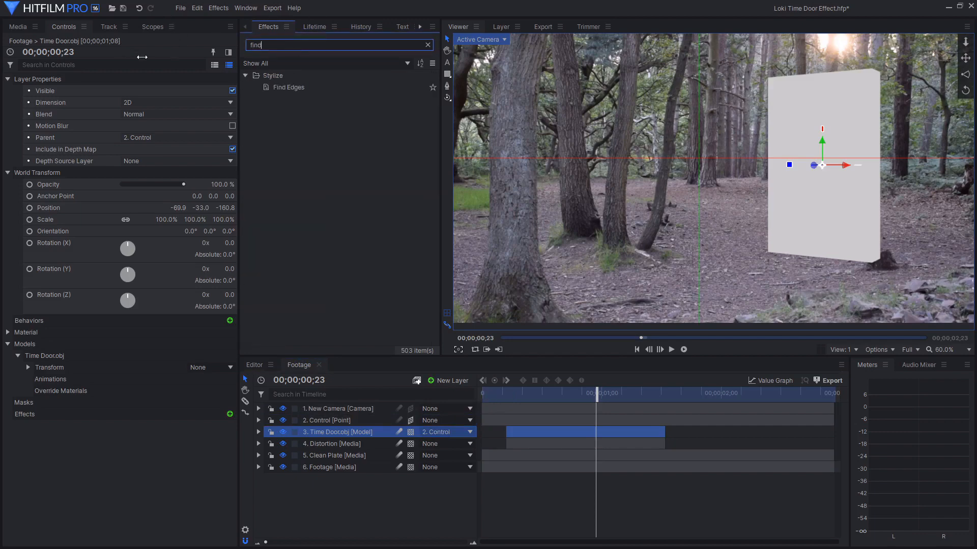
{"action": "left_click_drag", "start_coordinate": [300, 88], "coordinate": [351, 432]}
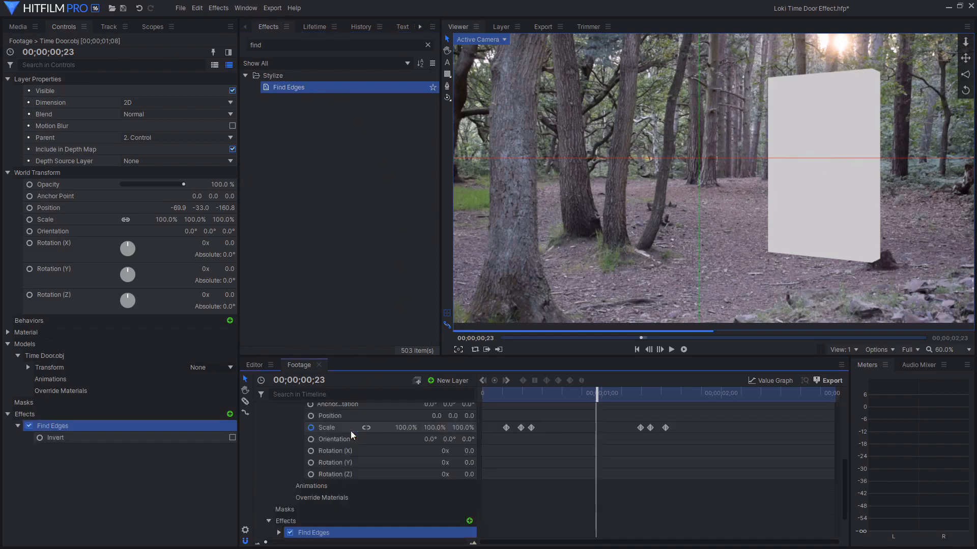
Check the door's outlined edges up close, and add a new light layer to the composite shot
{"action": "scroll", "coordinate": [887, 85], "scroll_direction": "up", "scroll_amount": 3}
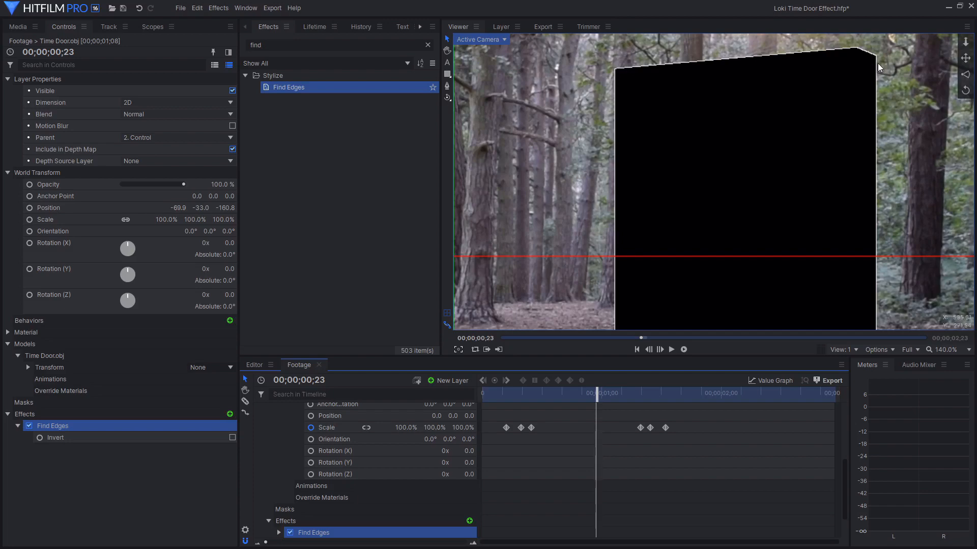
{"action": "scroll", "coordinate": [864, 90], "scroll_direction": "down", "scroll_amount": 3}
{"action": "left_click_drag", "start_coordinate": [814, 162], "coordinate": [792, 114]}
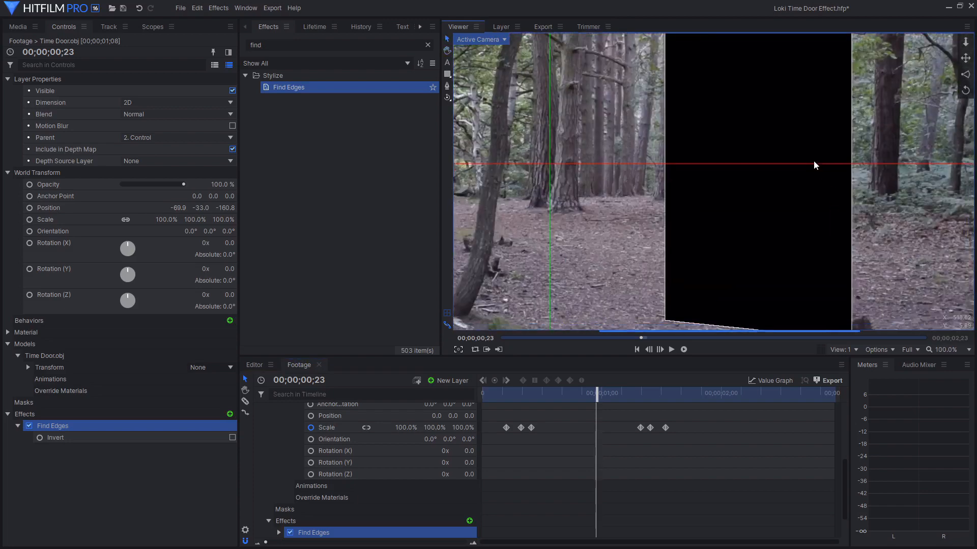
{"action": "scroll", "coordinate": [814, 162], "scroll_direction": "down", "scroll_amount": 1}
{"action": "left_click_drag", "start_coordinate": [818, 299], "coordinate": [817, 325]}
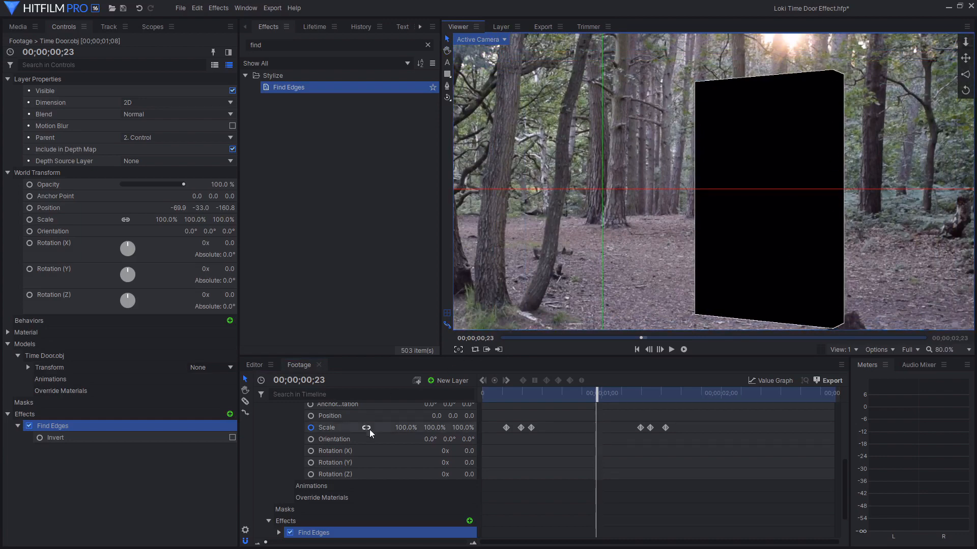
{"action": "left_click", "coordinate": [455, 381]}
{"action": "left_click", "coordinate": [459, 437]}
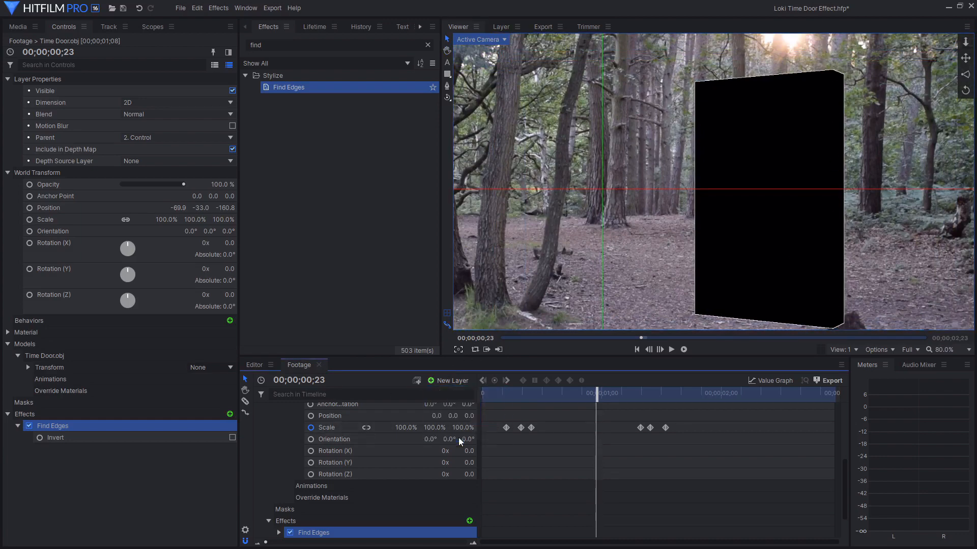
Move the new light beside the door's upper right edge, to a position of about 479, 127, 478
{"action": "scroll", "coordinate": [626, 246], "scroll_direction": "down", "scroll_amount": 4}
{"action": "left_click_drag", "start_coordinate": [616, 157], "coordinate": [658, 118]}
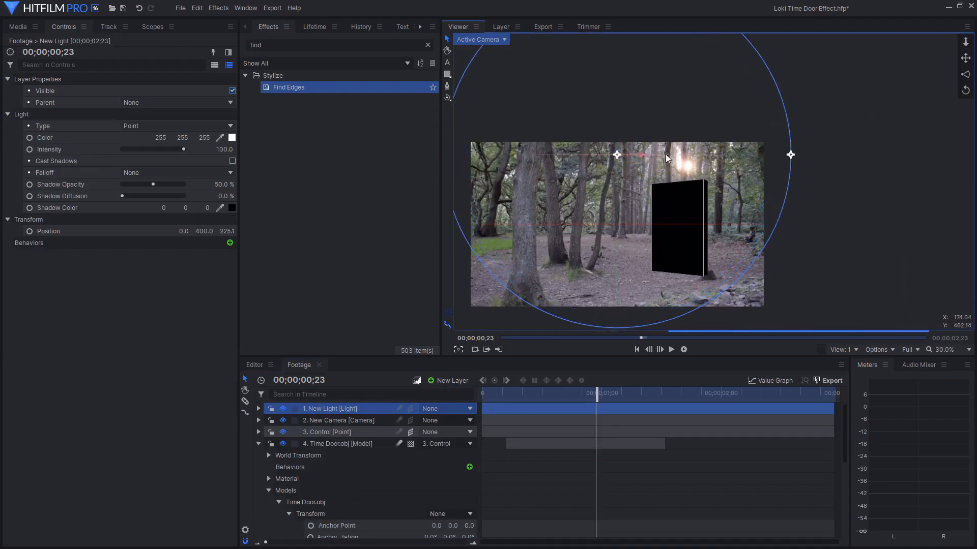
{"action": "left_click_drag", "start_coordinate": [639, 152], "coordinate": [696, 151]}
{"action": "scroll", "coordinate": [691, 210], "scroll_direction": "up", "scroll_amount": 2}
{"action": "scroll", "coordinate": [690, 206], "scroll_direction": "up", "scroll_amount": 2}
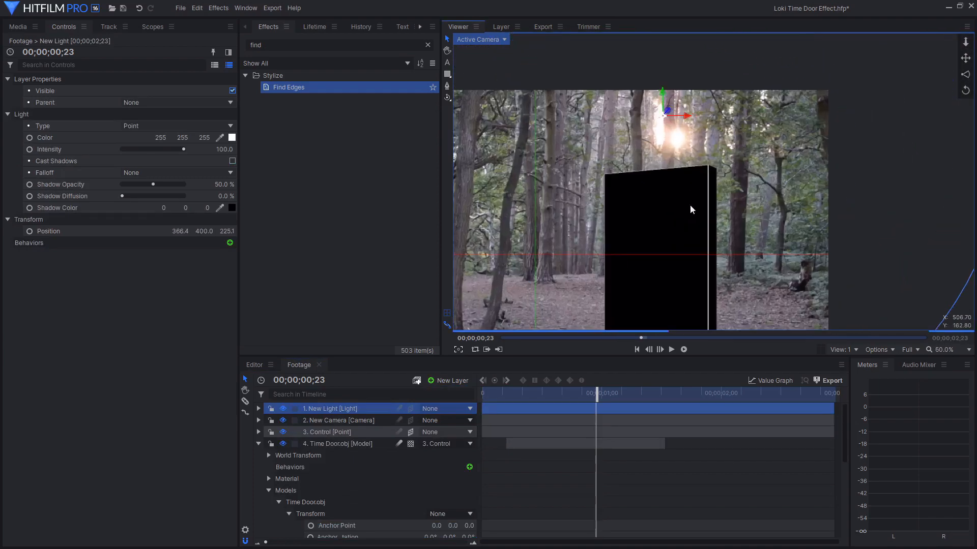
{"action": "left_click_drag", "start_coordinate": [662, 95], "coordinate": [671, 183]}
{"action": "left_click_drag", "start_coordinate": [677, 204], "coordinate": [756, 210]}
{"action": "scroll", "coordinate": [704, 261], "scroll_direction": "down", "scroll_amount": 1}
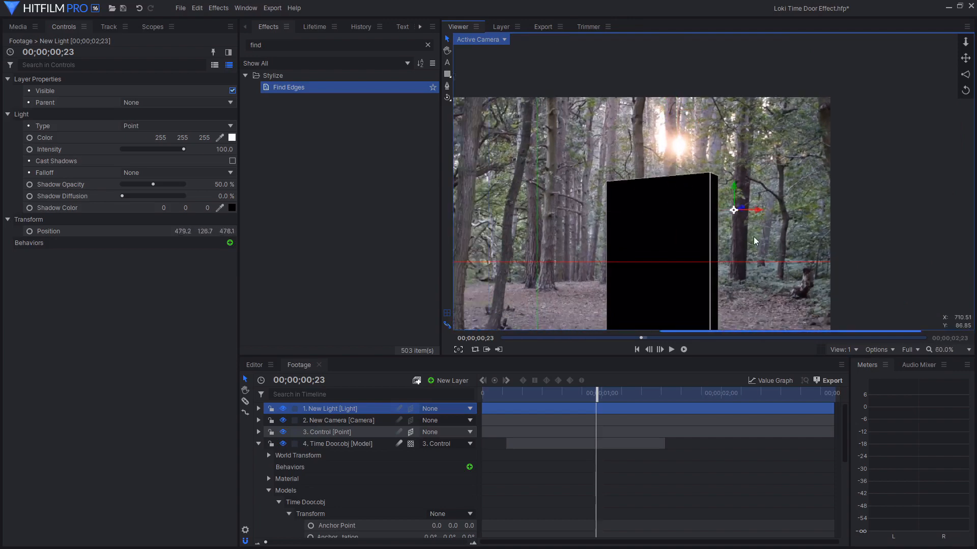
{"action": "scroll", "coordinate": [611, 314], "scroll_direction": "up", "scroll_amount": 1}
{"action": "left_click_drag", "start_coordinate": [611, 314], "coordinate": [650, 246]}
{"action": "left_click", "coordinate": [949, 350]}
Change the blend mode of the Time Door.obj model layer to Add
{"action": "left_click", "coordinate": [259, 444]}
{"action": "left_click", "coordinate": [352, 444]}
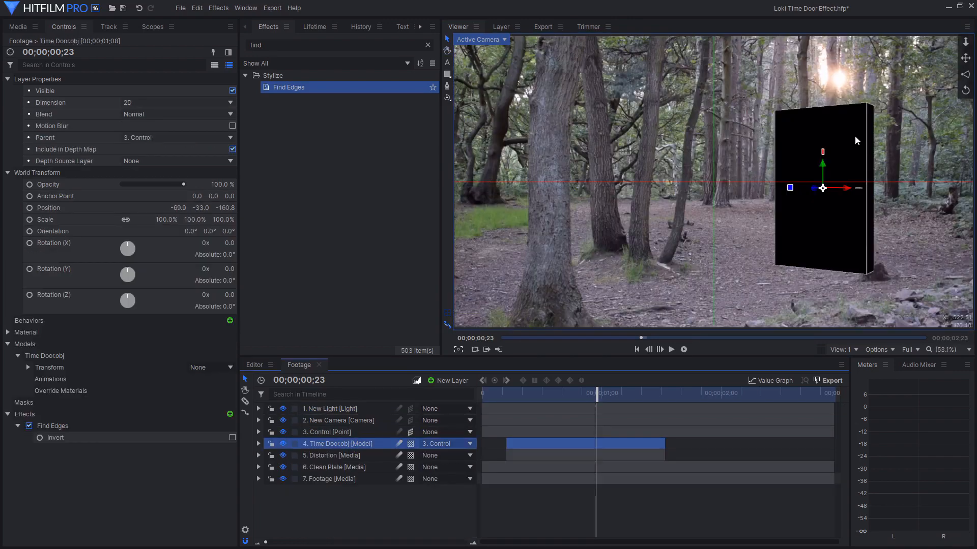
{"action": "right_click", "coordinate": [350, 444]}
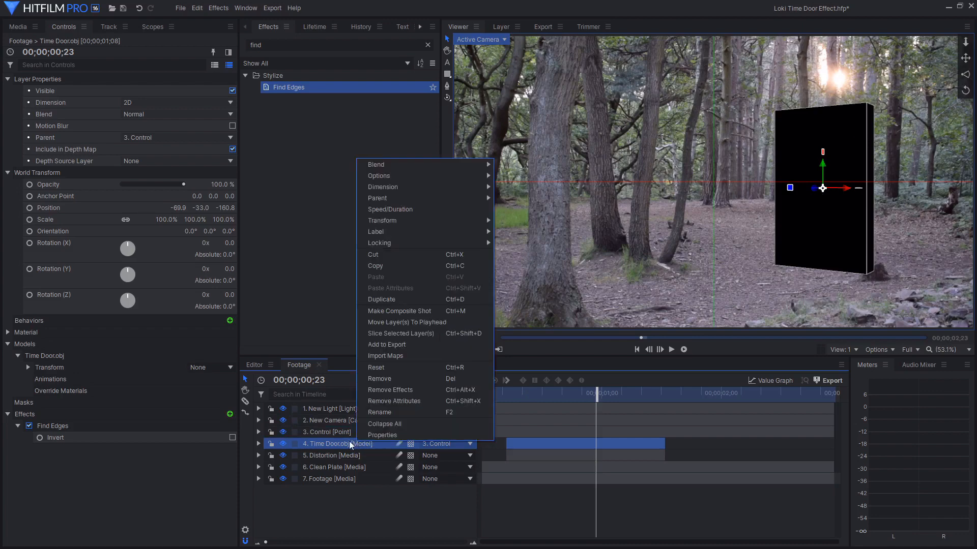
{"action": "mouse_move", "coordinate": [403, 164]}
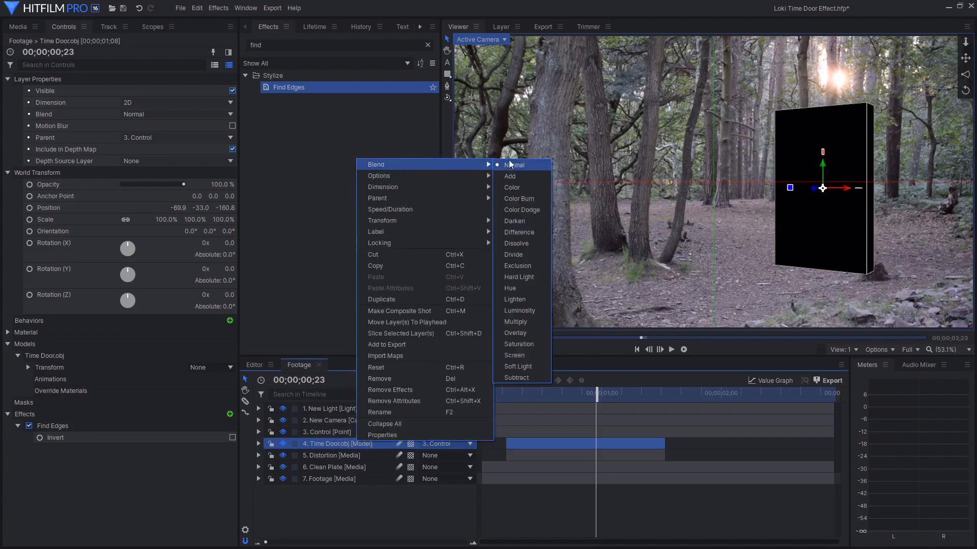
{"action": "left_click", "coordinate": [514, 170]}
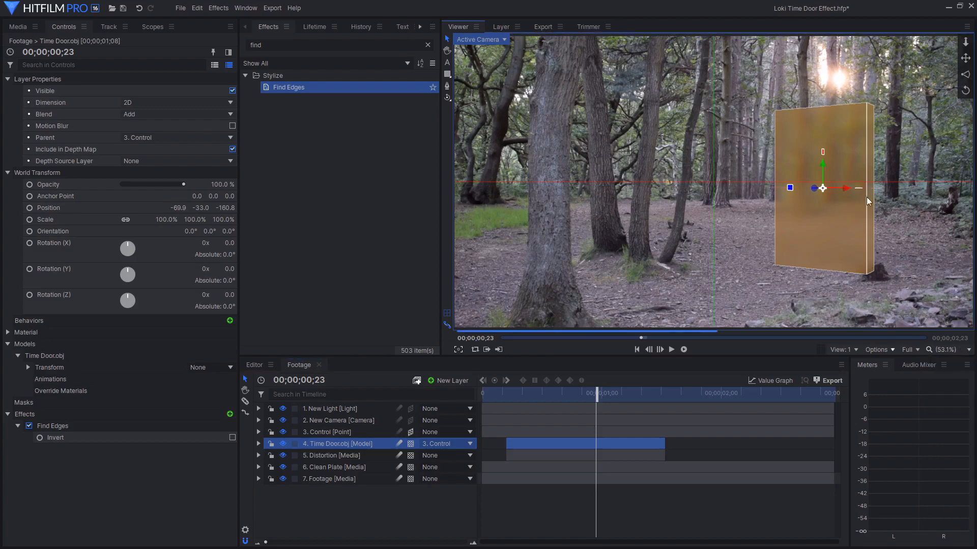
Add the Glow effect to the Time Door.obj model layer
{"action": "left_click", "coordinate": [352, 446]}
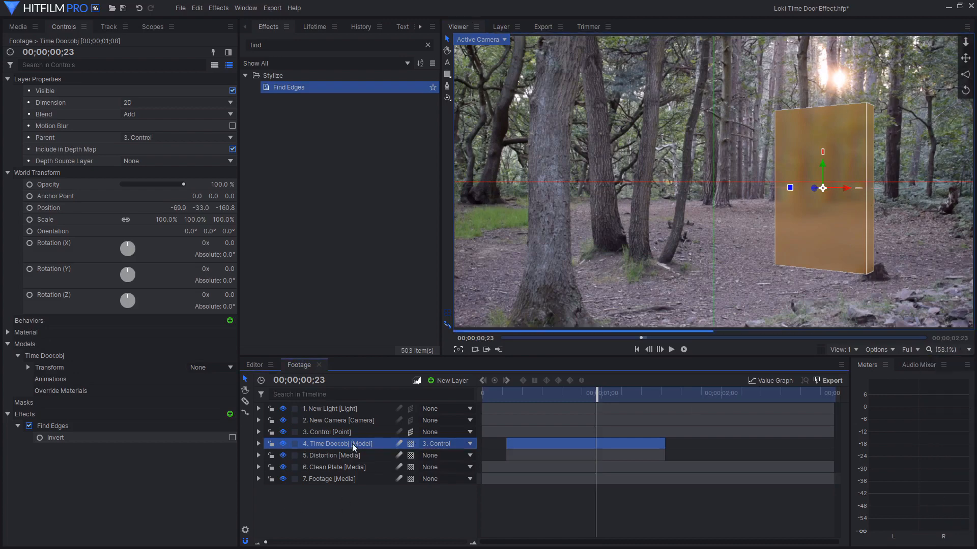
{"action": "key", "text": "ctrl+d"}
{"action": "left_click", "coordinate": [338, 452]}
{"action": "left_click", "coordinate": [364, 445]}
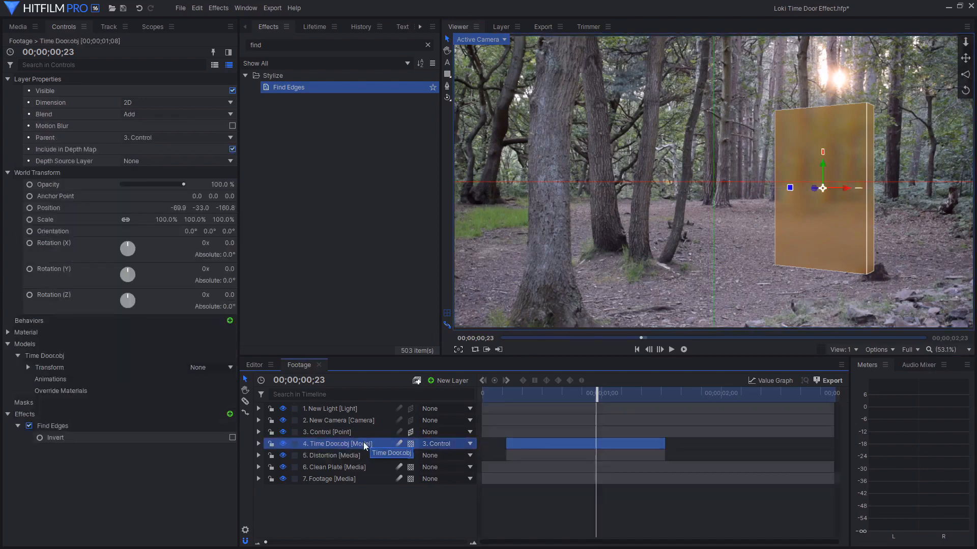
{"action": "left_click", "coordinate": [315, 45]}
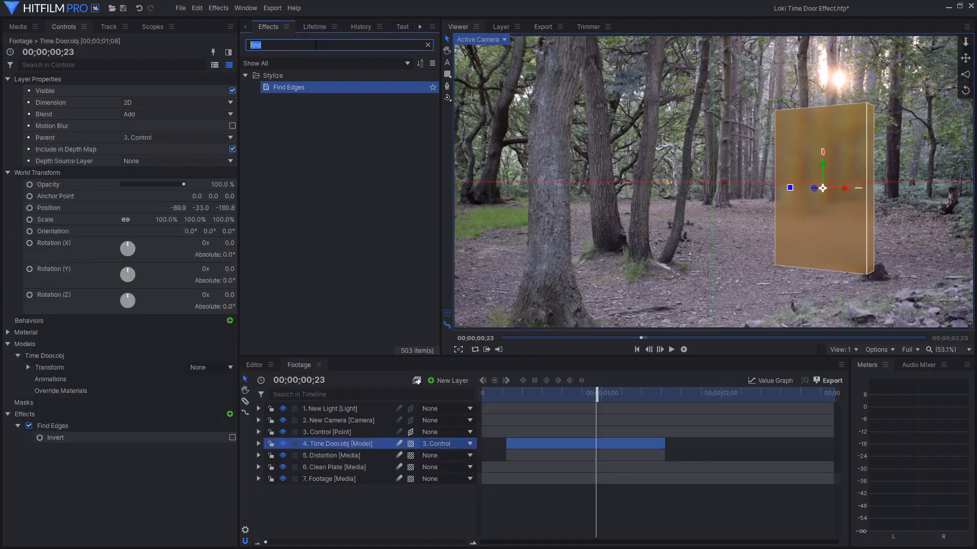
{"action": "left_click", "coordinate": [296, 47]}
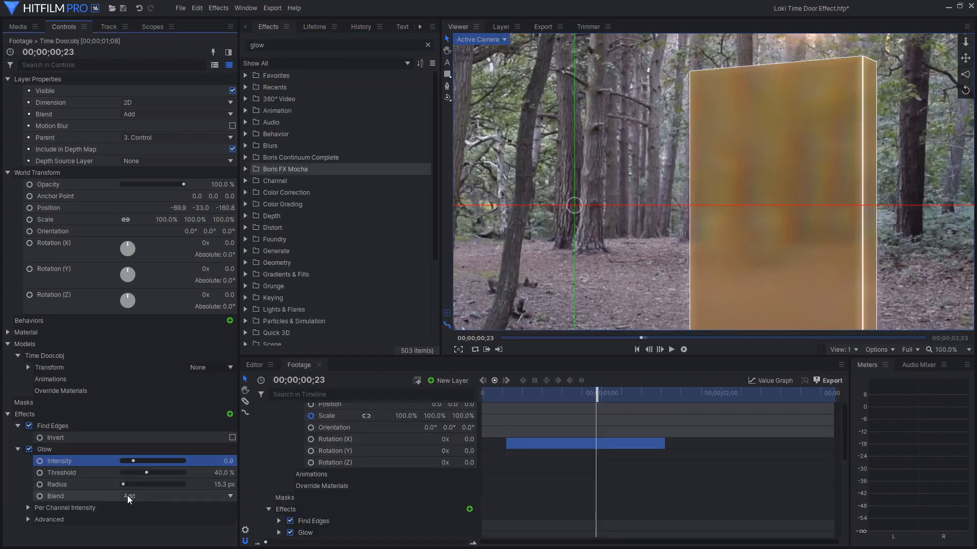
Set the door model's Glow intensity to 1.5 and its radius to 5 px
{"action": "left_click", "coordinate": [126, 487]}
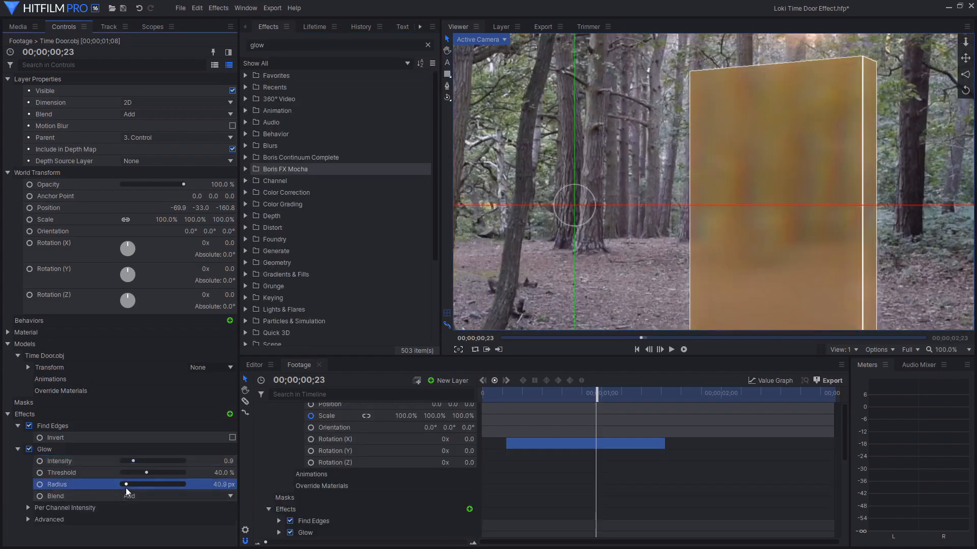
{"action": "left_click_drag", "start_coordinate": [126, 487], "coordinate": [139, 462]}
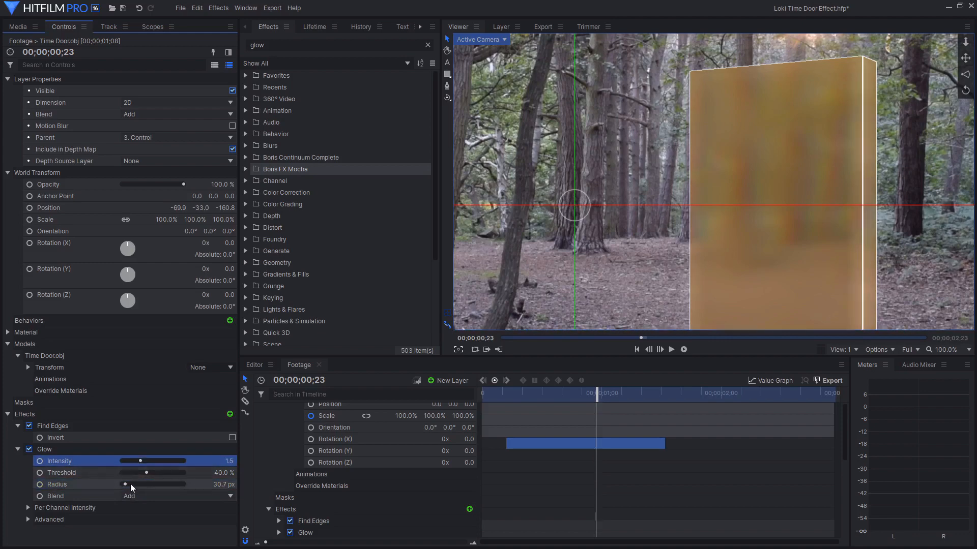
{"action": "left_click", "coordinate": [227, 484]}
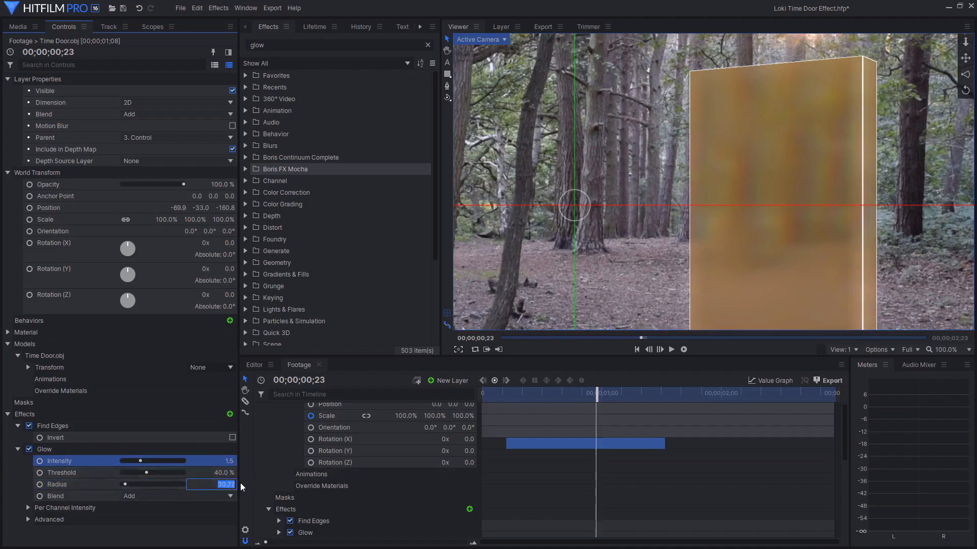
{"action": "type", "text": "10"}
{"action": "key", "text": "Return"}
{"action": "scroll", "coordinate": [769, 233], "scroll_direction": "down", "scroll_amount": 2}
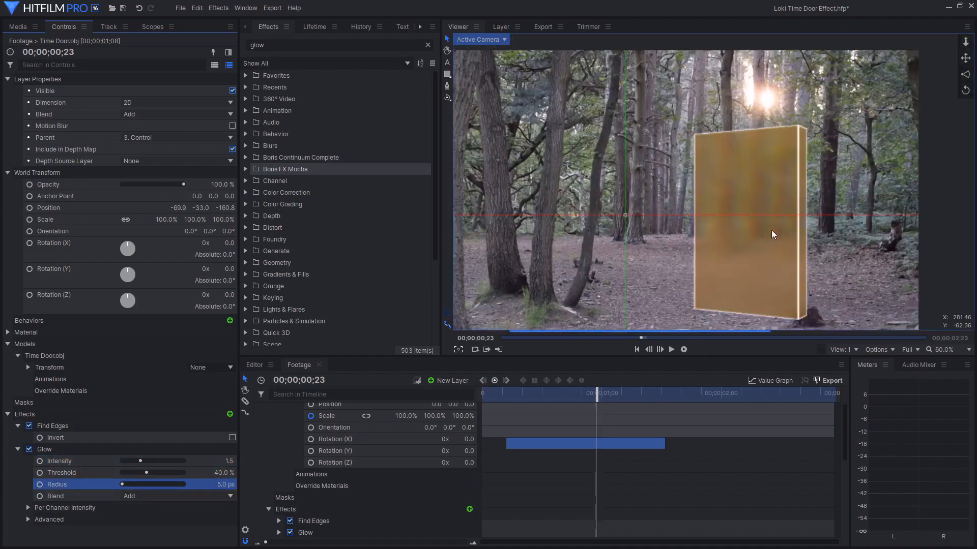
{"action": "left_click", "coordinate": [952, 349]}
{"action": "left_click", "coordinate": [947, 518]}
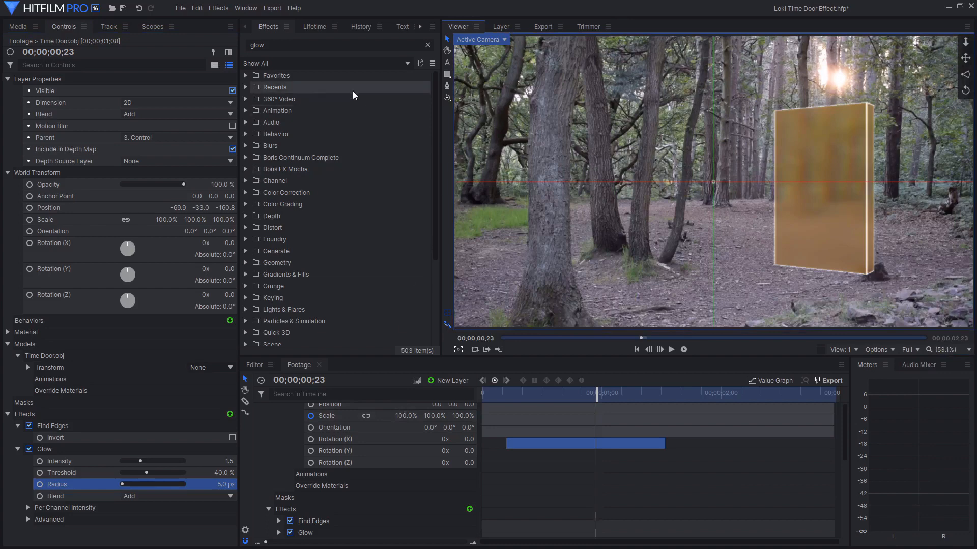
Find the Tint effect and add it after Glow on the Time Door.obj layer
{"action": "left_click", "coordinate": [300, 45]}
{"action": "key", "text": "BackSpace"}
{"action": "key", "text": "BackSpace"}
{"action": "key", "text": "BackSpace"}
{"action": "key", "text": "BackSpace"}
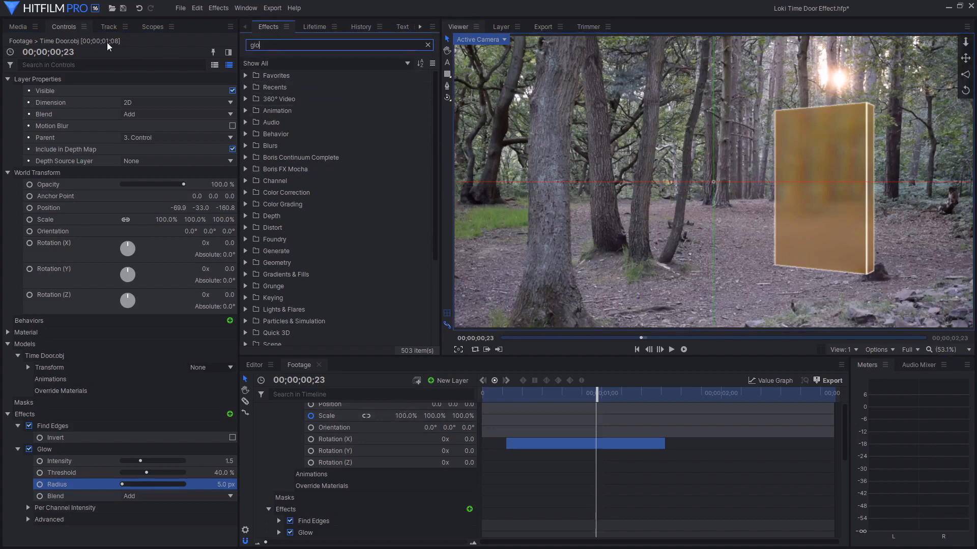
{"action": "type", "text": "tint"}
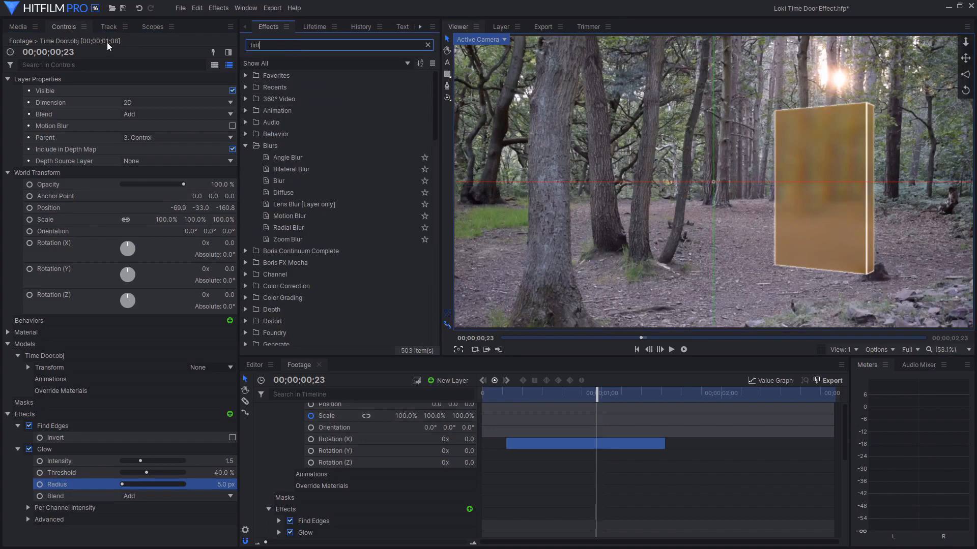
{"action": "left_click_drag", "start_coordinate": [279, 87], "coordinate": [94, 410]}
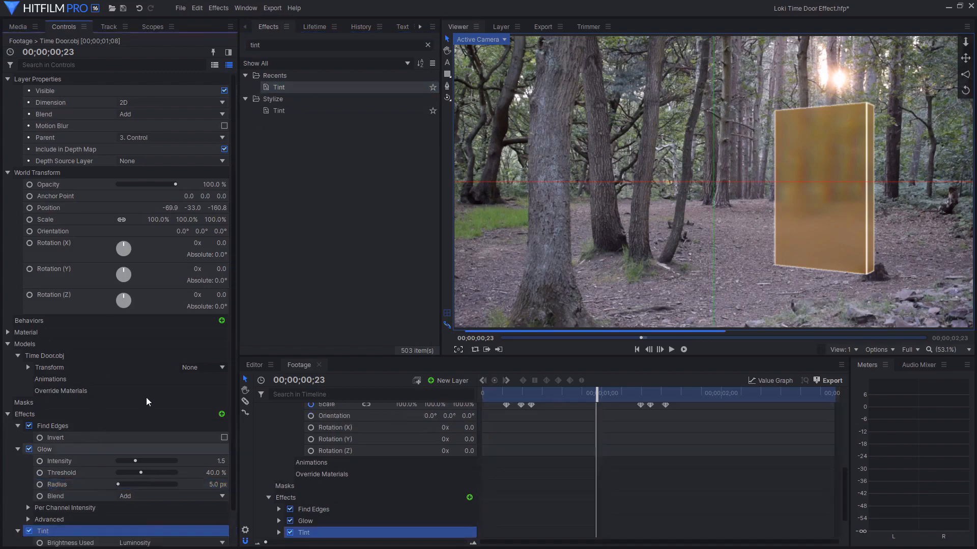
Set the Tint's Map White To colour to RGB 173, 128, 96 and its Amount to Tint to 100%
{"action": "scroll", "coordinate": [145, 397], "scroll_direction": "down", "scroll_amount": 1}
{"action": "left_click", "coordinate": [73, 530]}
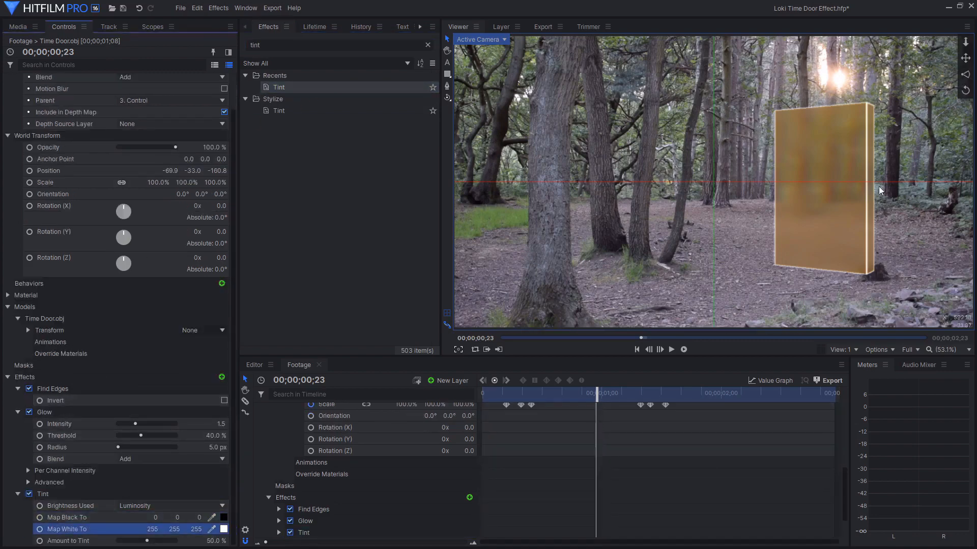
{"action": "scroll", "coordinate": [875, 184], "scroll_direction": "up", "scroll_amount": 4}
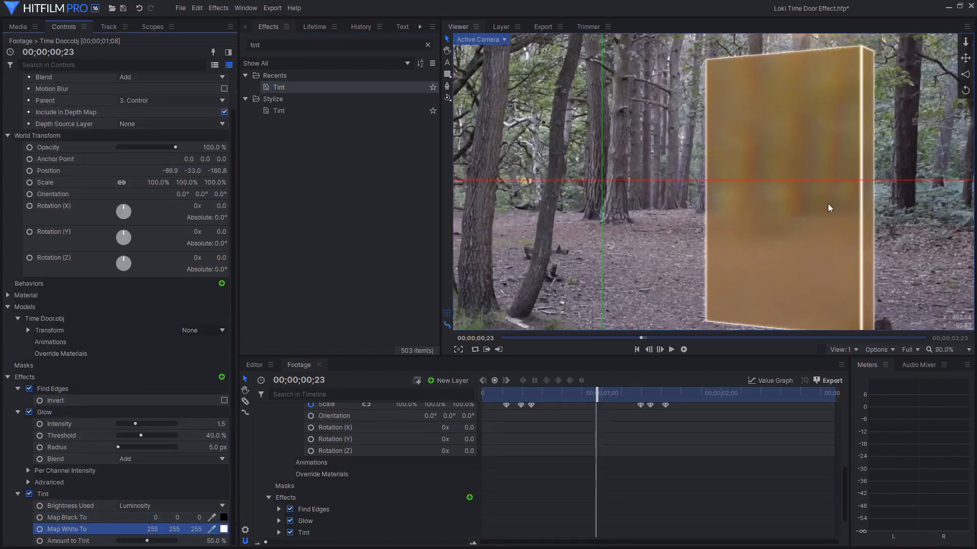
{"action": "left_click", "coordinate": [150, 530]}
{"action": "type", "text": "1"}
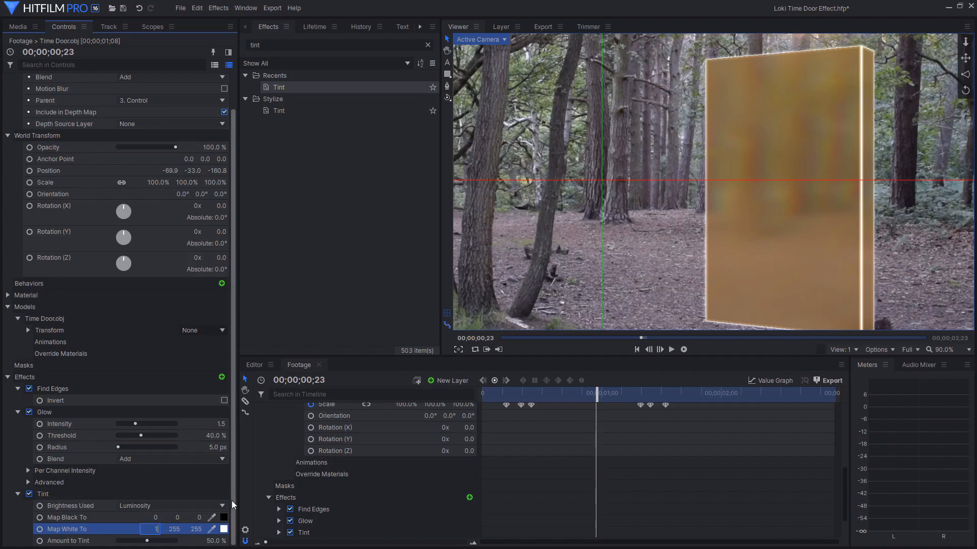
{"action": "type", "text": "73"}
{"action": "key", "text": "Return"}
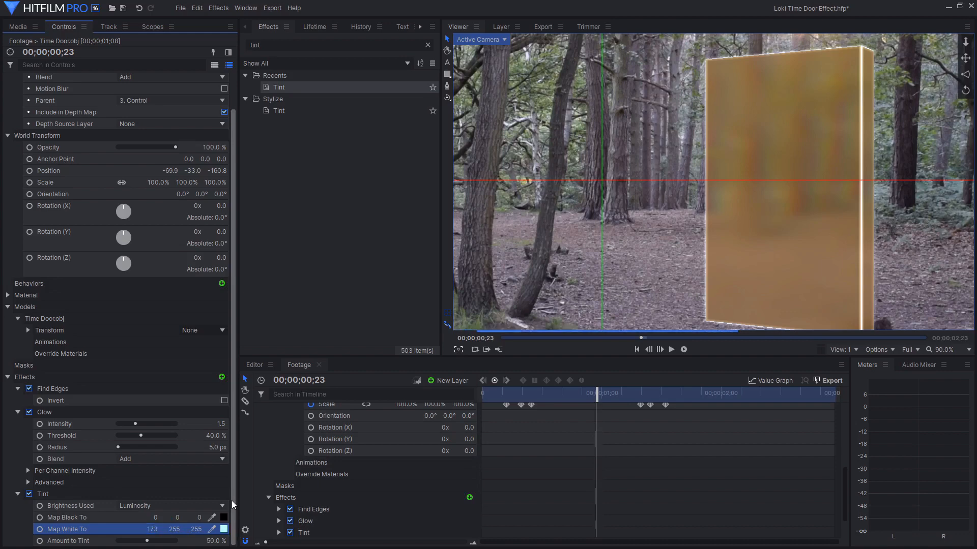
{"action": "left_click", "coordinate": [189, 529]}
{"action": "type", "text": "128"}
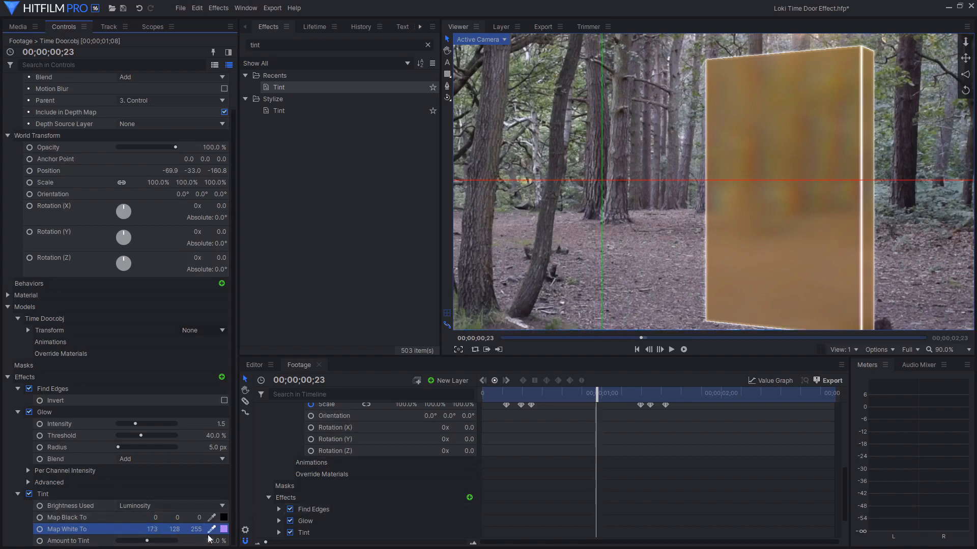
{"action": "key", "text": "Return"}
{"action": "key", "text": "Tab"}
{"action": "type", "text": "6"}
{"action": "key", "text": "BackSpace"}
{"action": "type", "text": "96"}
{"action": "key", "text": "Return"}
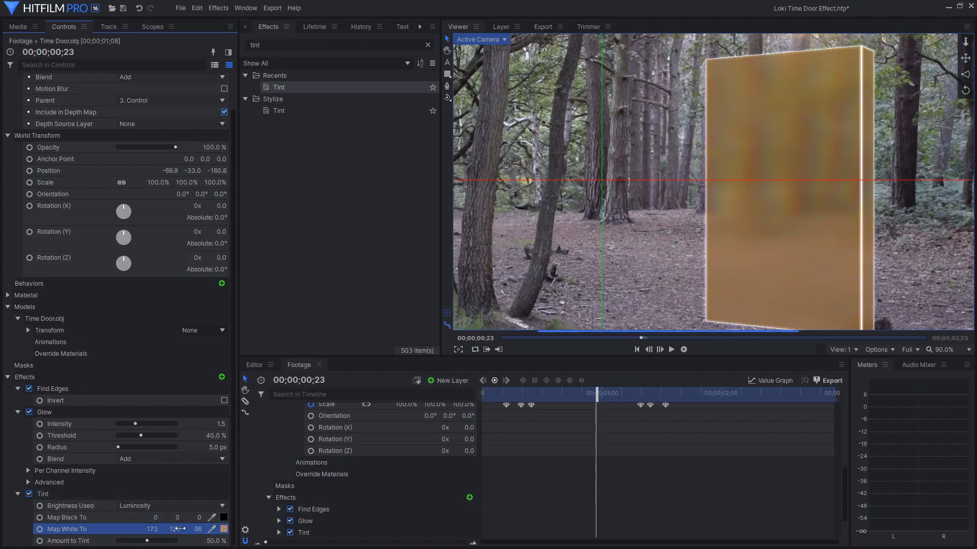
{"action": "left_click_drag", "start_coordinate": [148, 540], "coordinate": [202, 535]}
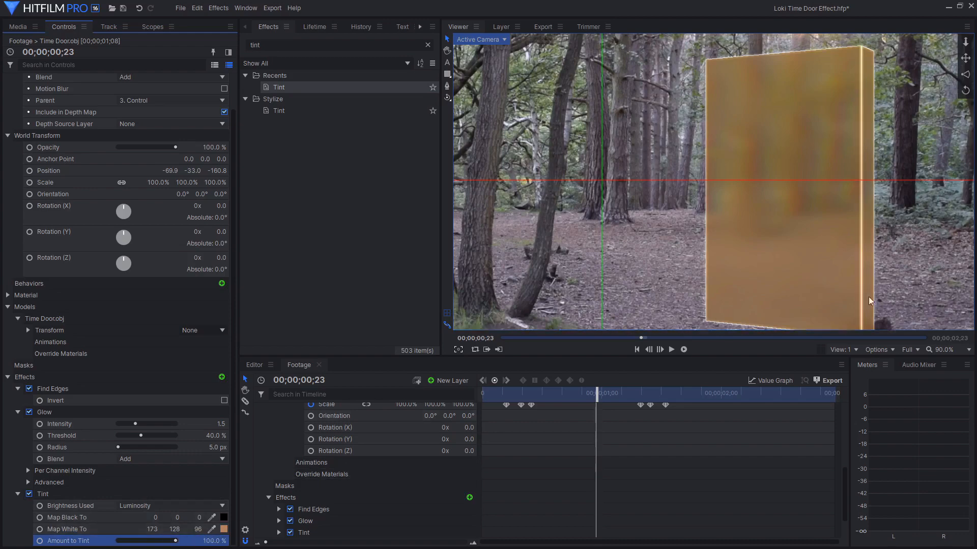
{"action": "left_click", "coordinate": [18, 494]}
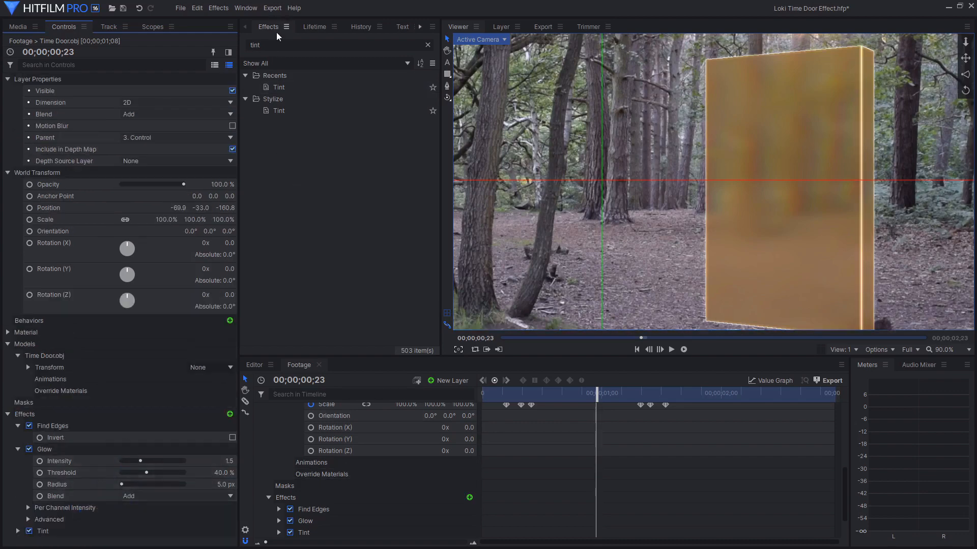
Add the Diffuse effect after Tint on the door model and collapse the Glow and Find Edges settings
{"action": "left_click_drag", "start_coordinate": [275, 45], "coordinate": [127, 58]}
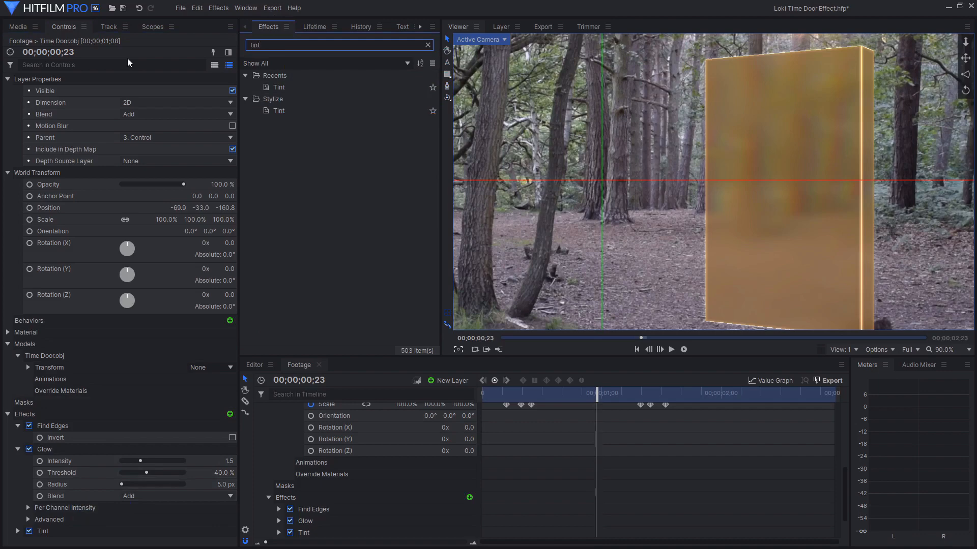
{"action": "key", "text": "BackSpace"}
{"action": "key", "text": "BackSpace"}
{"action": "key", "text": "BackSpace"}
{"action": "key", "text": "BackSpace"}
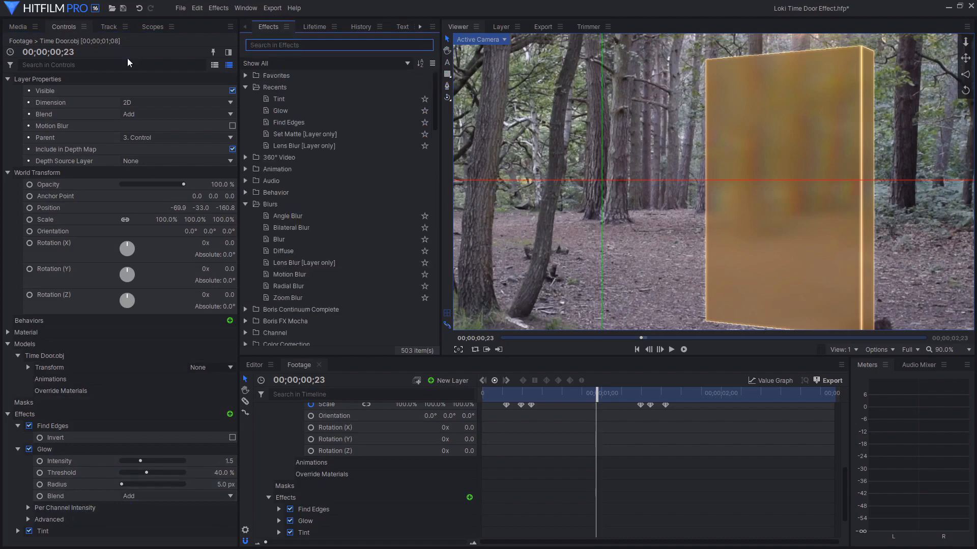
{"action": "type", "text": "diffuse"}
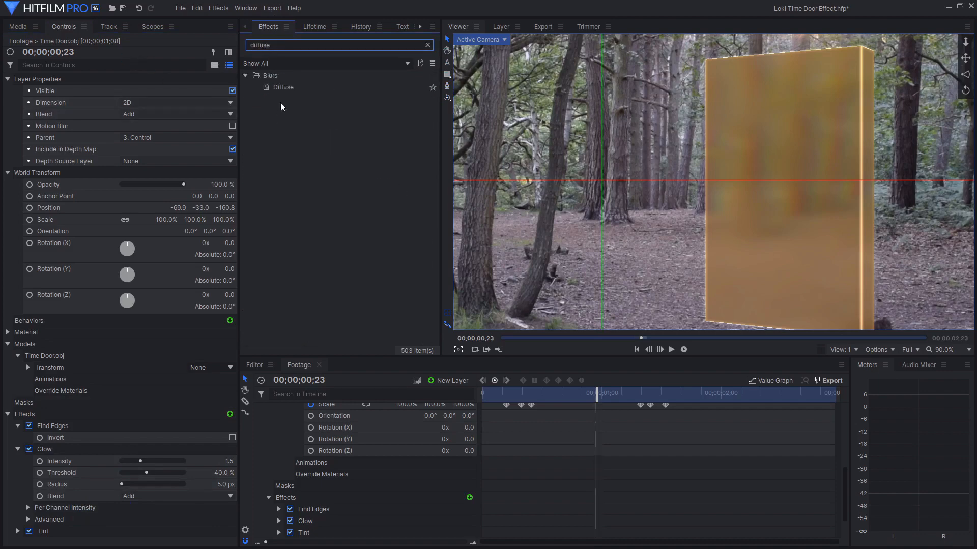
{"action": "left_click", "coordinate": [315, 87]}
{"action": "left_click_drag", "start_coordinate": [316, 87], "coordinate": [87, 539]}
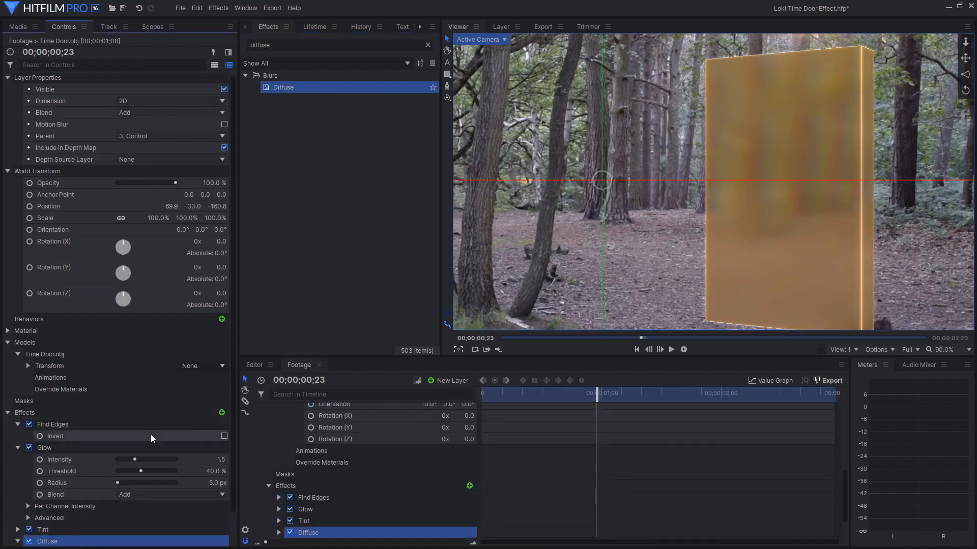
{"action": "left_click", "coordinate": [18, 448]}
{"action": "left_click", "coordinate": [18, 425]}
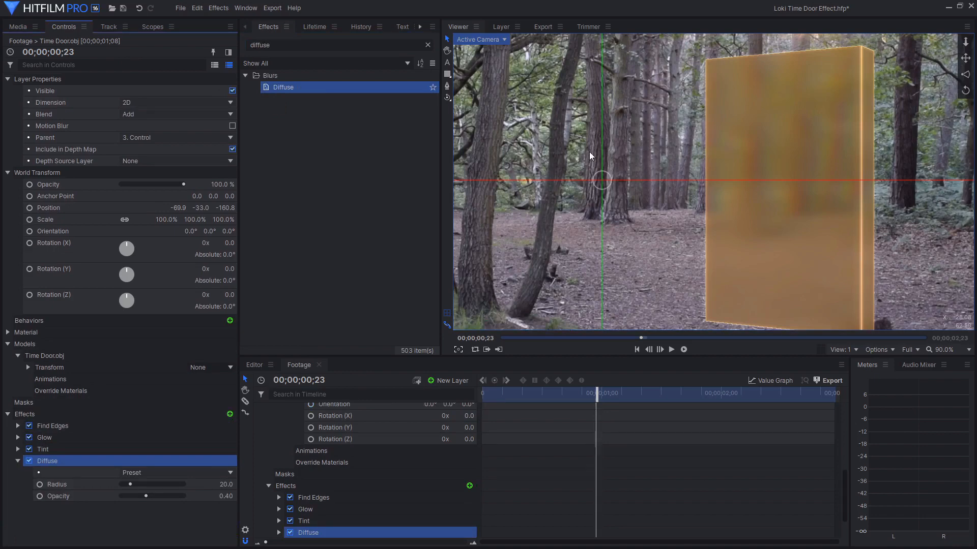
Add the Lens Blur effect after Diffuse on the door model and set its radius to 5 px
{"action": "double_click", "coordinate": [328, 46]}
{"action": "type", "text": "lens"}
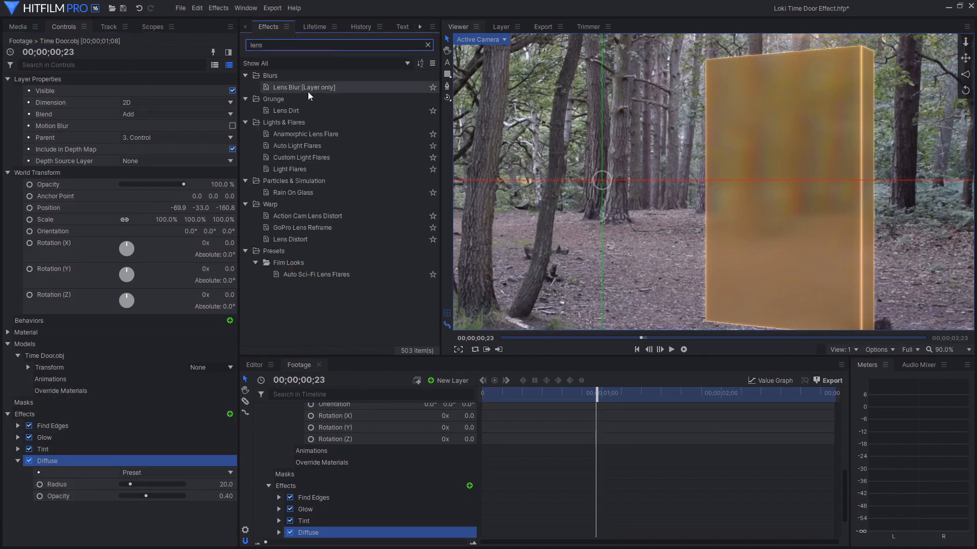
{"action": "left_click_drag", "start_coordinate": [309, 90], "coordinate": [130, 502]}
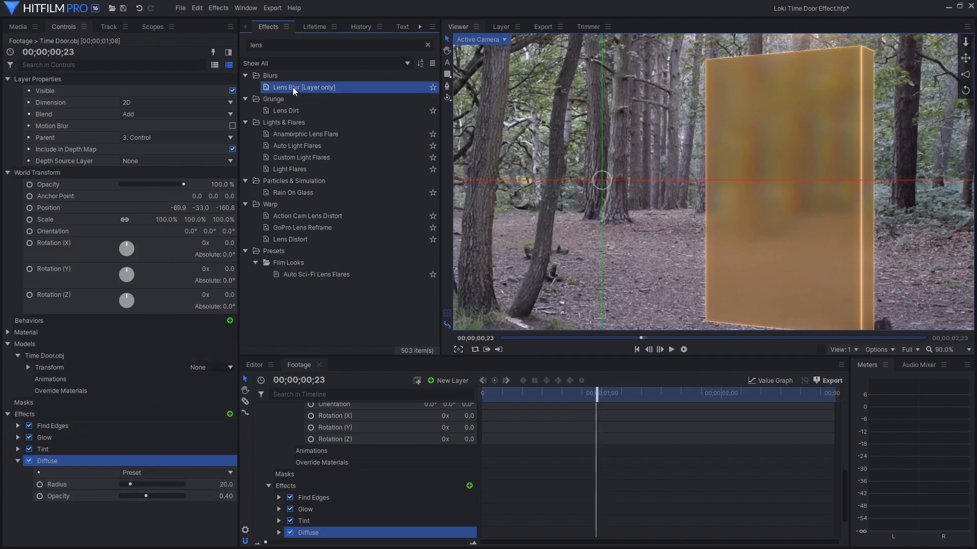
{"action": "left_click_drag", "start_coordinate": [292, 88], "coordinate": [95, 498]}
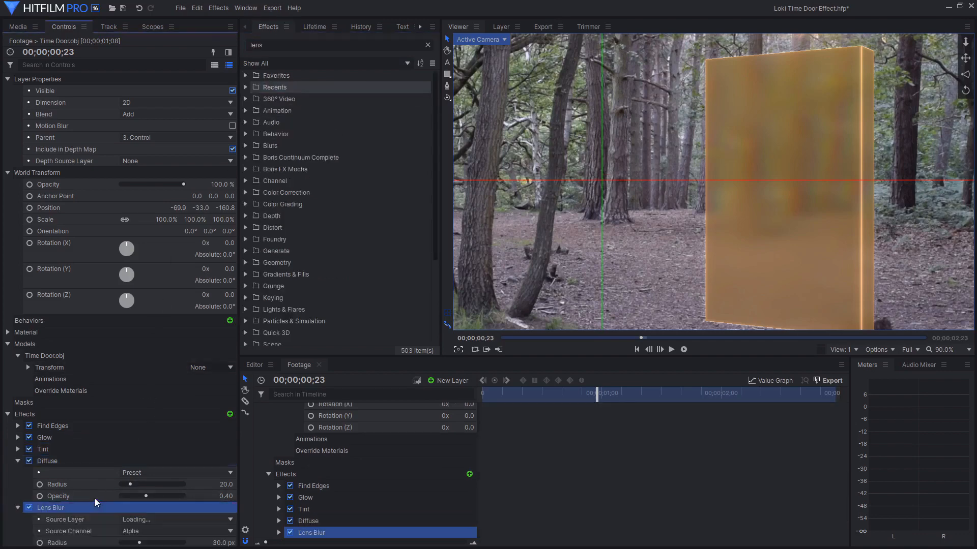
{"action": "scroll", "coordinate": [157, 508], "scroll_direction": "down", "scroll_amount": 2}
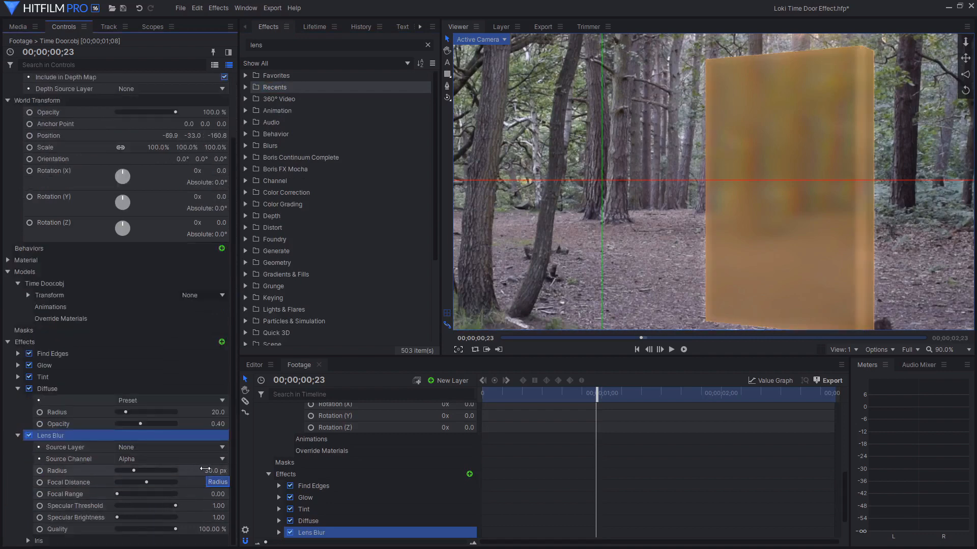
{"action": "left_click", "coordinate": [205, 469]}
{"action": "type", "text": "5"}
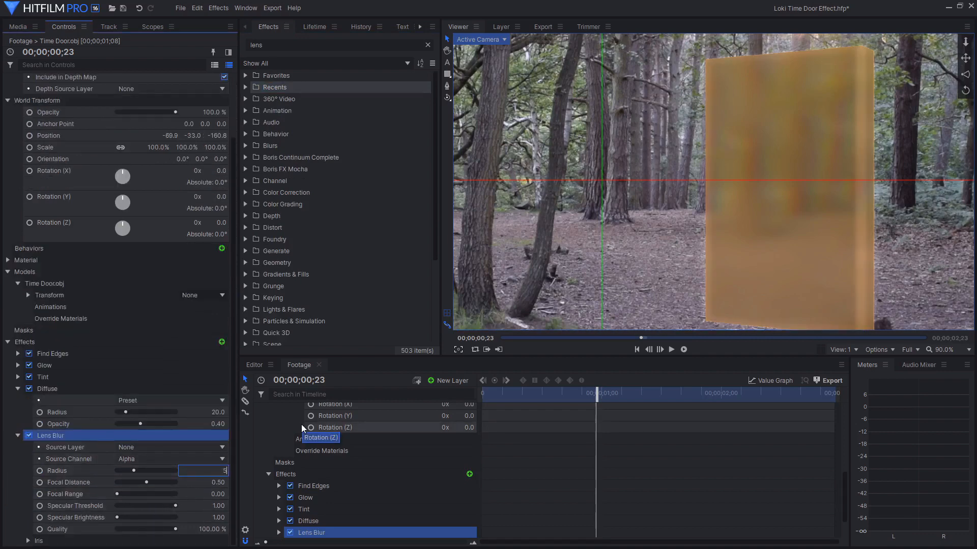
{"action": "key", "text": "Return"}
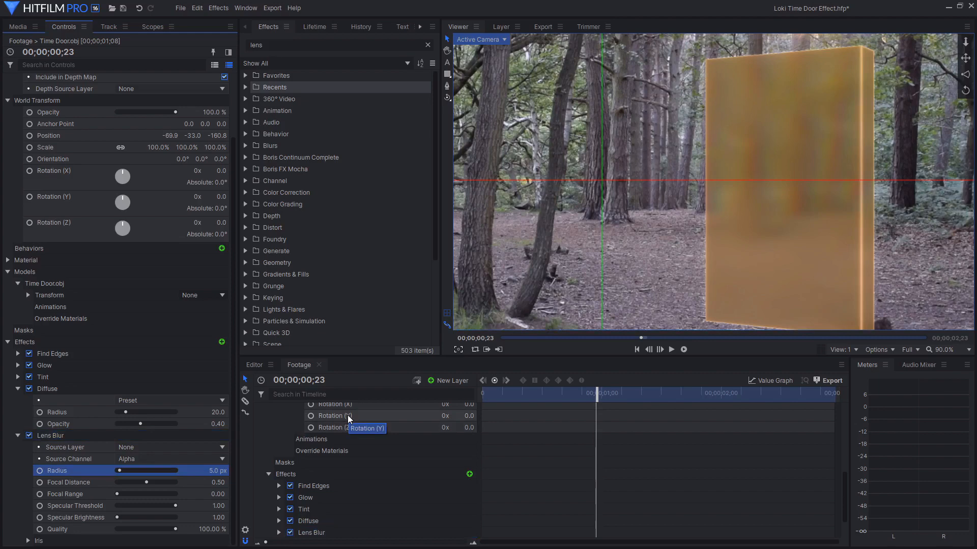
Find the Heat Distortion effect and add it after Lens Blur on the Time Door.obj layer
{"action": "left_click_drag", "start_coordinate": [283, 45], "coordinate": [201, 48]}
{"action": "type", "text": "heat"}
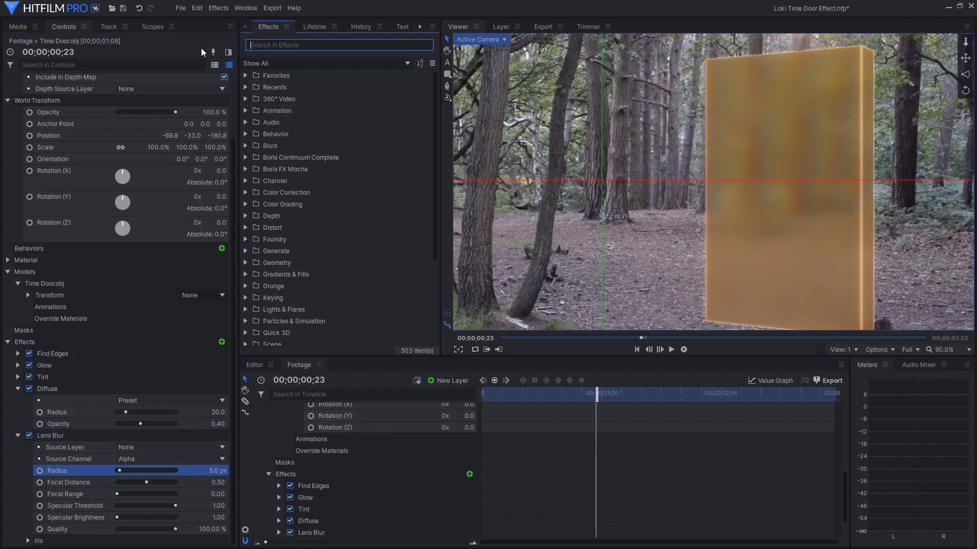
{"action": "type", "text": " dist"}
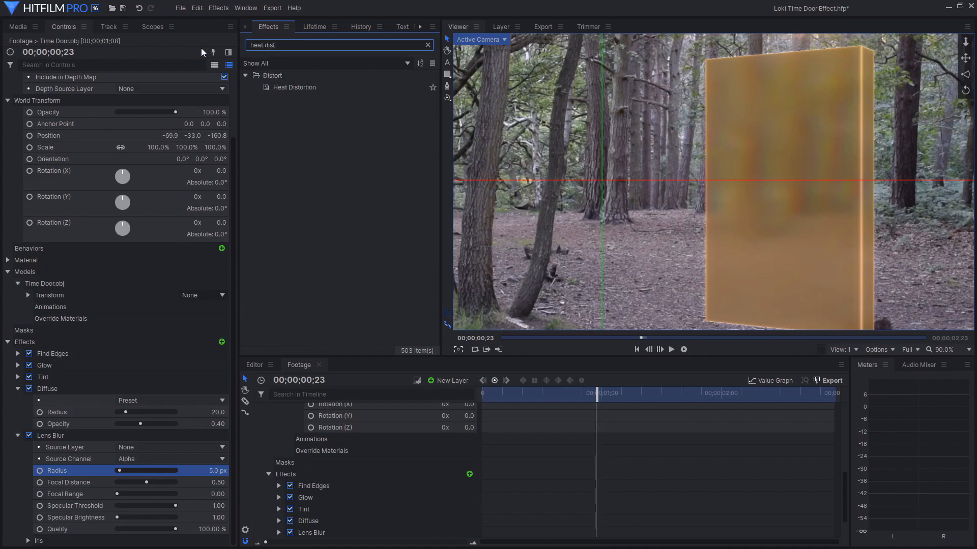
{"action": "type", "text": "ortion"}
{"action": "left_click_drag", "start_coordinate": [294, 88], "coordinate": [50, 539]}
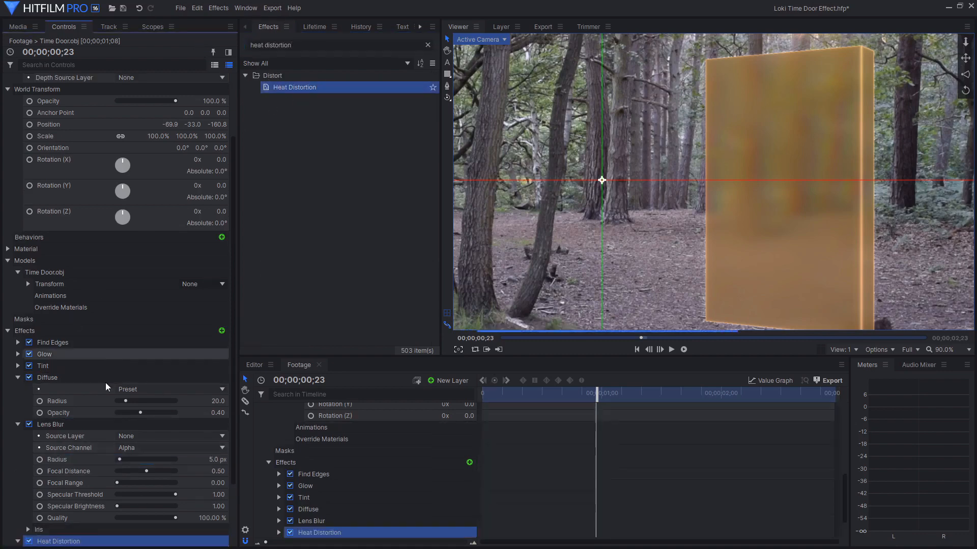
Set the Heat Distortion's Scale to 130 px and its Distortion to 3
{"action": "scroll", "coordinate": [155, 395], "scroll_direction": "down", "scroll_amount": 3}
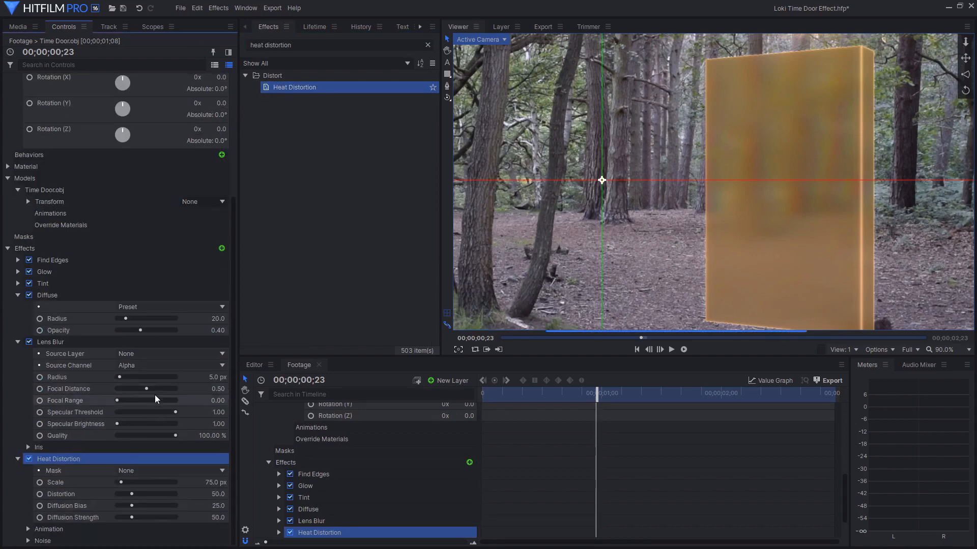
{"action": "left_click", "coordinate": [212, 482]}
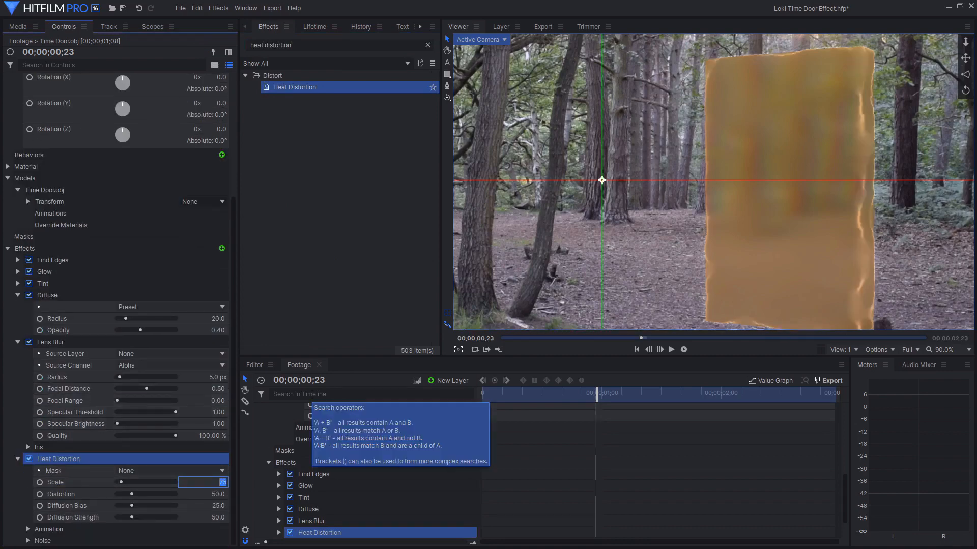
{"action": "type", "text": "10"}
{"action": "type", "text": "30"}
{"action": "key", "text": "Return"}
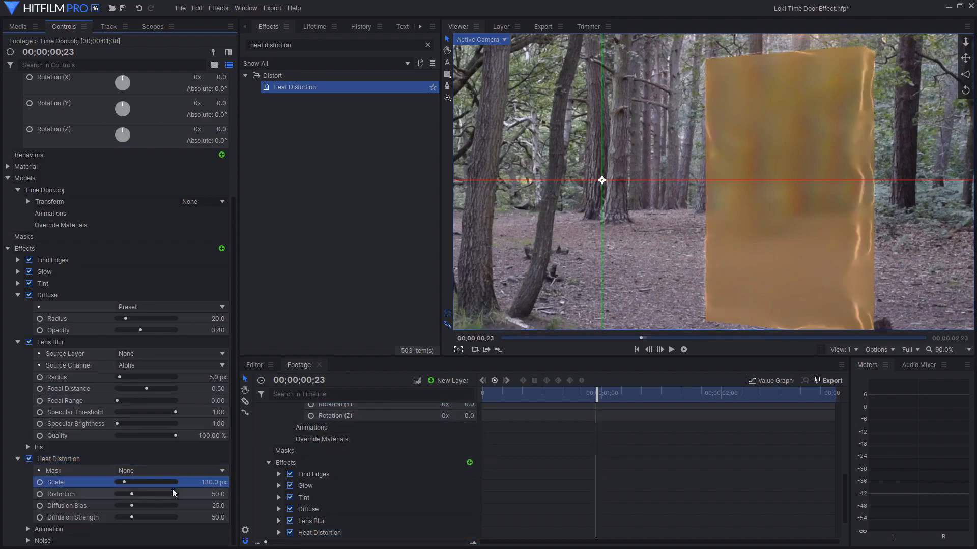
{"action": "left_click", "coordinate": [204, 492]}
{"action": "type", "text": "3"}
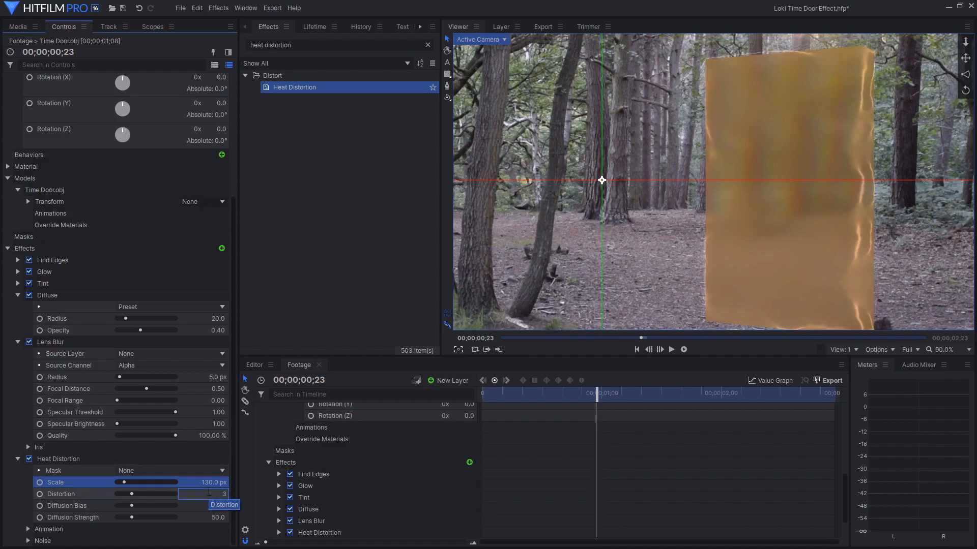
{"action": "key", "text": "Return"}
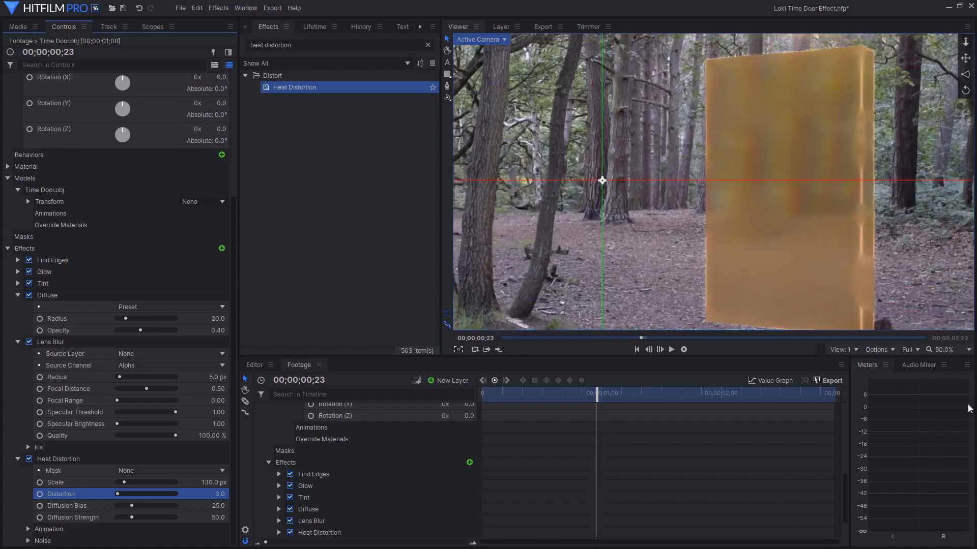
Fit the whole frame in the viewer and set Heat Distortion's Diffusion Bias and Diffusion Strength both to 10
{"action": "left_click", "coordinate": [956, 350]}
{"action": "left_click", "coordinate": [947, 520]}
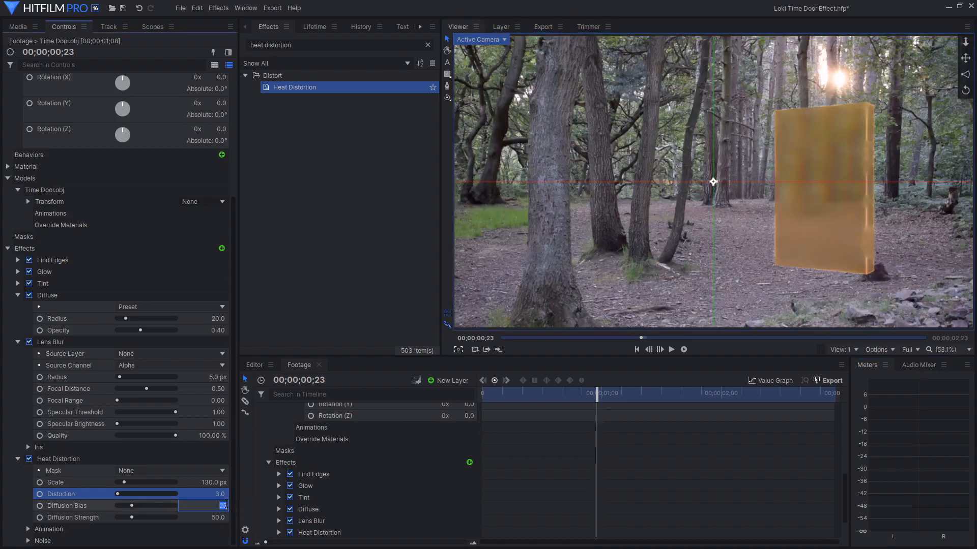
{"action": "left_click_drag", "start_coordinate": [225, 504], "coordinate": [204, 505]}
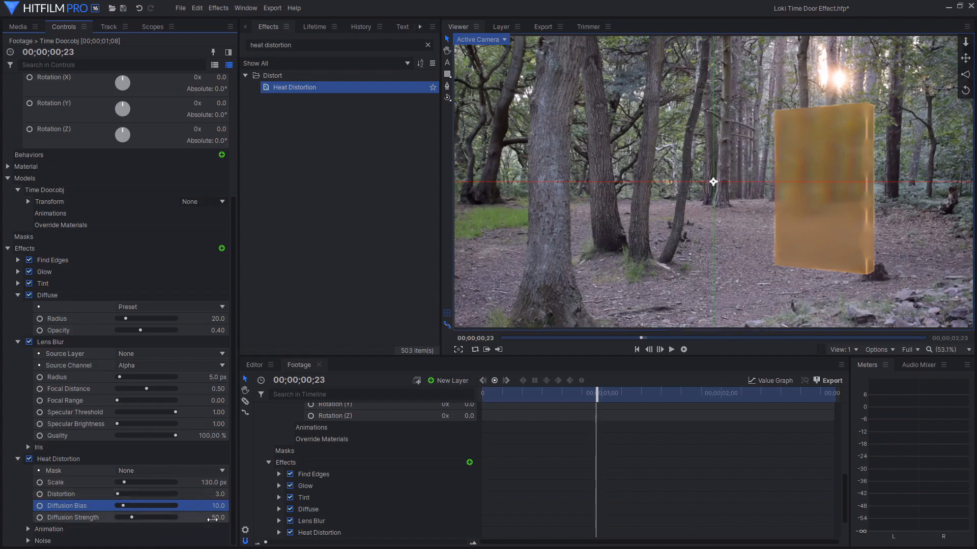
{"action": "left_click", "coordinate": [212, 518]}
{"action": "type", "text": "10"}
{"action": "key", "text": "Return"}
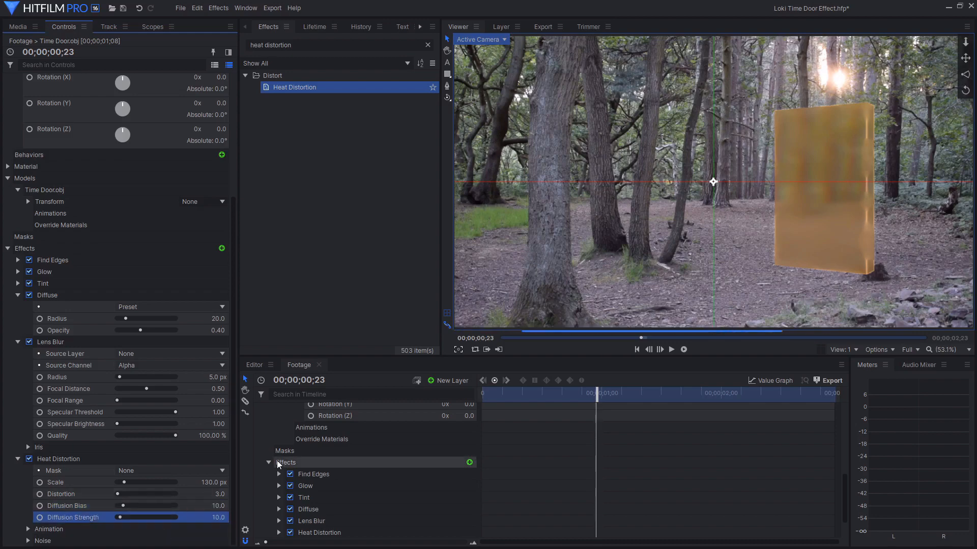
Collapse the Diffuse, Lens Blur and Heat Distortion settings on the door model
{"action": "left_click", "coordinate": [17, 295]}
{"action": "left_click", "coordinate": [20, 353]}
{"action": "left_click", "coordinate": [17, 342]}
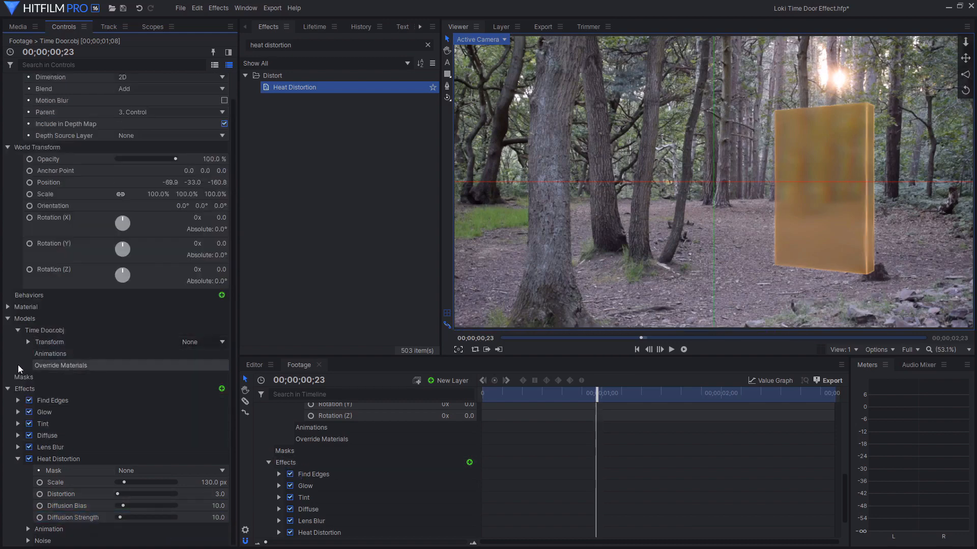
{"action": "left_click", "coordinate": [19, 459]}
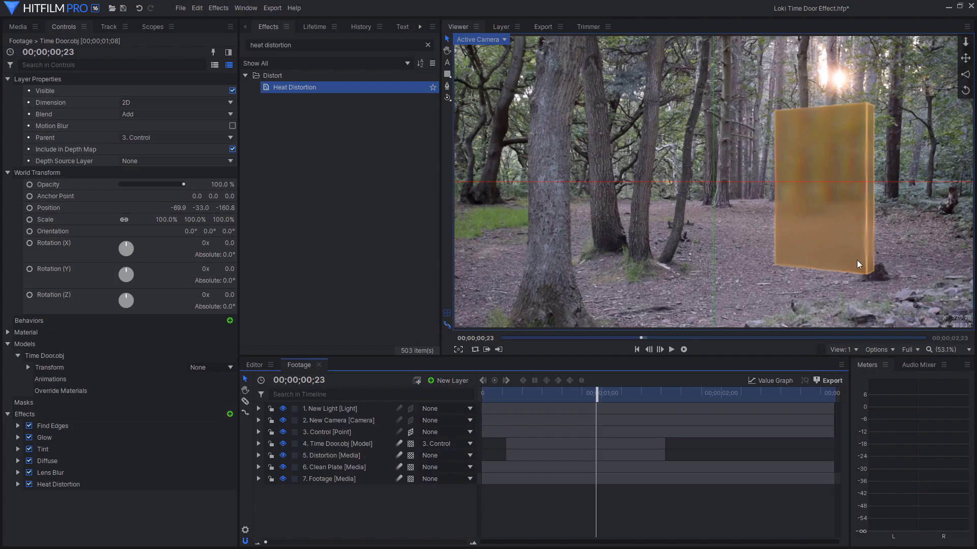
Create a black 1920 × 1080 plane named Fractal Plane and place it directly below the Time Door.obj layer
{"action": "left_click", "coordinate": [18, 27]}
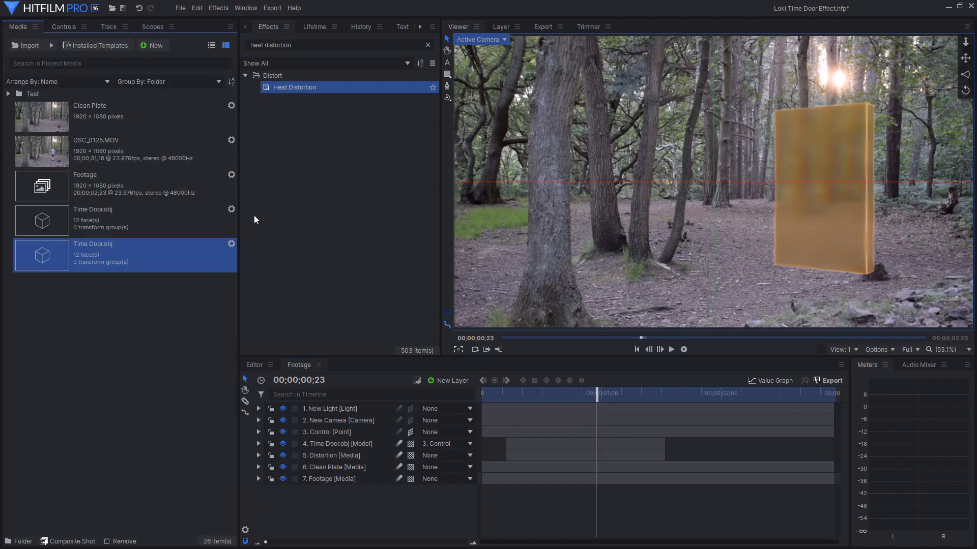
{"action": "left_click", "coordinate": [450, 383]}
{"action": "left_click", "coordinate": [442, 392]}
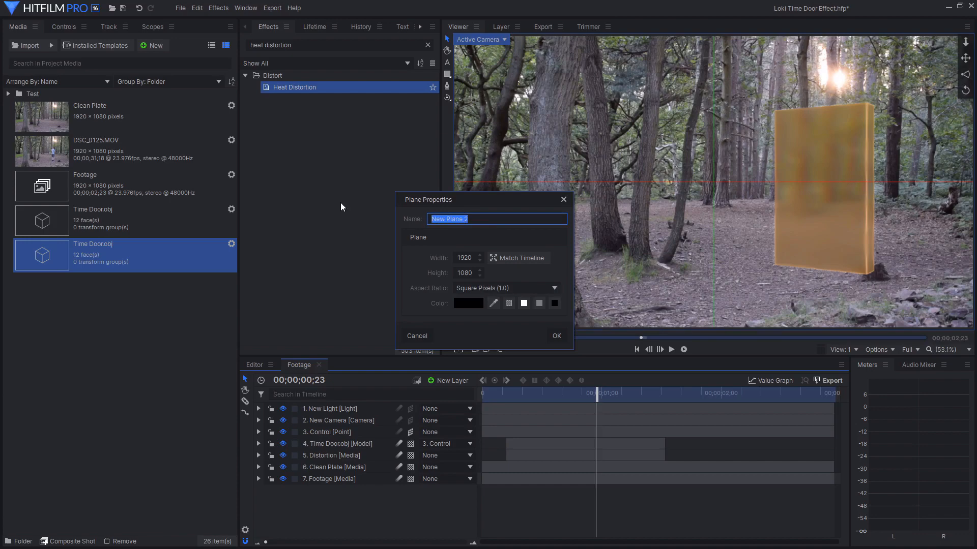
{"action": "type", "text": "Fractal Plane"}
{"action": "key", "text": "Return"}
{"action": "left_click_drag", "start_coordinate": [341, 411], "coordinate": [345, 459]}
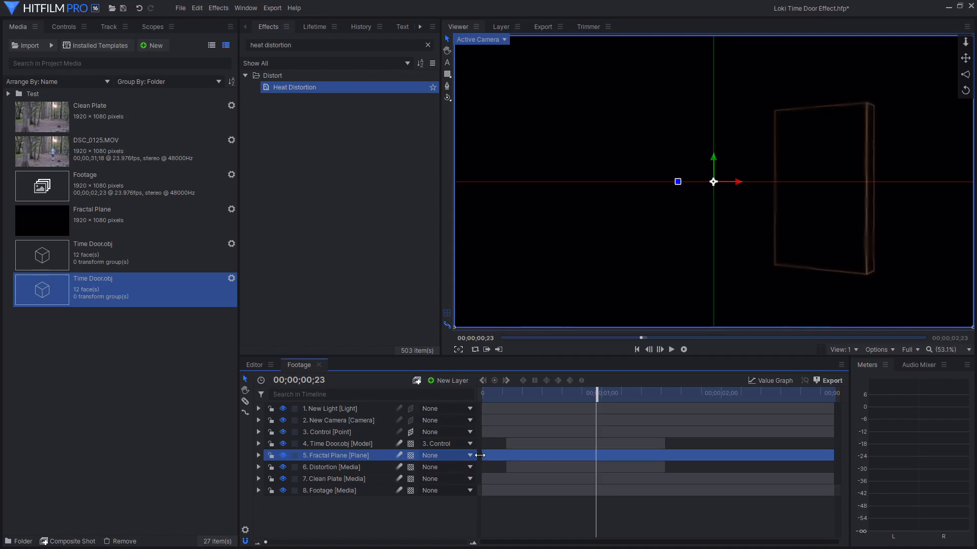
Trim the start and end of the Fractal Plane layer to match the Time Door.obj layer's duration
{"action": "left_click_drag", "start_coordinate": [480, 455], "coordinate": [506, 454]}
{"action": "left_click_drag", "start_coordinate": [833, 455], "coordinate": [666, 447]}
{"action": "left_click", "coordinate": [340, 463]}
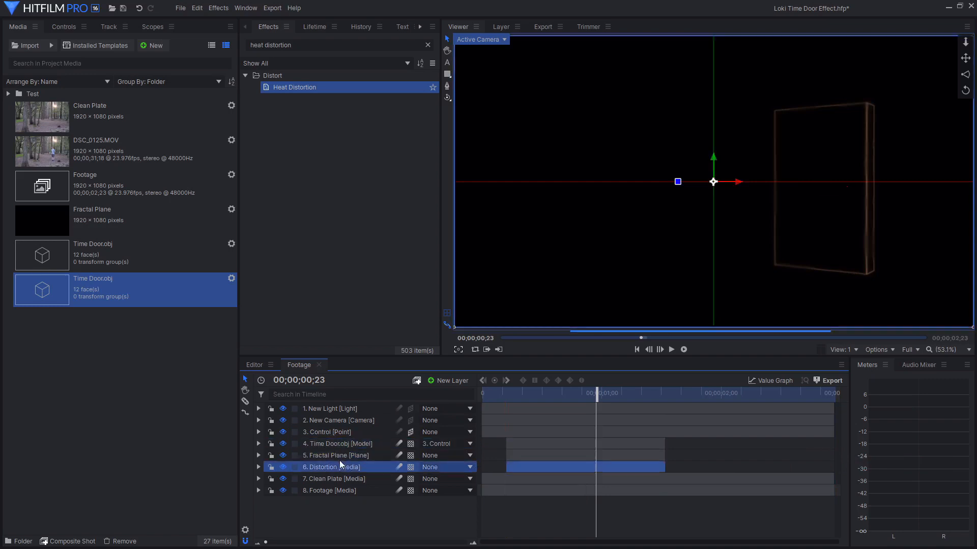
{"action": "left_click", "coordinate": [355, 454]}
At 00;00;00;12, add the Set Matte effect to the Fractal Plane with Time Door.obj as its source layer
{"action": "left_click", "coordinate": [536, 394]}
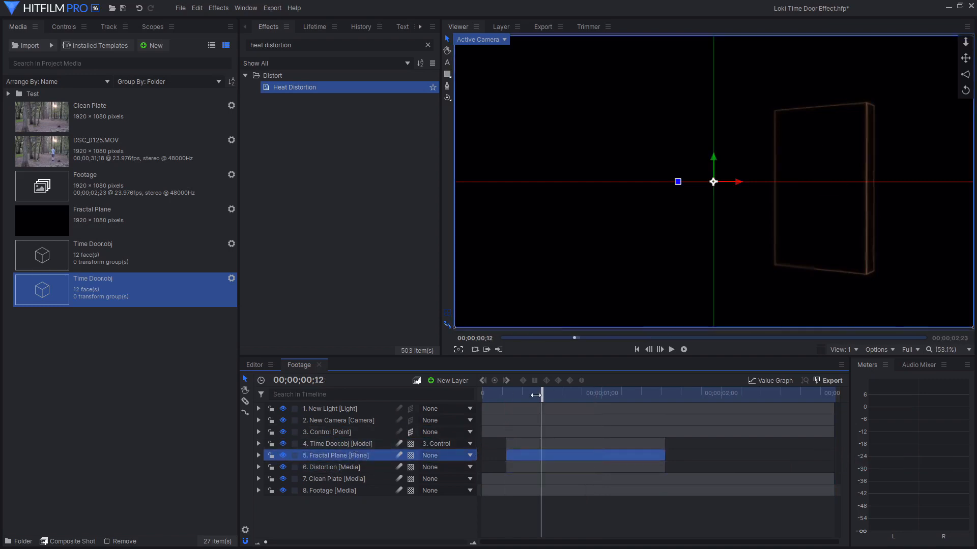
{"action": "left_click", "coordinate": [318, 43]}
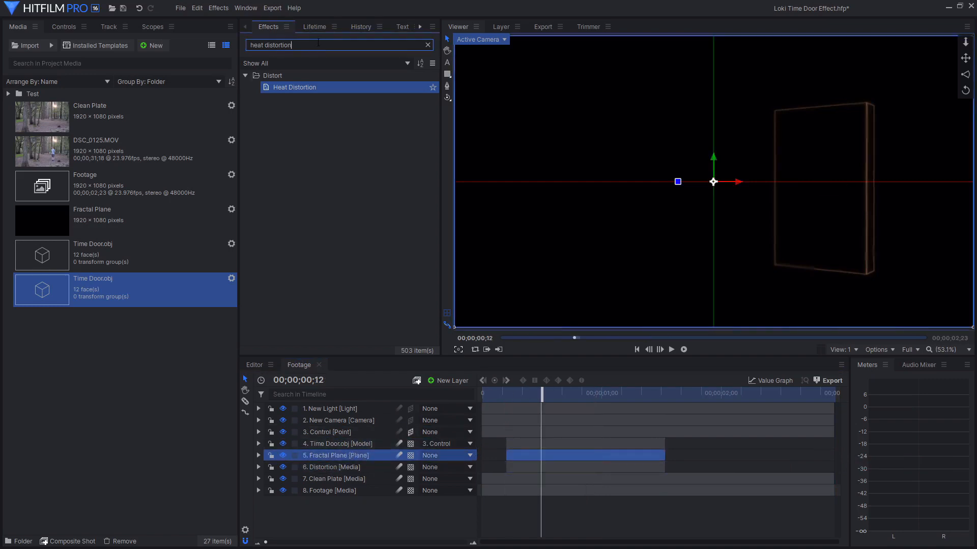
{"action": "left_click_drag", "start_coordinate": [318, 43], "coordinate": [229, 46]}
{"action": "type", "text": "set matte"}
{"action": "left_click_drag", "start_coordinate": [327, 100], "coordinate": [371, 456]}
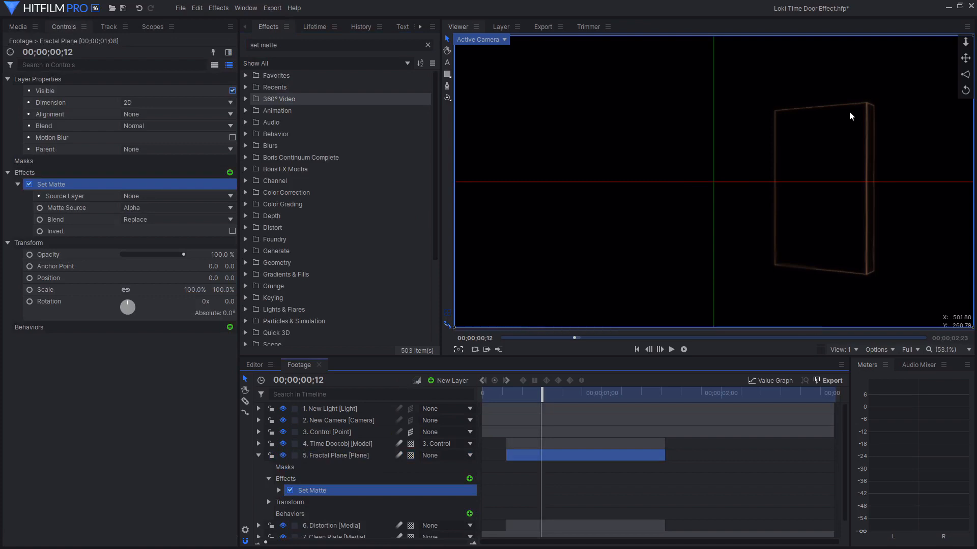
{"action": "left_click", "coordinate": [154, 196]}
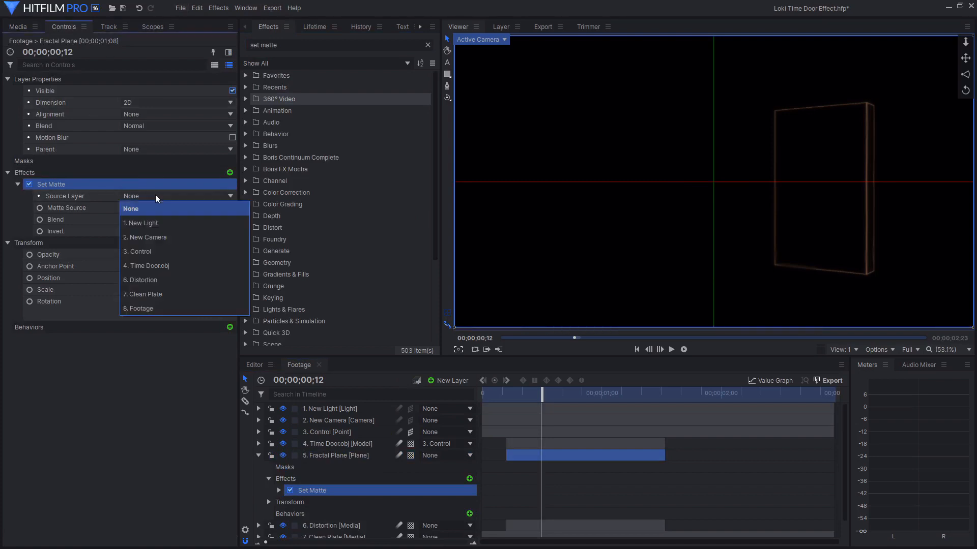
{"action": "left_click", "coordinate": [151, 264]}
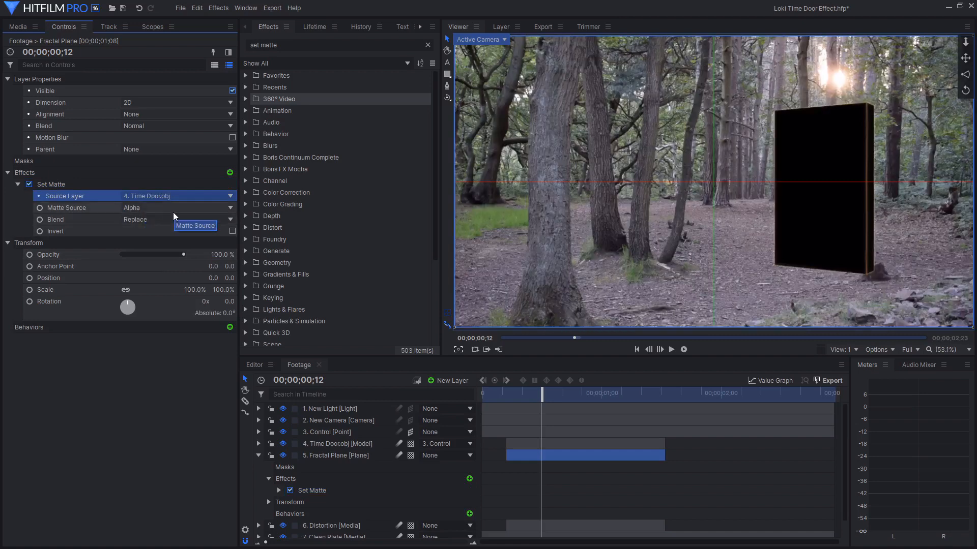
Find the Inner Glow effect and add it after Set Matte on the Fractal Plane
{"action": "left_click_drag", "start_coordinate": [299, 45], "coordinate": [177, 31]}
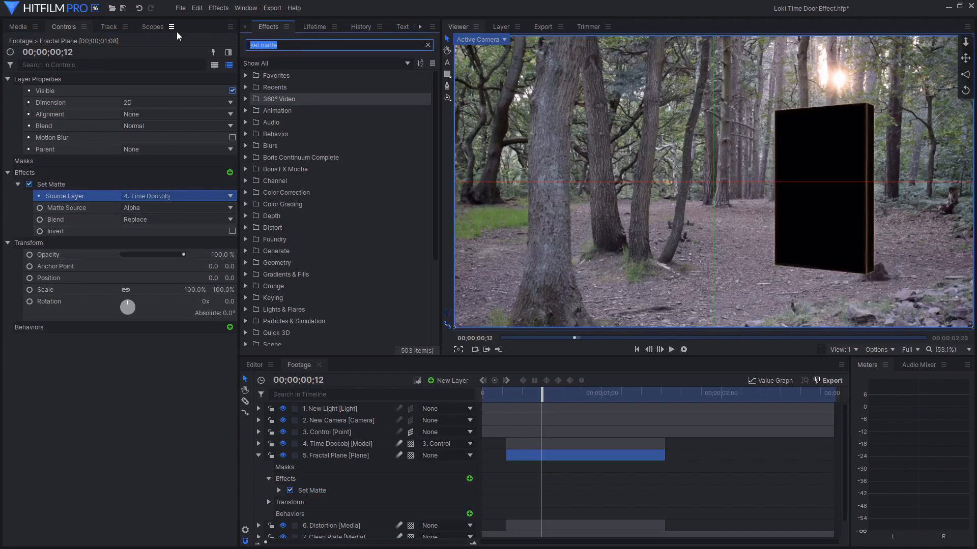
{"action": "key", "text": "BackSpace"}
{"action": "type", "text": "inner"}
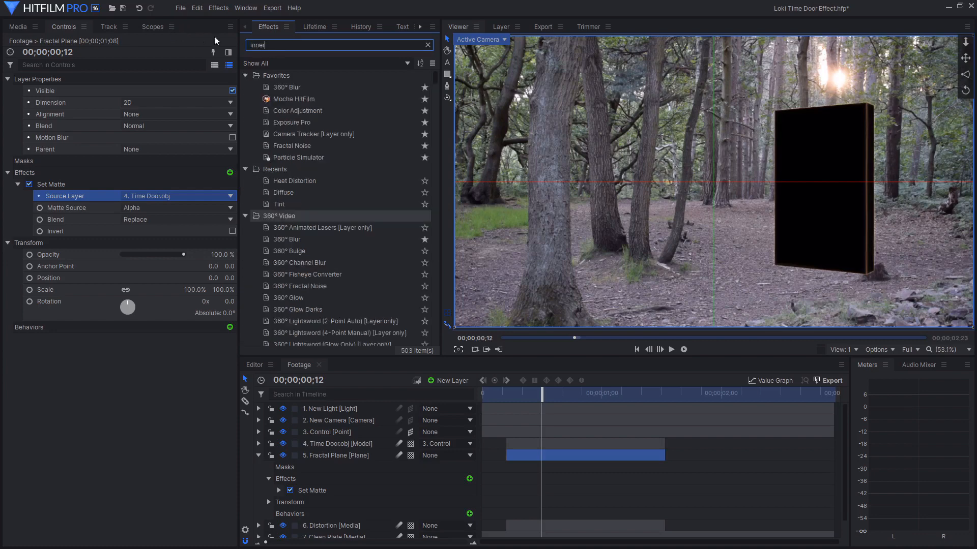
{"action": "left_click_drag", "start_coordinate": [333, 457], "coordinate": [333, 457]}
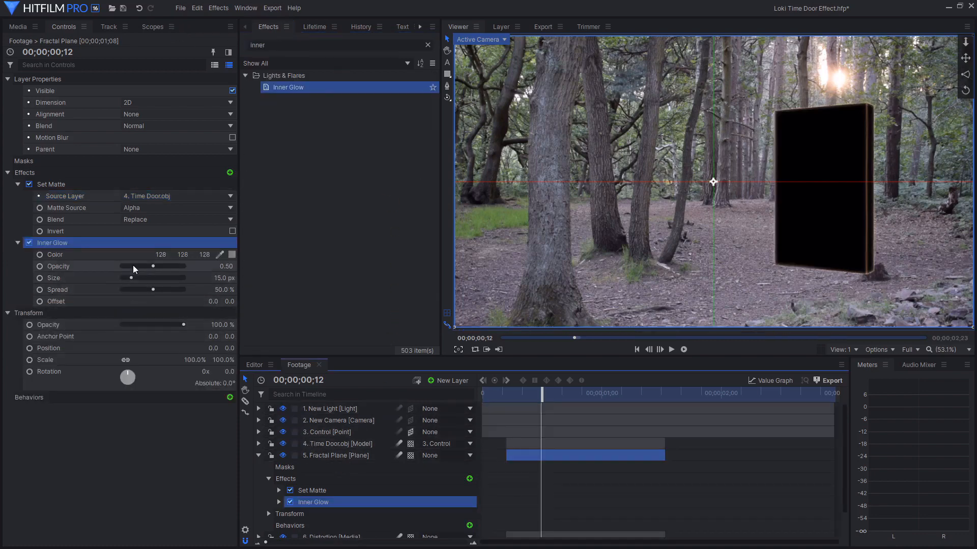
Set the Inner Glow colour to RGB 165, 126, 86
{"action": "left_click", "coordinate": [101, 253]}
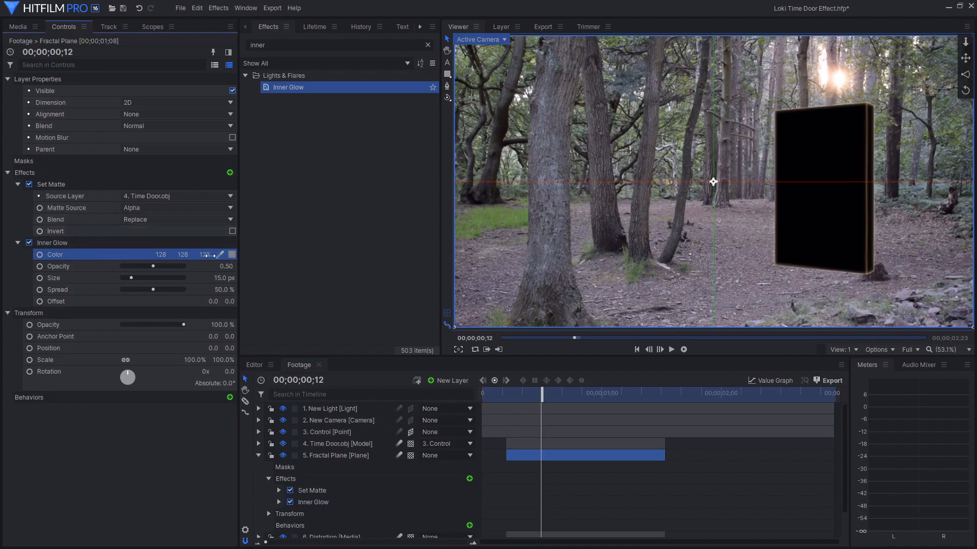
{"action": "left_click", "coordinate": [160, 255]}
{"action": "key", "text": "BackSpace"}
{"action": "type", "text": "165"}
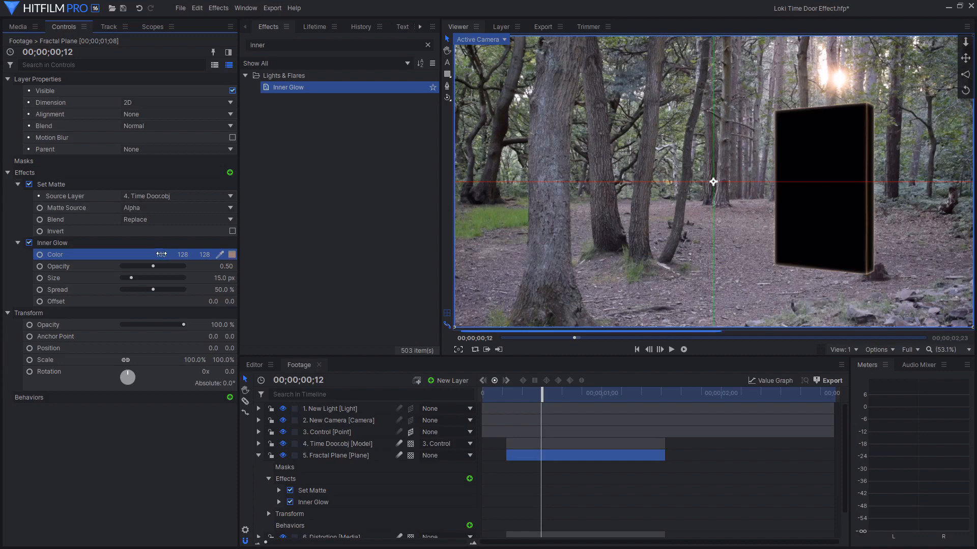
{"action": "key", "text": "Tab"}
{"action": "type", "text": "126"}
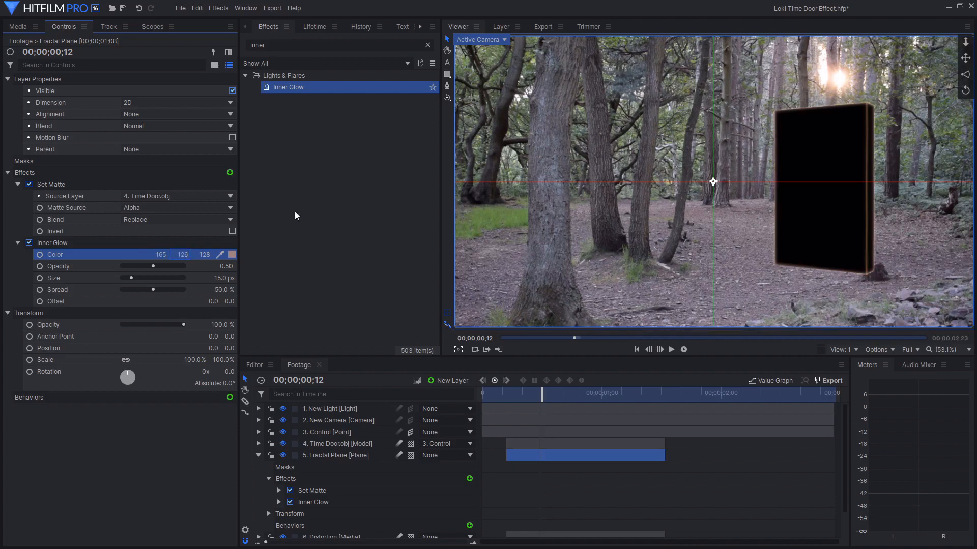
{"action": "key", "text": "Return"}
{"action": "left_click_drag", "start_coordinate": [199, 254], "coordinate": [178, 255]}
Set the Inner Glow's Opacity to 0.6 and its Size to 100 px
{"action": "left_click", "coordinate": [73, 269]}
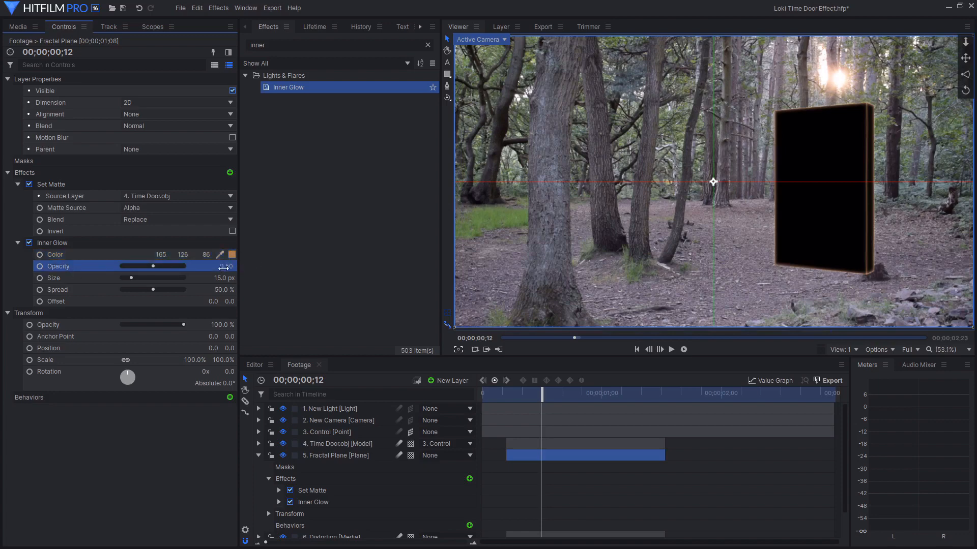
{"action": "left_click", "coordinate": [223, 268]}
{"action": "type", "text": "0.6"}
{"action": "key", "text": "Return"}
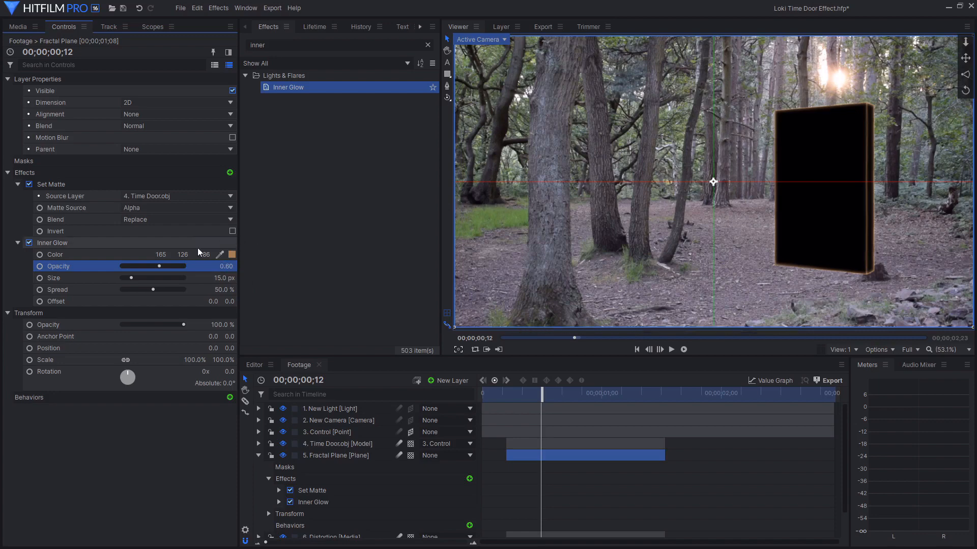
{"action": "left_click", "coordinate": [224, 278]}
{"action": "type", "text": "100"}
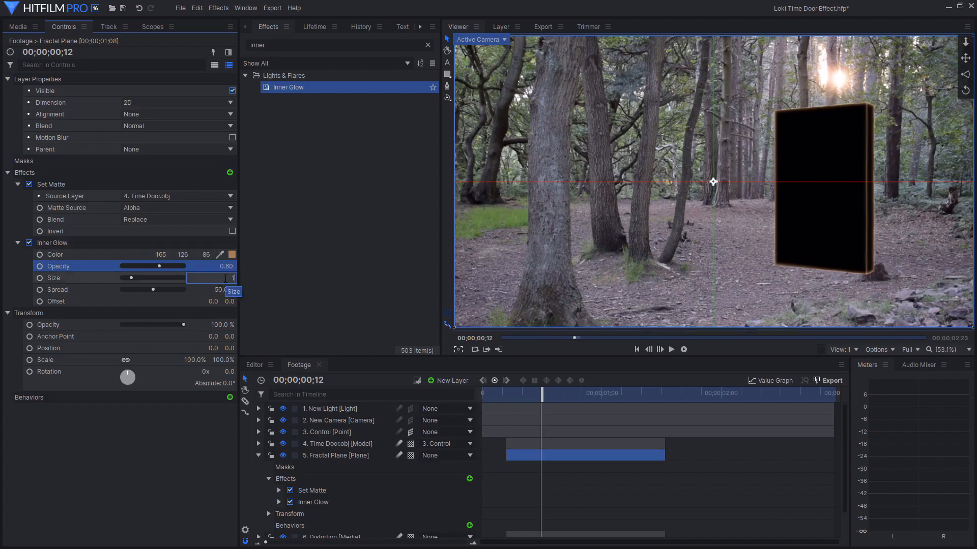
{"action": "key", "text": "Return"}
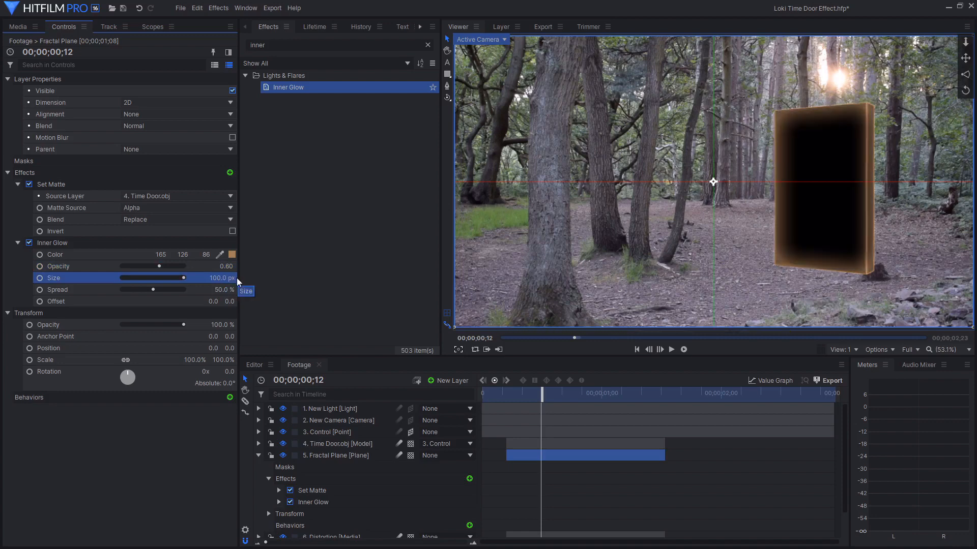
Set the Inner Glow's Spread to 58% and collapse the Set Matte settings
{"action": "left_click", "coordinate": [223, 290]}
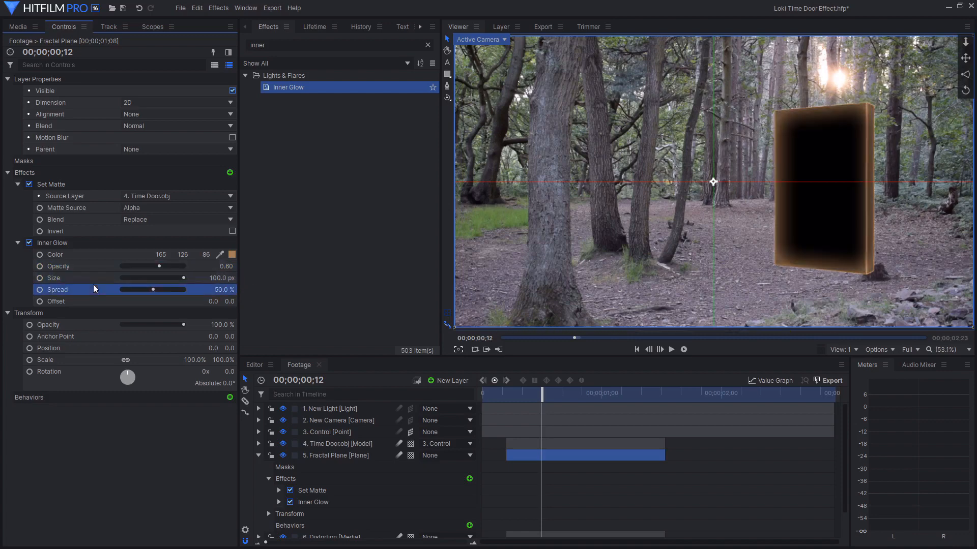
{"action": "left_click", "coordinate": [223, 289]}
{"action": "type", "text": "58"}
{"action": "key", "text": "Return"}
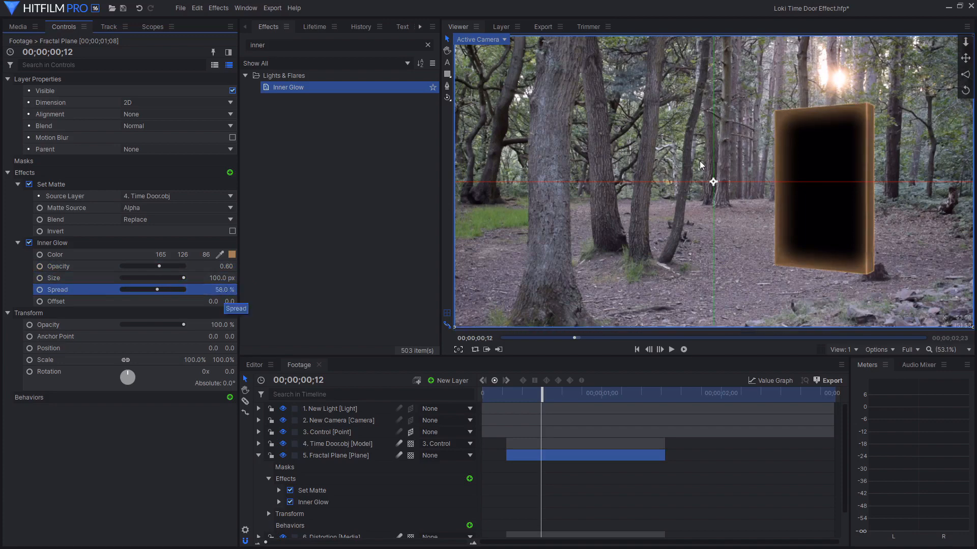
{"action": "left_click", "coordinate": [18, 184]}
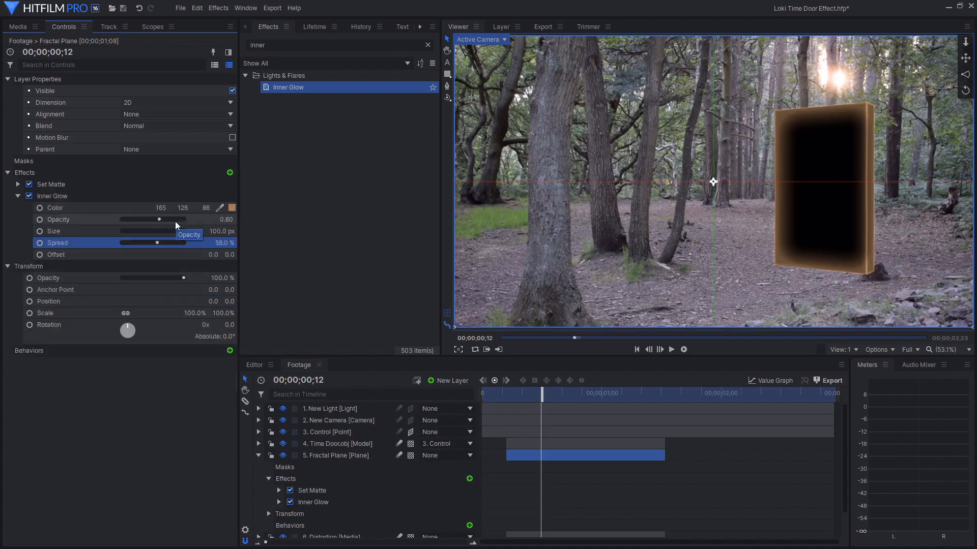
Add the Fractal Noise effect after Inner Glow on the Fractal Plane and set its Blend to Hardlight
{"action": "double_click", "coordinate": [258, 45]}
{"action": "type", "text": "fractal"}
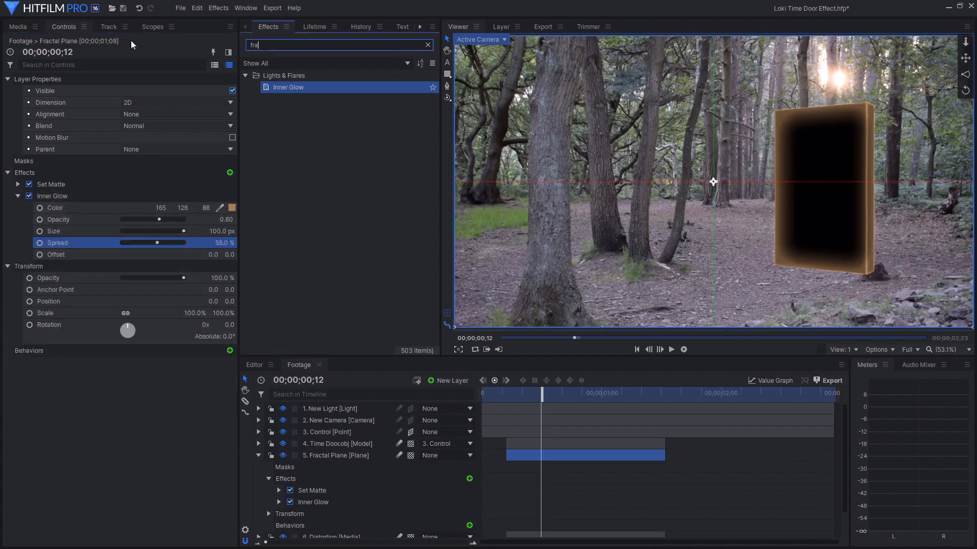
{"action": "left_click_drag", "start_coordinate": [310, 159], "coordinate": [102, 405]}
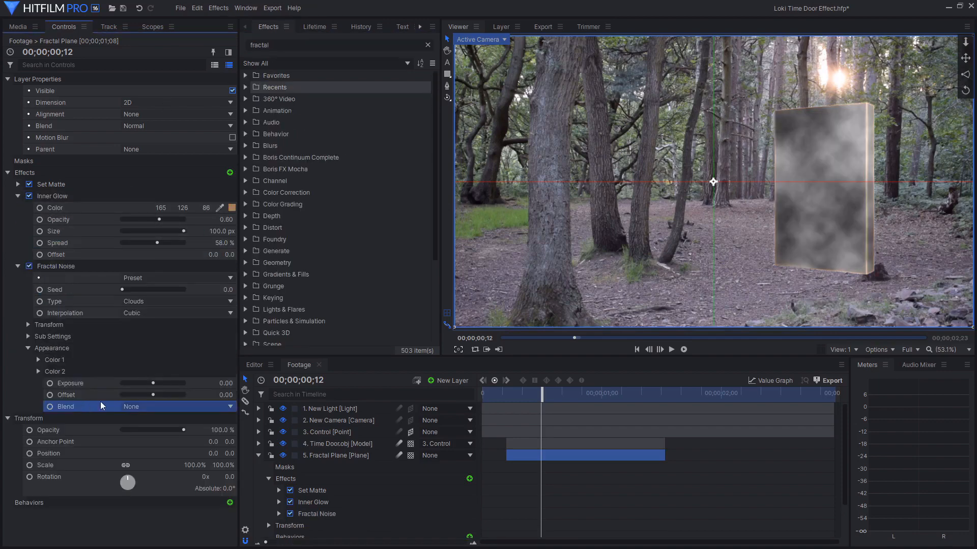
{"action": "left_click", "coordinate": [132, 406]}
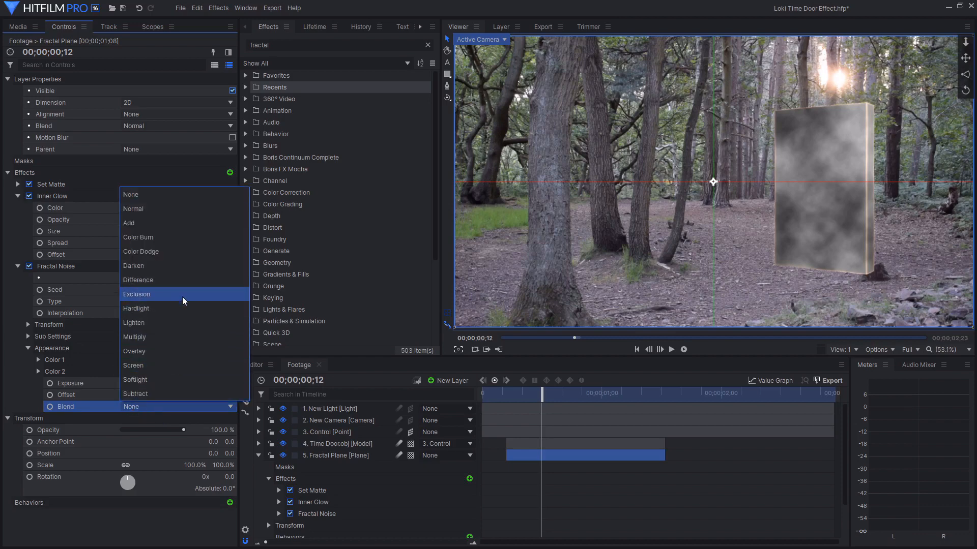
{"action": "left_click", "coordinate": [153, 308]}
Stretch the Fractal Noise into vertical streaks by setting its X Axis Scale to 8%
{"action": "left_click", "coordinate": [29, 324]}
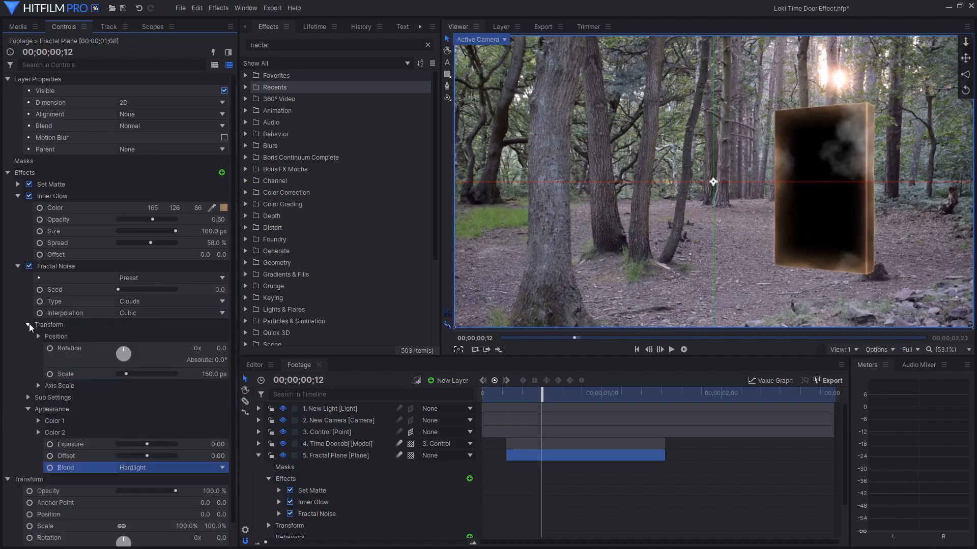
{"action": "left_click", "coordinate": [37, 386]}
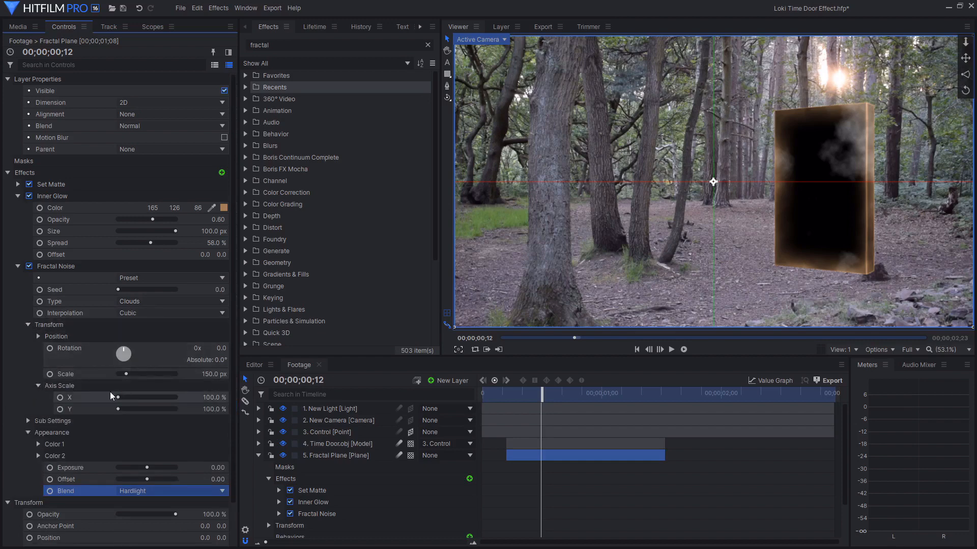
{"action": "left_click", "coordinate": [164, 401]}
{"action": "left_click_drag", "start_coordinate": [215, 397], "coordinate": [164, 398]}
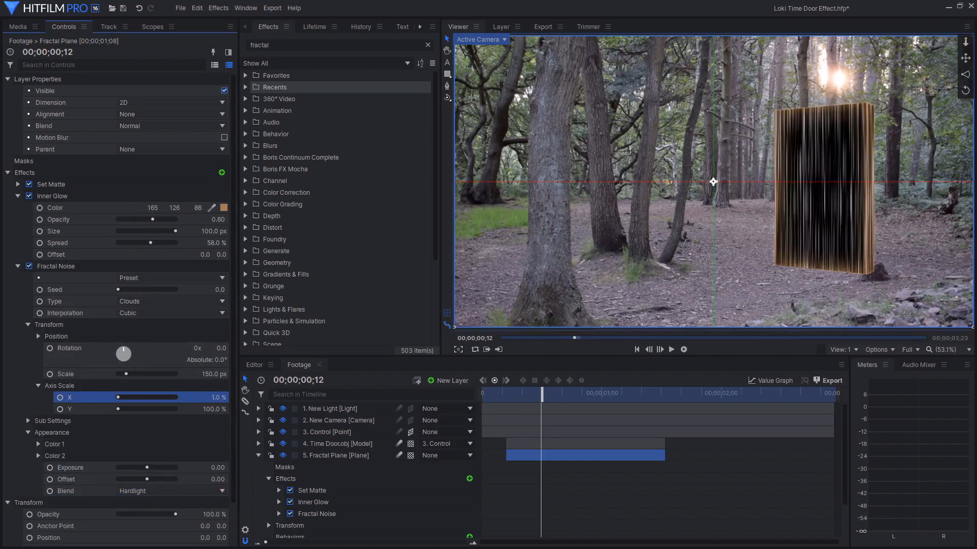
{"action": "left_click", "coordinate": [221, 398]}
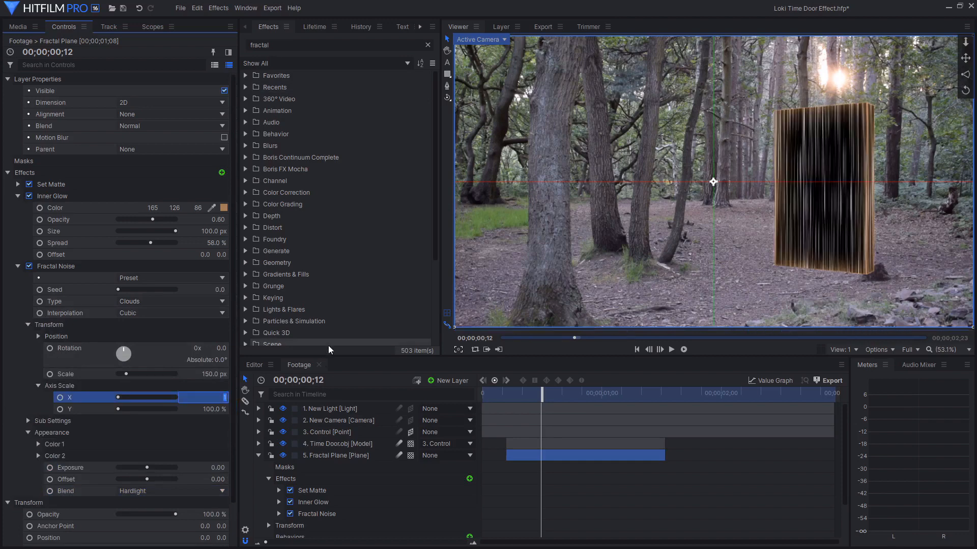
{"action": "type", "text": "8"}
{"action": "key", "text": "Return"}
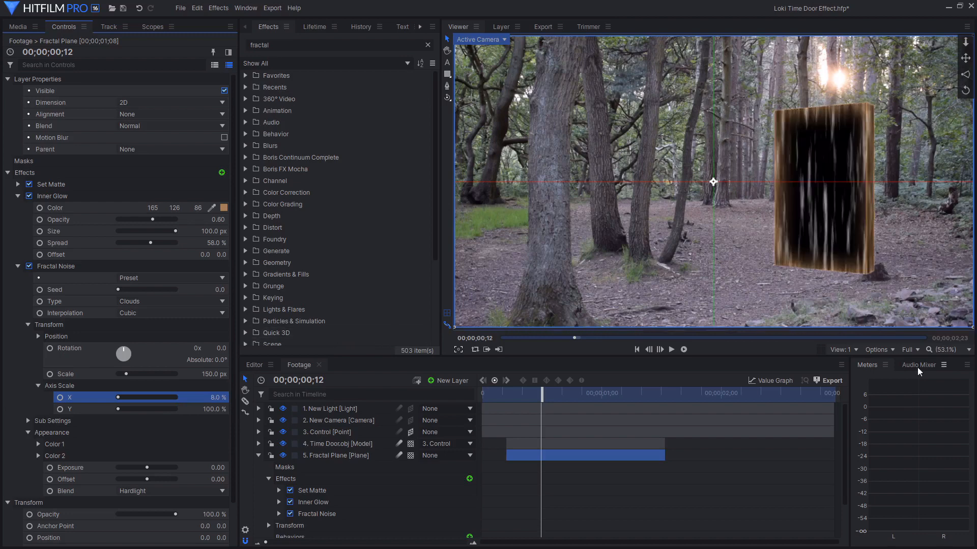
Set Color 2 of the Fractal Noise to RGB 235, 194, 164
{"action": "left_click", "coordinate": [38, 386]}
{"action": "left_click", "coordinate": [39, 433]}
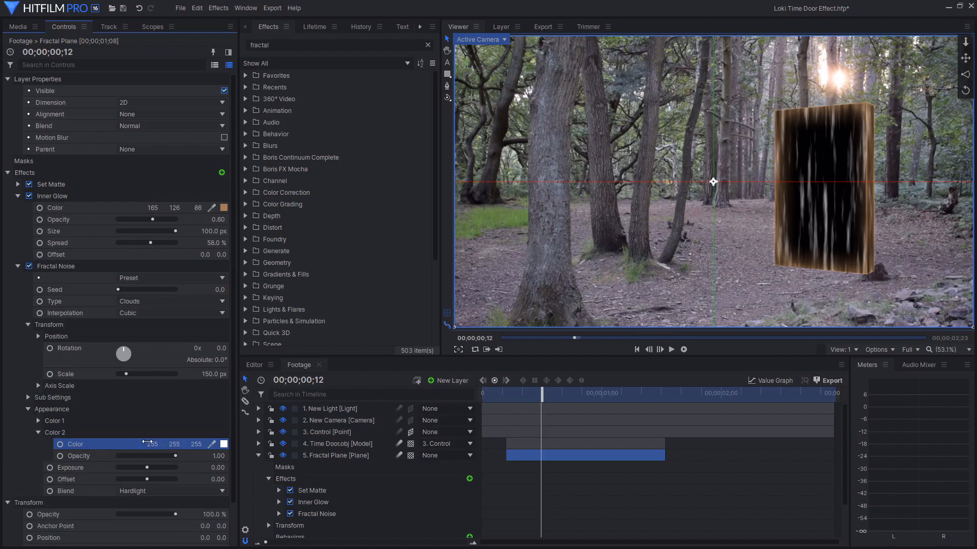
{"action": "left_click", "coordinate": [147, 442]}
{"action": "type", "text": "2"}
{"action": "key", "text": "Tab"}
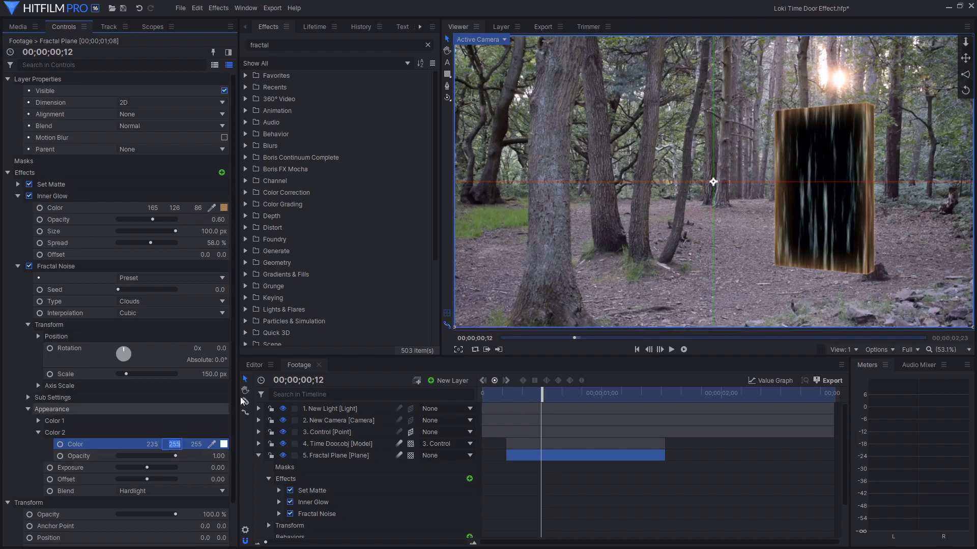
{"action": "type", "text": "194"}
{"action": "key", "text": "Tab"}
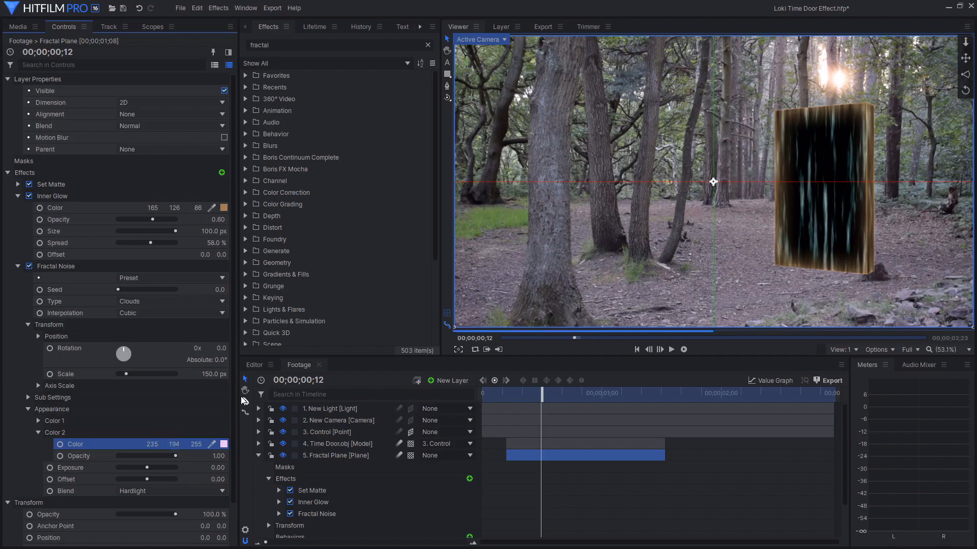
{"action": "type", "text": "164"}
{"action": "key", "text": "Return"}
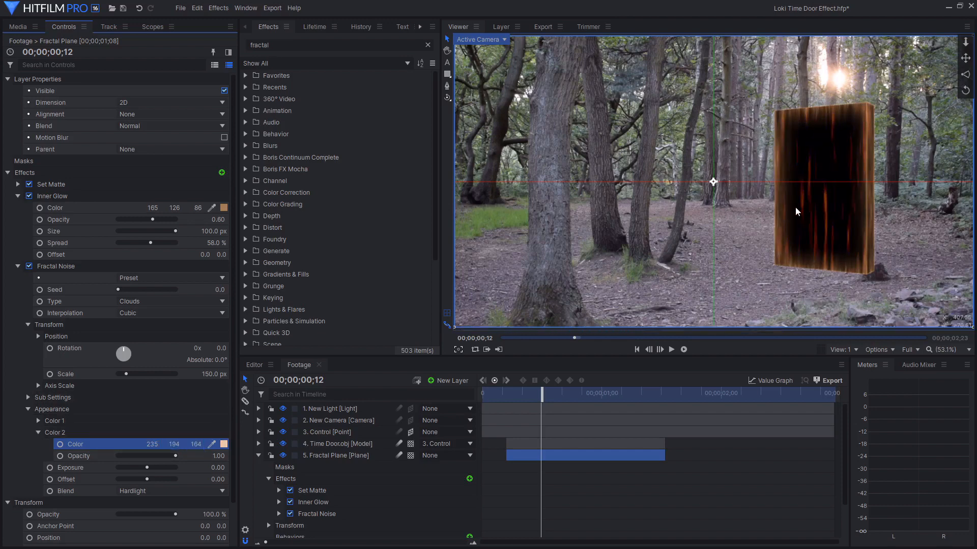
Set the Fractal Noise's Exposure to -5 and Offset to about 0.42, collapse Appearance, and inspect the door up close
{"action": "left_click", "coordinate": [208, 469]}
{"action": "left_click_drag", "start_coordinate": [208, 469], "coordinate": [286, 426]}
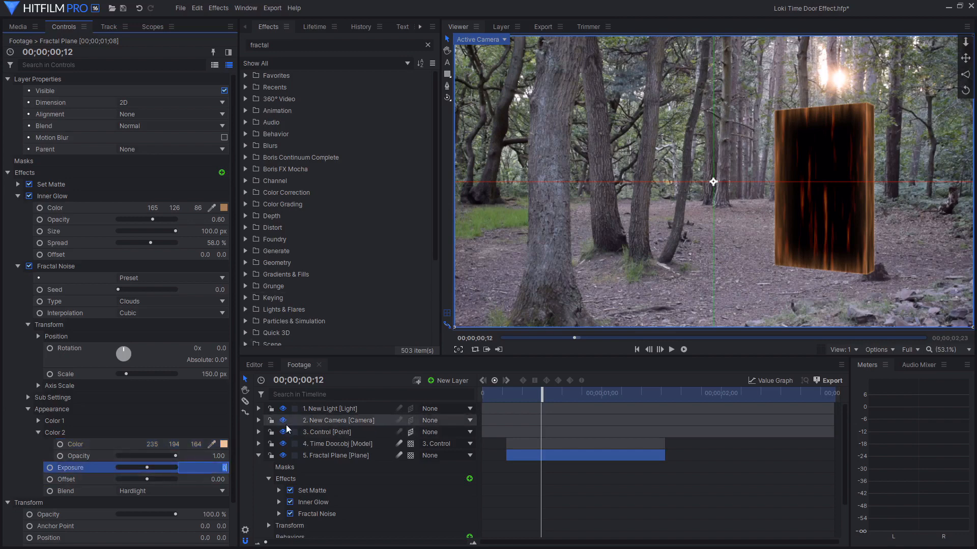
{"action": "left_click_drag", "start_coordinate": [216, 479], "coordinate": [209, 493]}
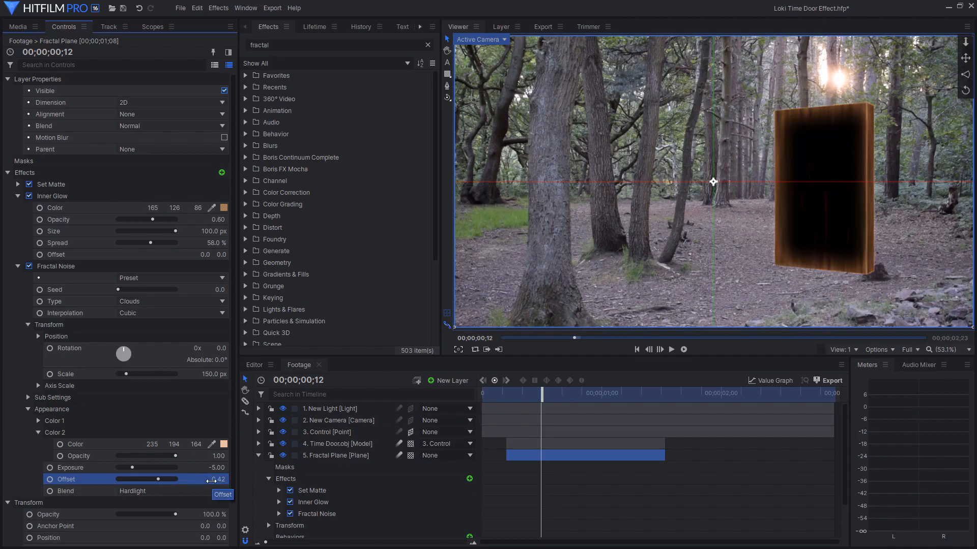
{"action": "left_click", "coordinate": [28, 409]}
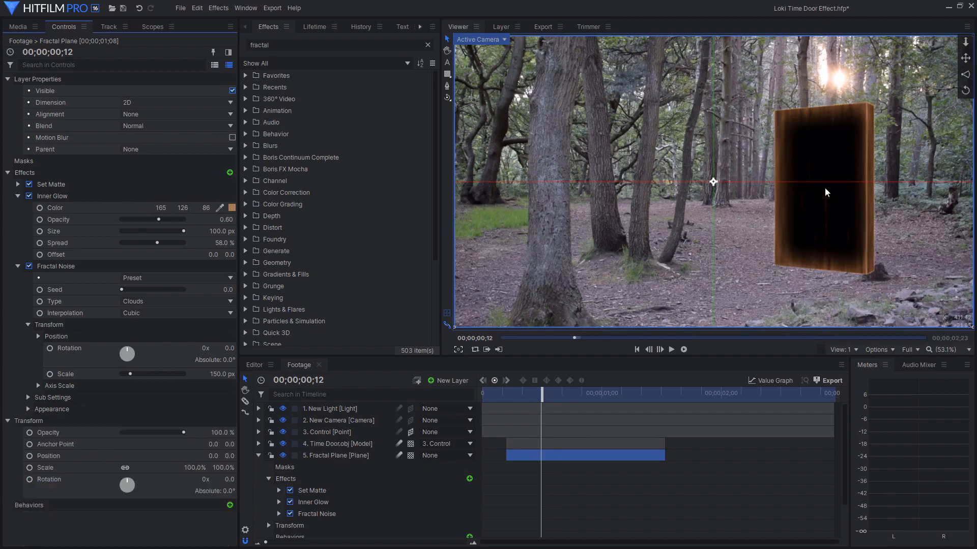
{"action": "scroll", "coordinate": [824, 192], "scroll_direction": "up", "scroll_amount": 3}
{"action": "left_click", "coordinate": [968, 349]}
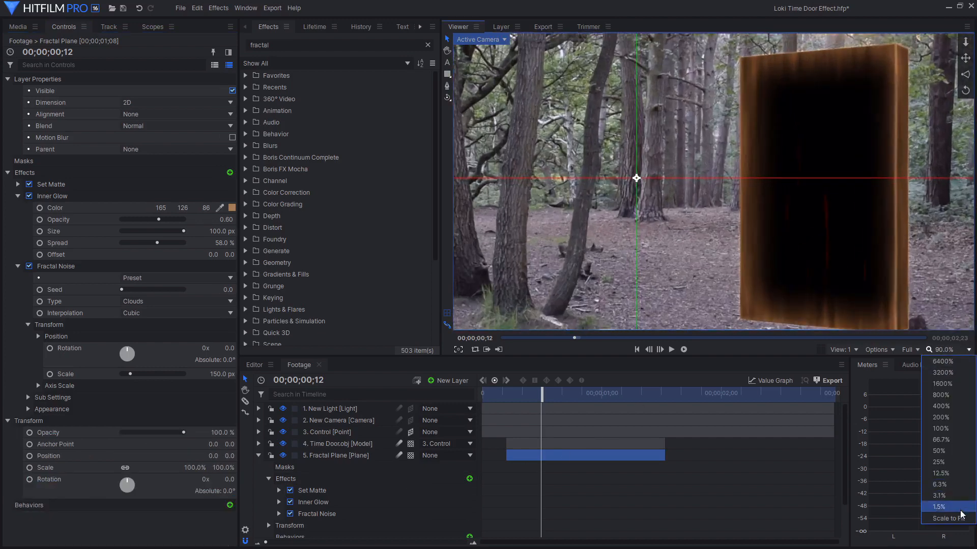
{"action": "left_click", "coordinate": [946, 511]}
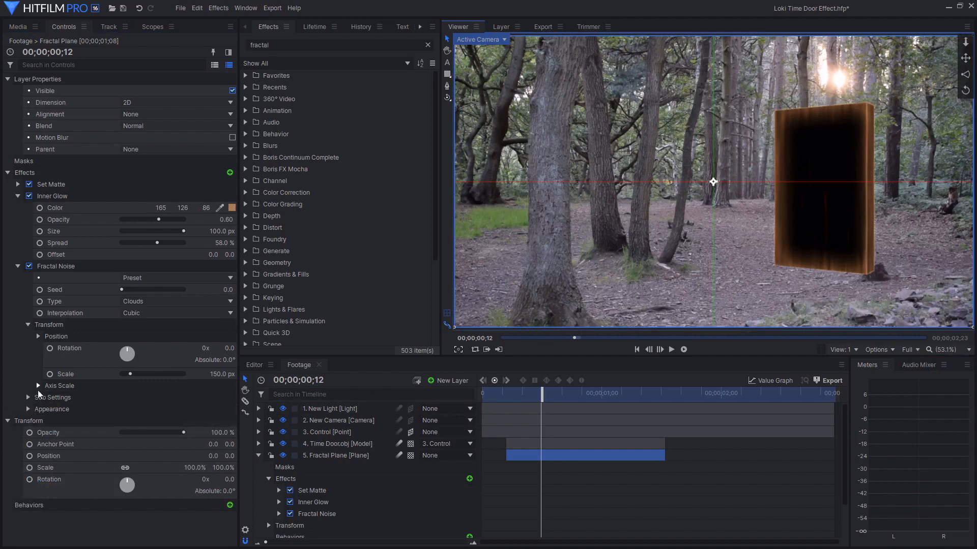
Keyframe the Fractal Noise Seed from 0 at 00;00;00;05 to 3 at 00;00;01;13, and preview the door at 00;00;00;23
{"action": "left_click", "coordinate": [63, 293]}
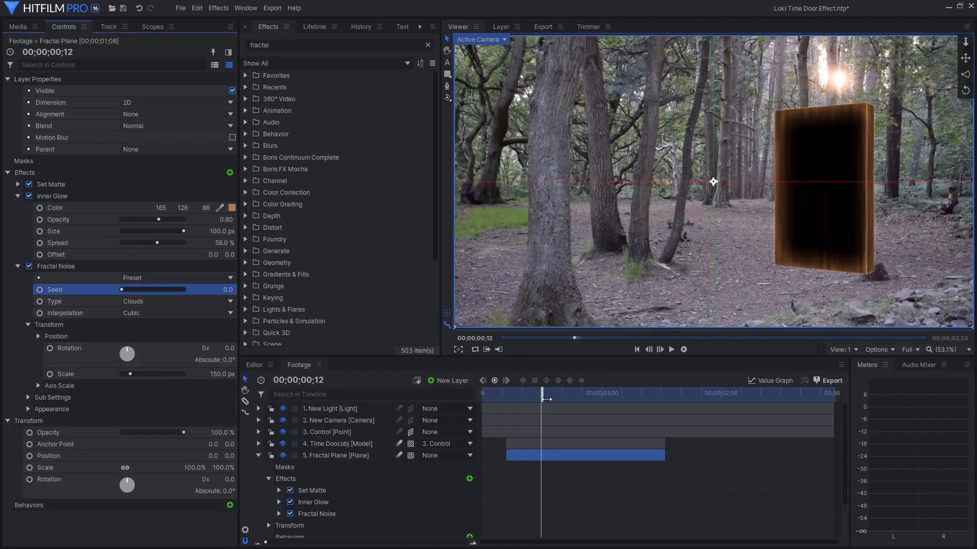
{"action": "left_click_drag", "start_coordinate": [546, 399], "coordinate": [507, 399]}
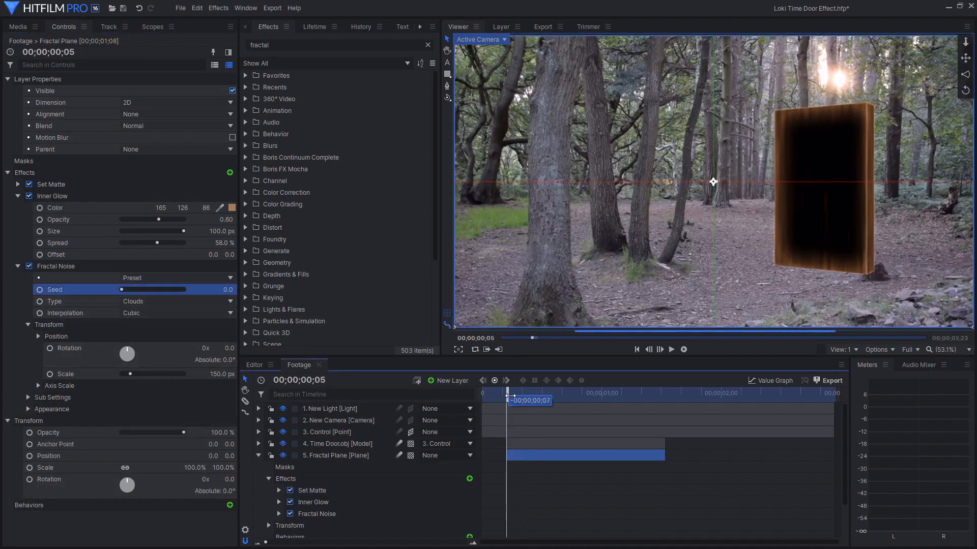
{"action": "left_click", "coordinate": [40, 289]}
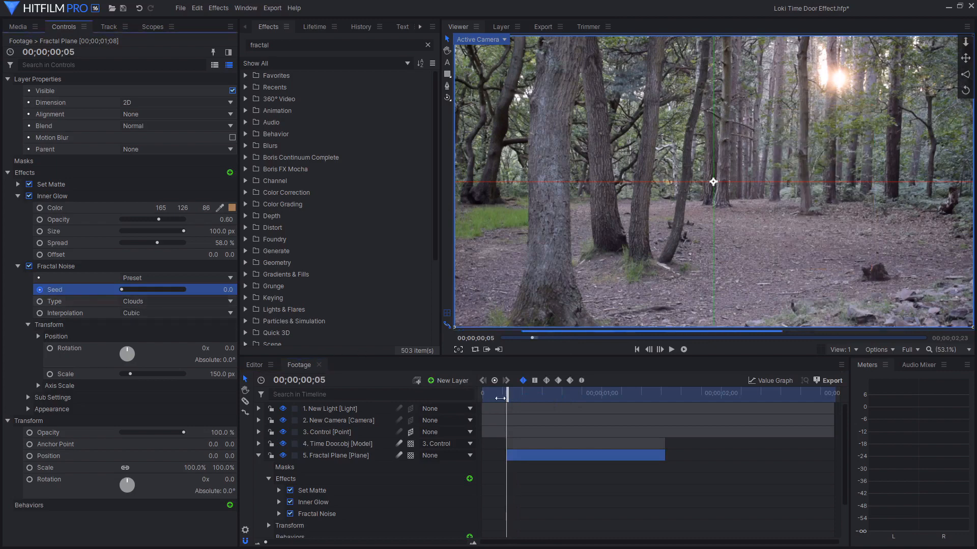
{"action": "left_click_drag", "start_coordinate": [566, 399], "coordinate": [667, 403]}
{"action": "left_click", "coordinate": [228, 289]}
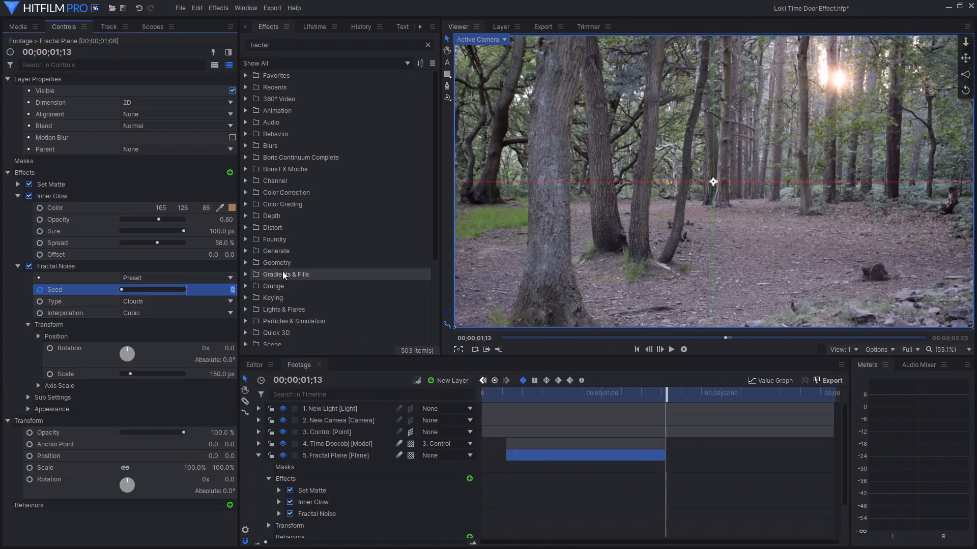
{"action": "key", "text": "Return"}
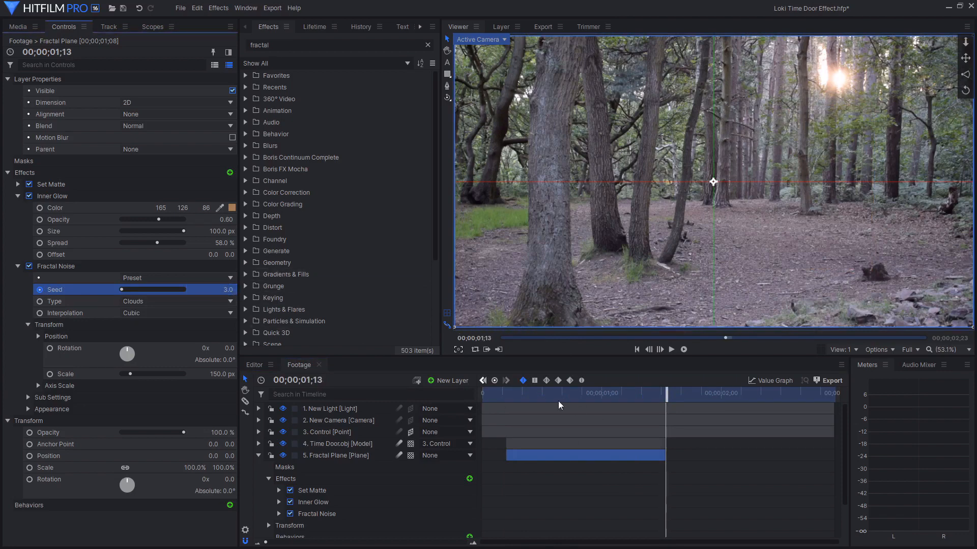
{"action": "left_click_drag", "start_coordinate": [547, 393], "coordinate": [596, 398]}
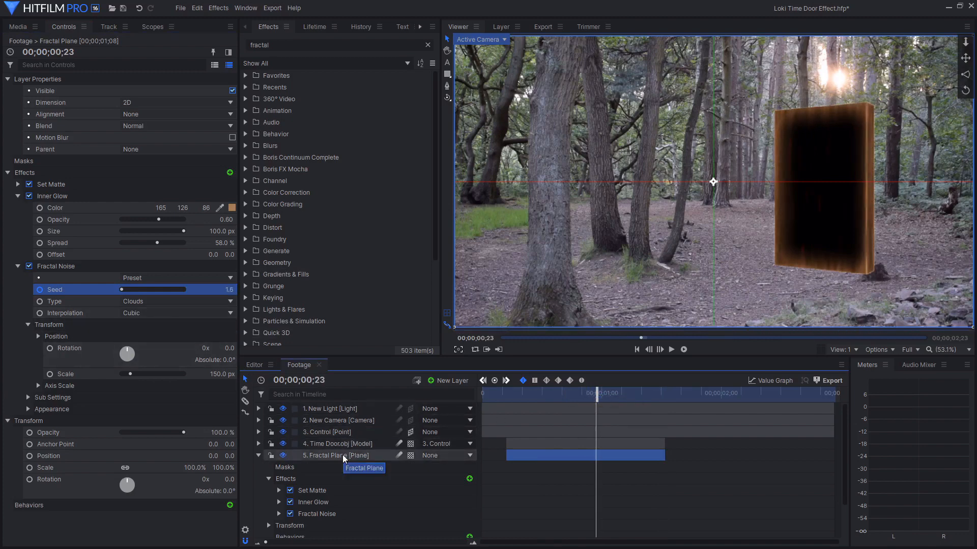
Set the Fractal Plane layer's blend mode to Add
{"action": "left_click", "coordinate": [344, 455]}
{"action": "right_click", "coordinate": [344, 455]}
{"action": "mouse_move", "coordinate": [438, 192]}
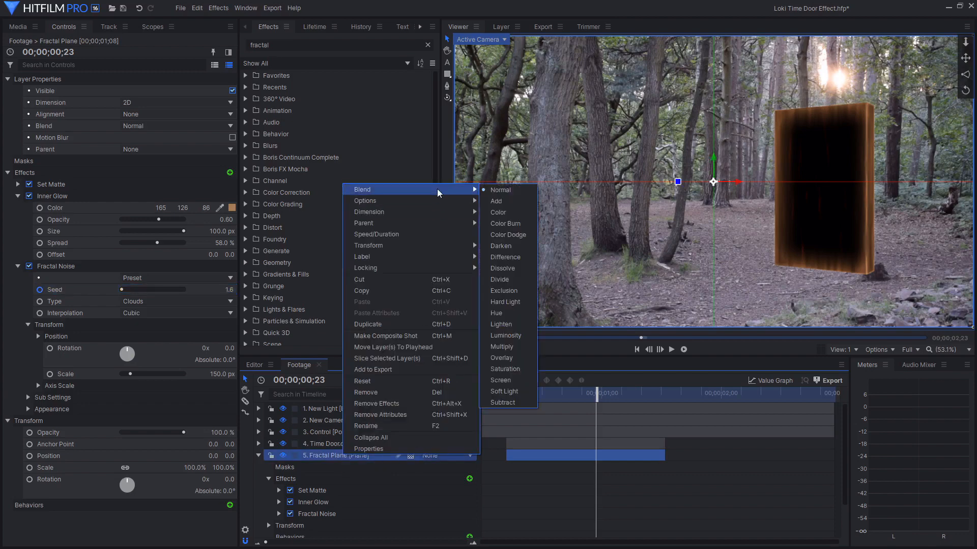
{"action": "left_click", "coordinate": [510, 202]}
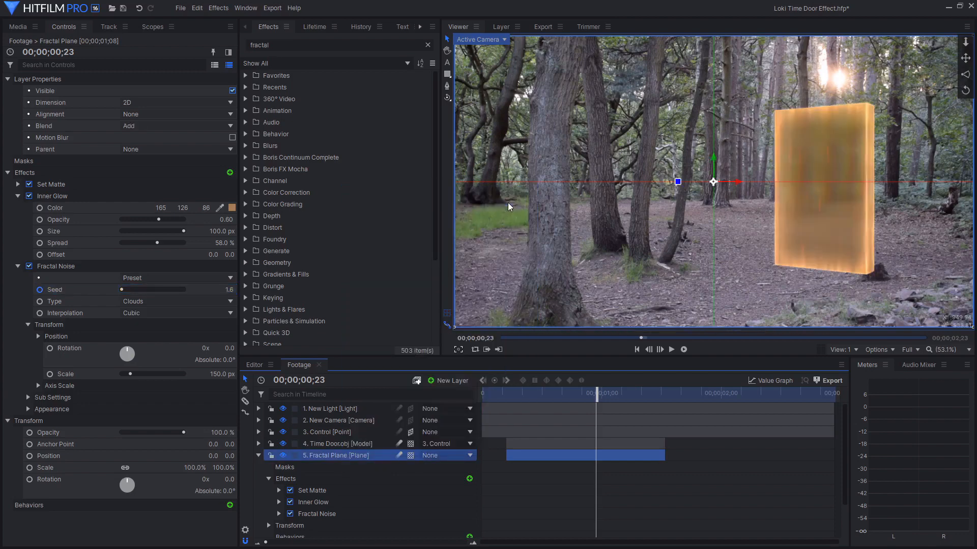
Collapse the Inner Glow and Fractal Noise settings and set the Fractal Plane's layer Opacity to 53%
{"action": "left_click", "coordinate": [18, 196]}
{"action": "left_click", "coordinate": [18, 208]}
{"action": "left_click", "coordinate": [97, 233]}
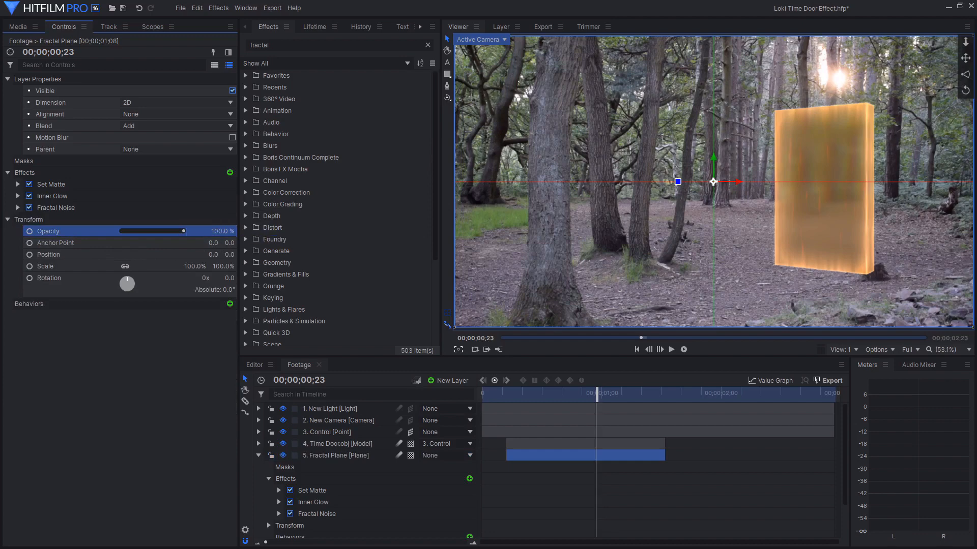
{"action": "left_click", "coordinate": [225, 228]}
{"action": "type", "text": "53"}
{"action": "left_click", "coordinate": [143, 368]}
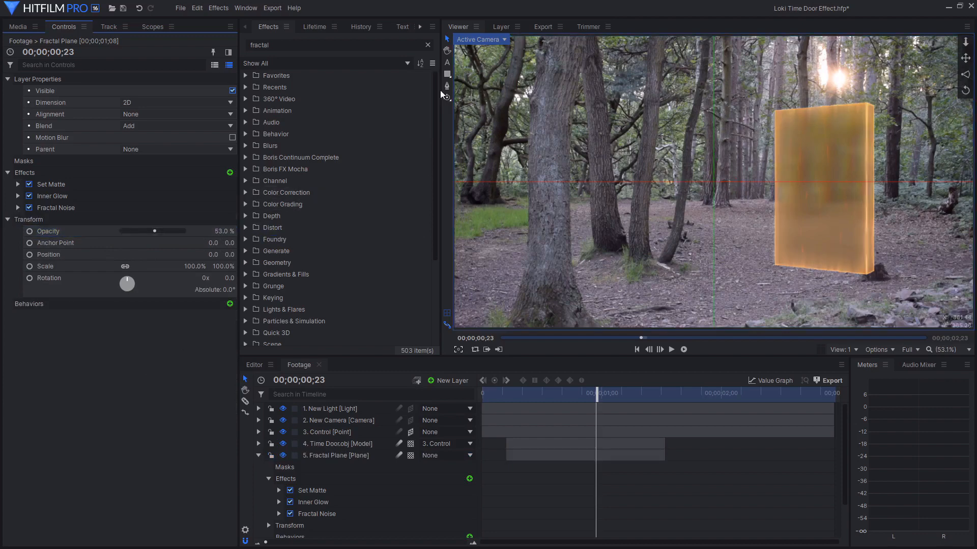
Add a Glow effect to the Fractal Plane with Red 1.36, Green 1.26, Intensity 1.4 and a Radius of about 56 px
{"action": "left_click", "coordinate": [287, 45]}
{"action": "left_click_drag", "start_coordinate": [287, 44], "coordinate": [150, 39]}
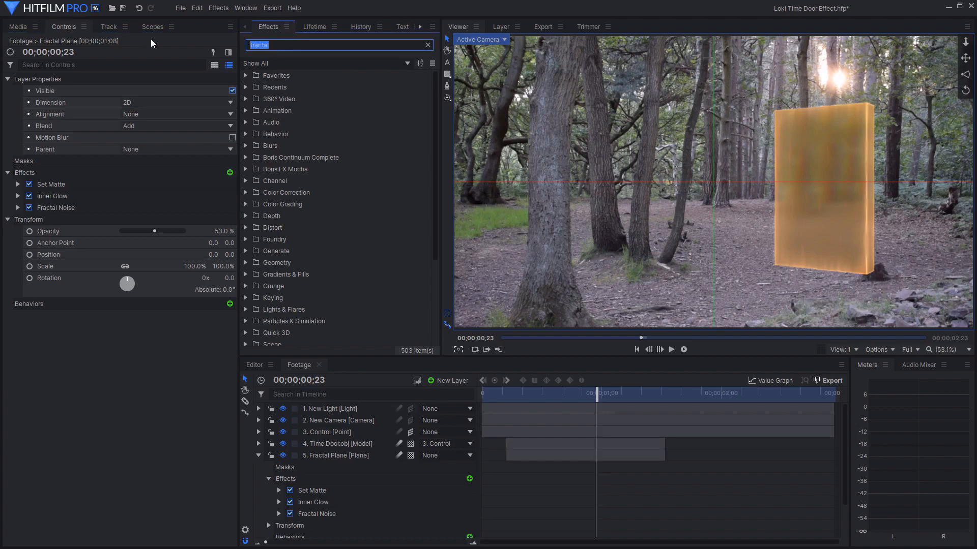
{"action": "type", "text": "glow"}
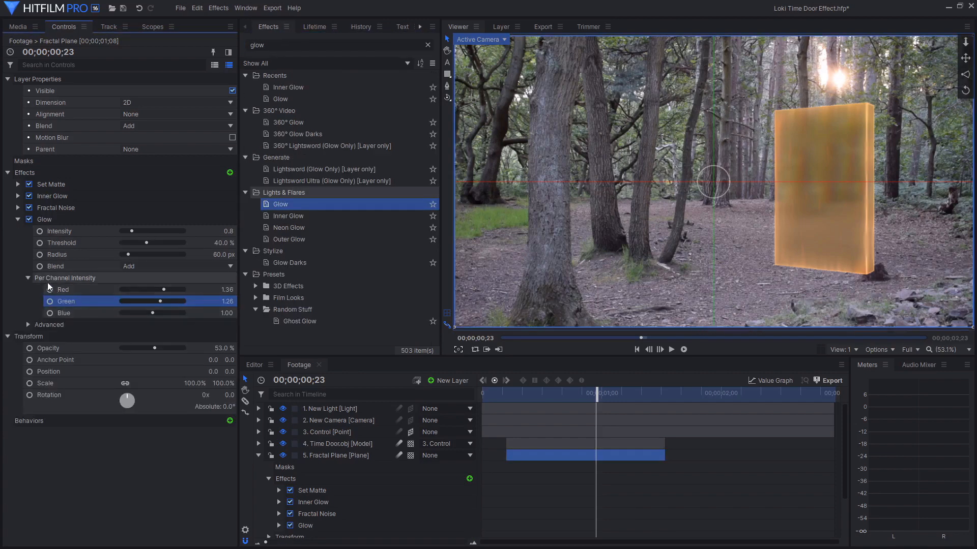
{"action": "left_click", "coordinate": [139, 231]}
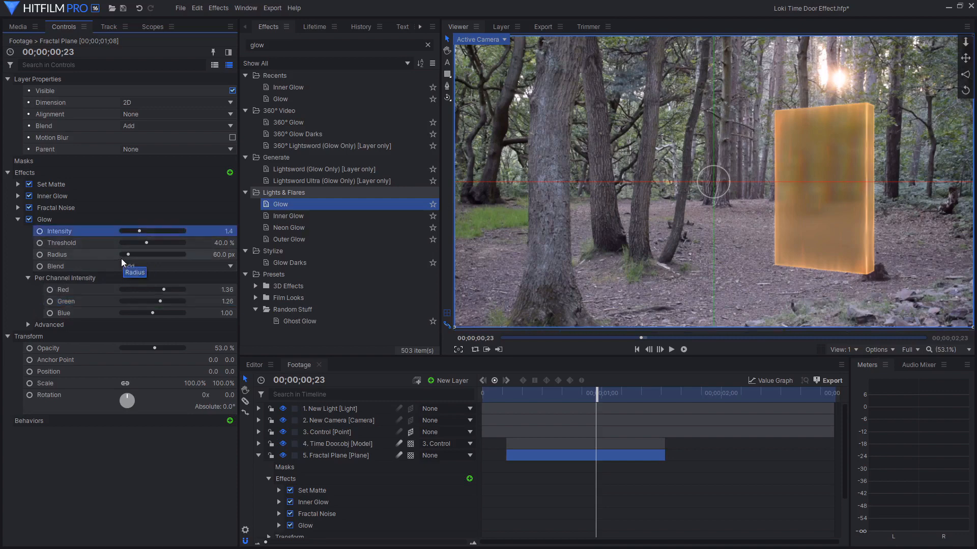
{"action": "left_click_drag", "start_coordinate": [129, 258], "coordinate": [127, 255]}
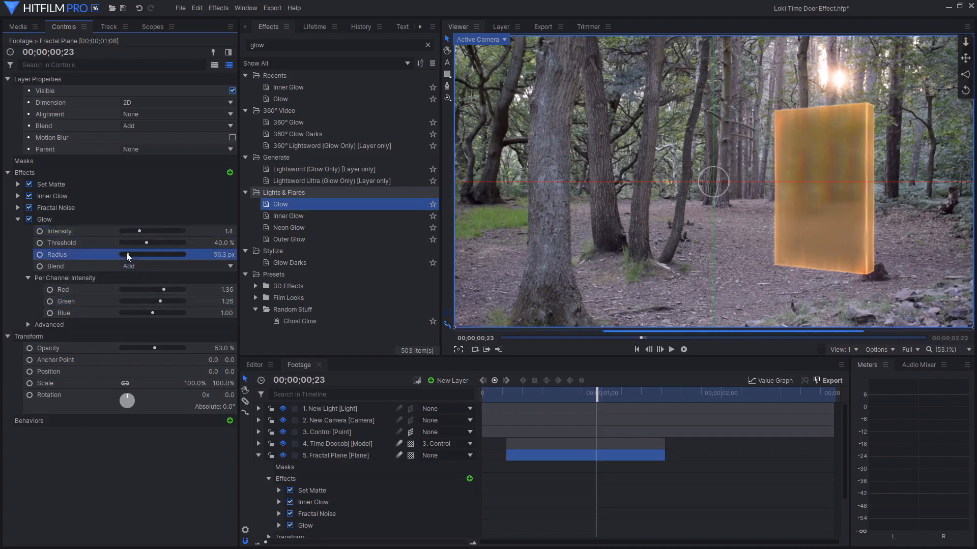
Duplicate the Glow effect on the Fractal Plane, increase the copy's Radius, and collapse both Glow settings
{"action": "right_click", "coordinate": [52, 220]}
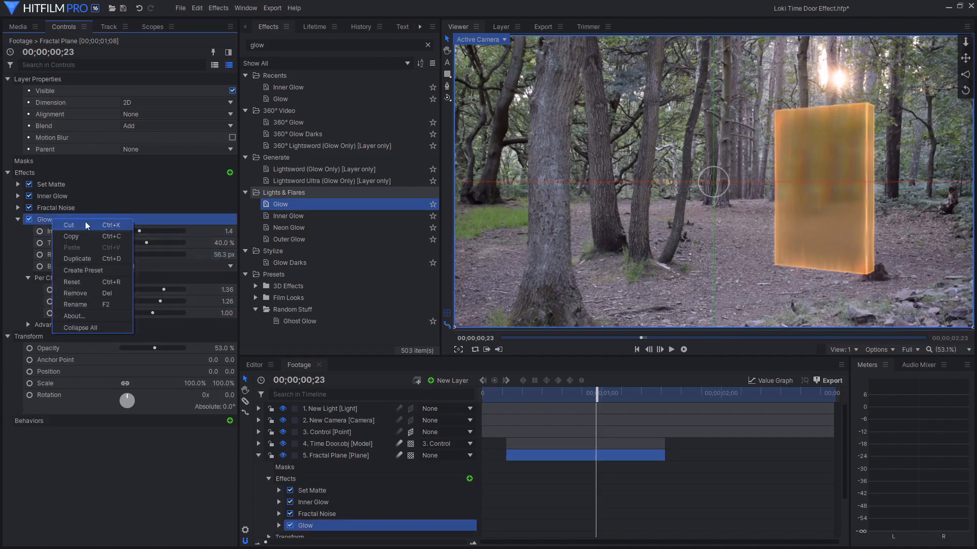
{"action": "left_click", "coordinate": [99, 258]}
{"action": "left_click", "coordinate": [28, 395]}
{"action": "left_click", "coordinate": [148, 383]}
{"action": "left_click", "coordinate": [139, 299]}
{"action": "left_click", "coordinate": [18, 336]}
{"action": "left_click", "coordinate": [18, 220]}
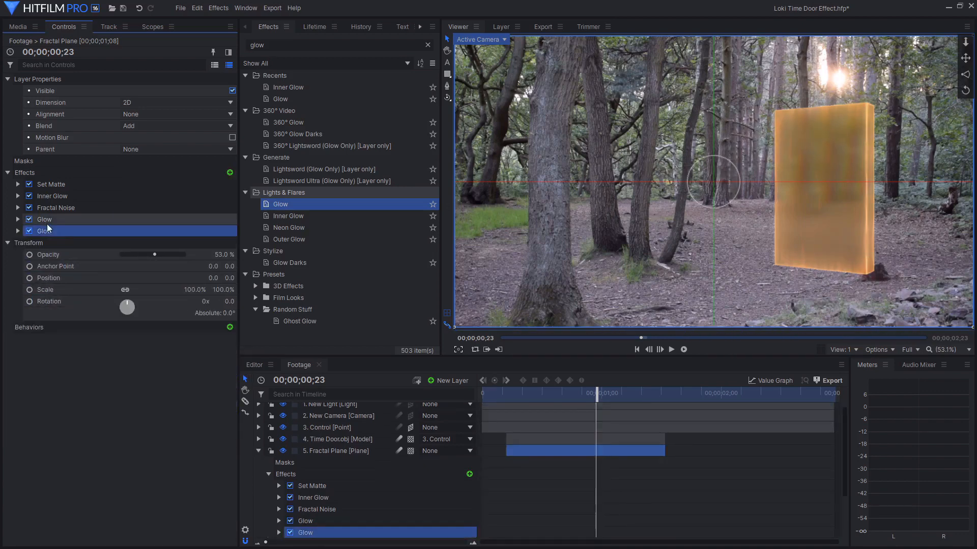
Collapse the Fractal Plane layer in the timeline and select the Footage layer
{"action": "left_click", "coordinate": [156, 401]}
{"action": "left_click", "coordinate": [258, 450]}
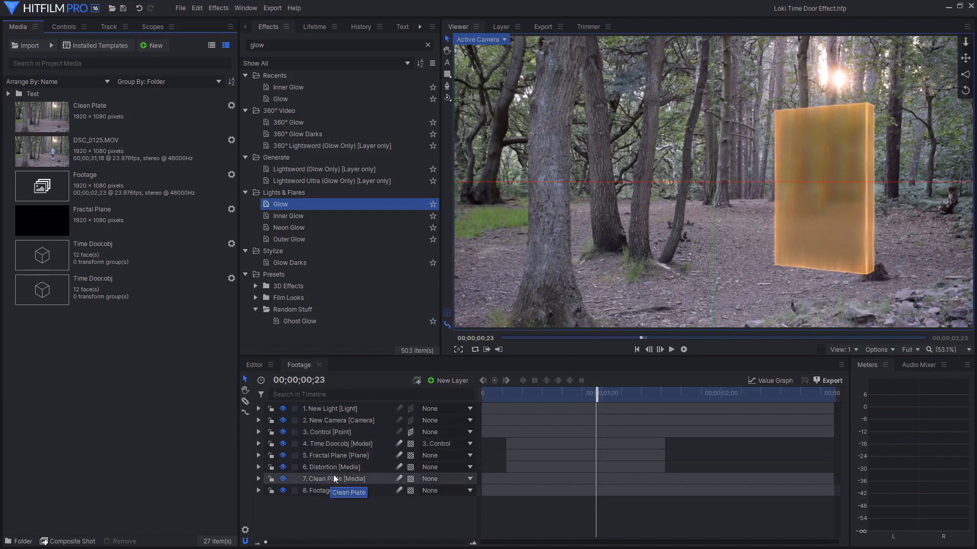
{"action": "left_click", "coordinate": [328, 492]}
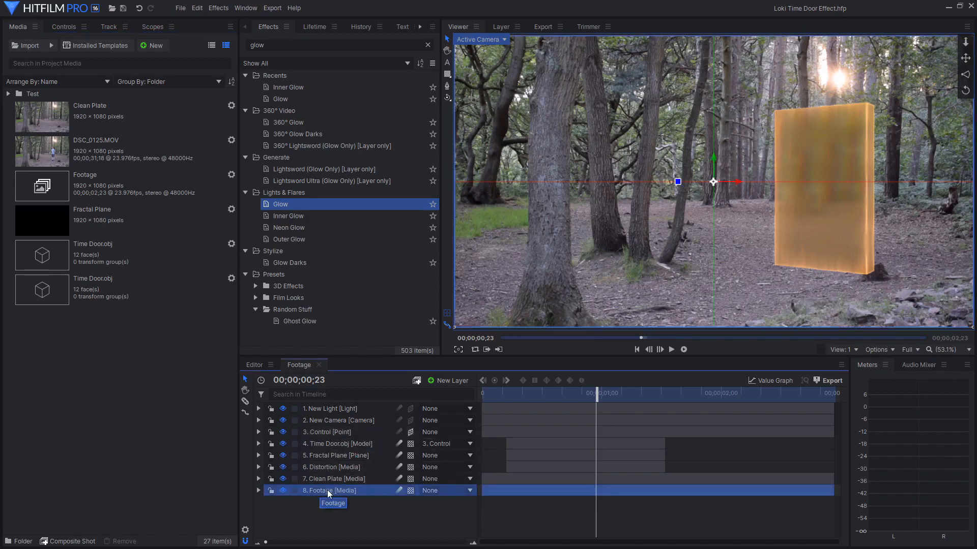
Duplicate the Footage layer and place the Footage[2] copy directly above the Time Door model layer
{"action": "right_click", "coordinate": [328, 492]}
{"action": "left_click", "coordinate": [346, 518]}
{"action": "left_click", "coordinate": [339, 494]}
{"action": "right_click", "coordinate": [339, 494]}
{"action": "left_click", "coordinate": [377, 340]}
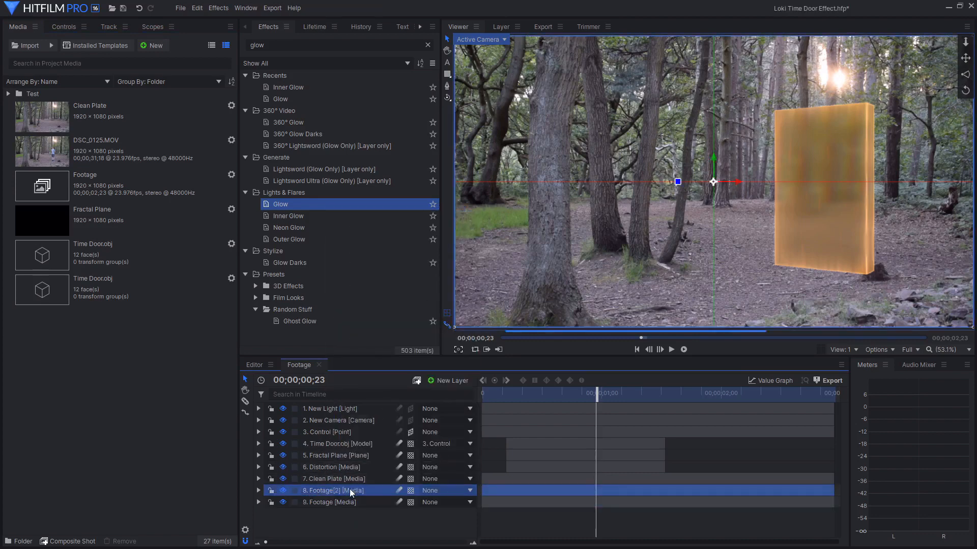
{"action": "left_click_drag", "start_coordinate": [351, 491], "coordinate": [356, 440]}
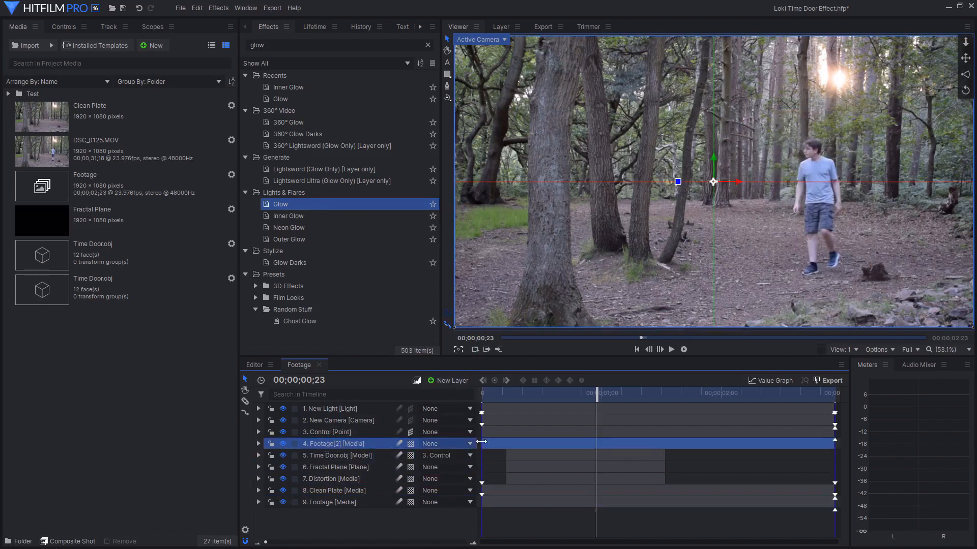
Trim Footage[2] to the Time Door layer's start and end, and convert it into a composite shot named Human Roto
{"action": "left_click_drag", "start_coordinate": [481, 442], "coordinate": [507, 441]}
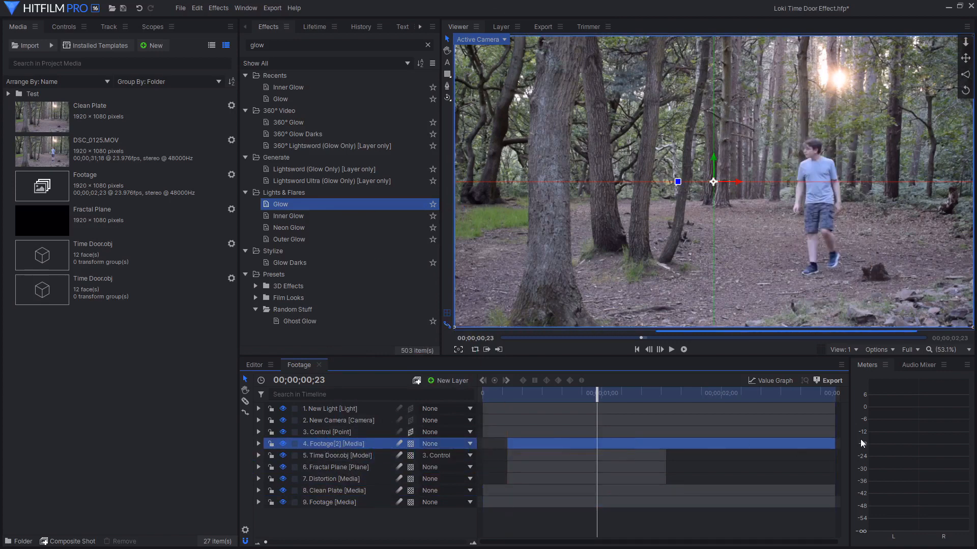
{"action": "left_click_drag", "start_coordinate": [834, 443], "coordinate": [665, 443]}
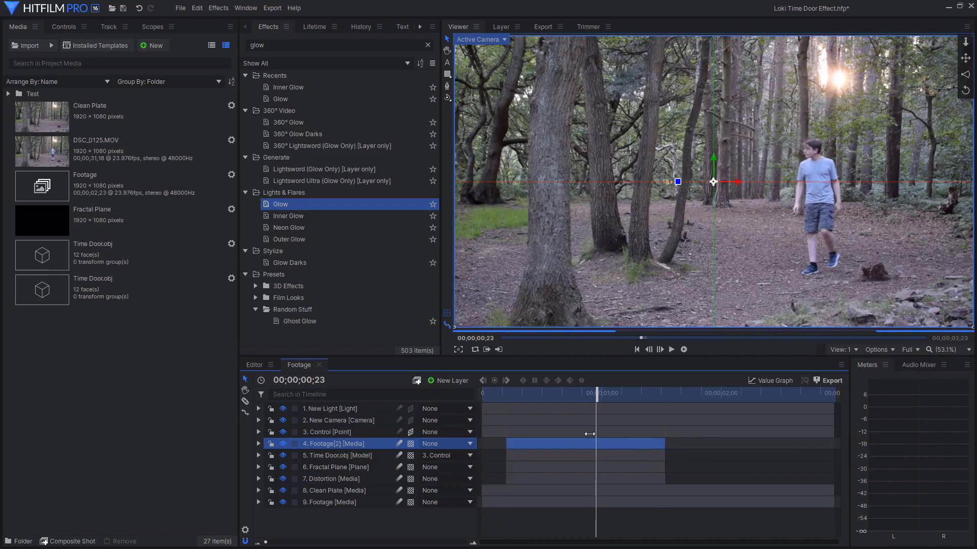
{"action": "right_click", "coordinate": [337, 444]}
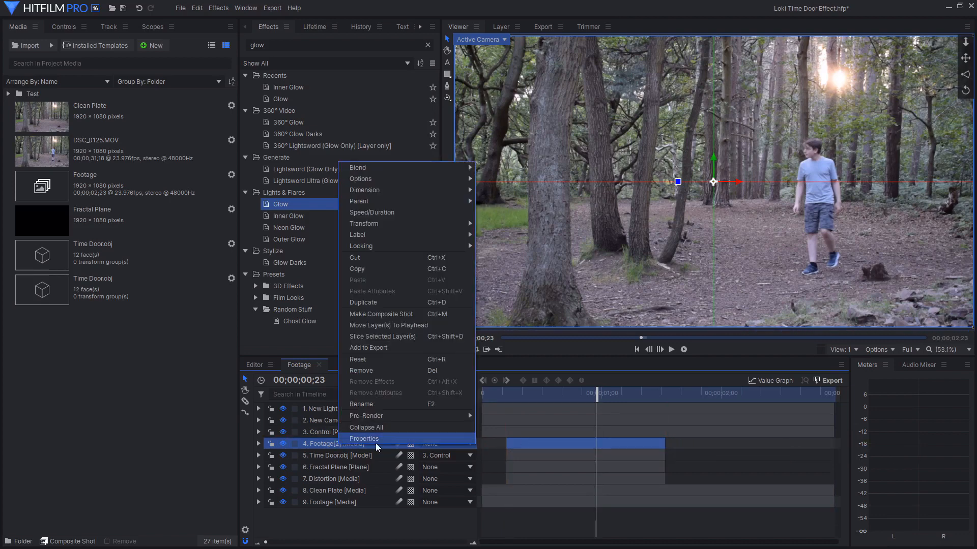
{"action": "left_click", "coordinate": [383, 315]}
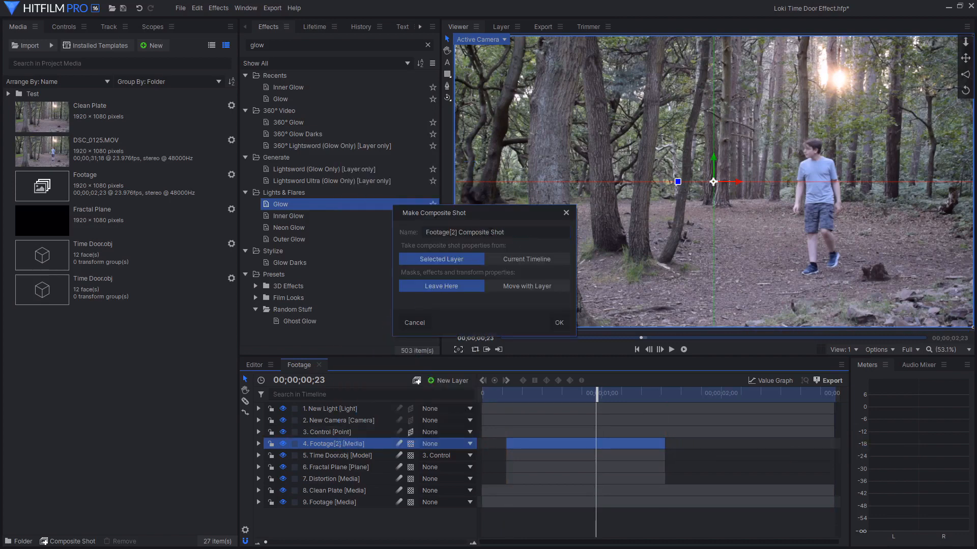
{"action": "type", "text": "Human Roto"}
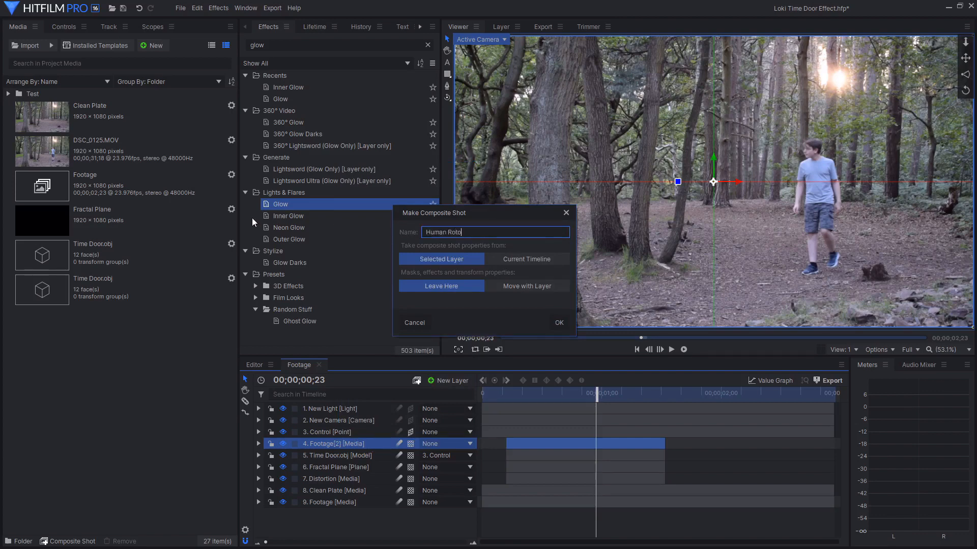
{"action": "left_click", "coordinate": [562, 323]}
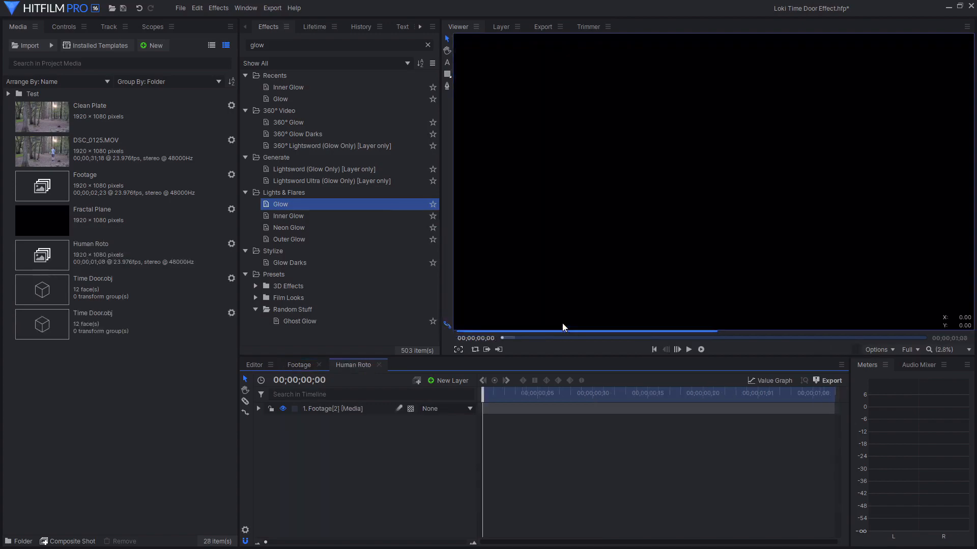
Add the Mocha HitFilm effect to the Footage[2] layer in Human Roto and launch the Mocha interface
{"action": "left_click_drag", "start_coordinate": [521, 394], "coordinate": [691, 412]}
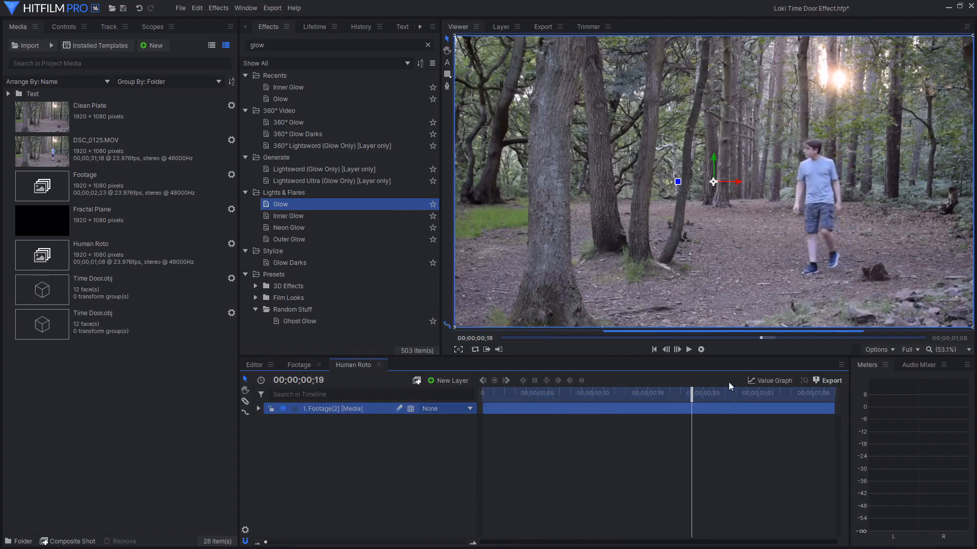
{"action": "scroll", "coordinate": [820, 205], "scroll_direction": "up", "scroll_amount": 4}
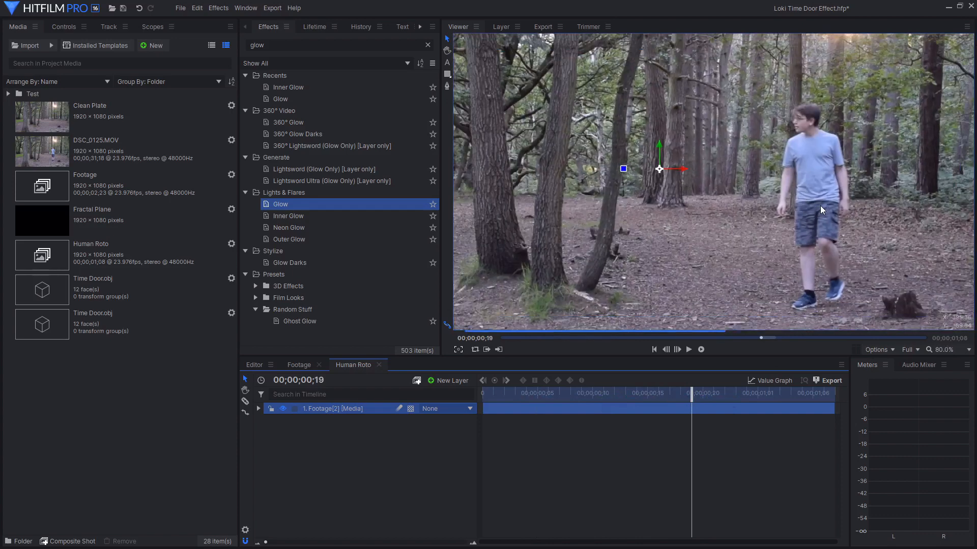
{"action": "left_click", "coordinate": [968, 349]}
{"action": "left_click", "coordinate": [946, 518]}
{"action": "left_click", "coordinate": [336, 460]}
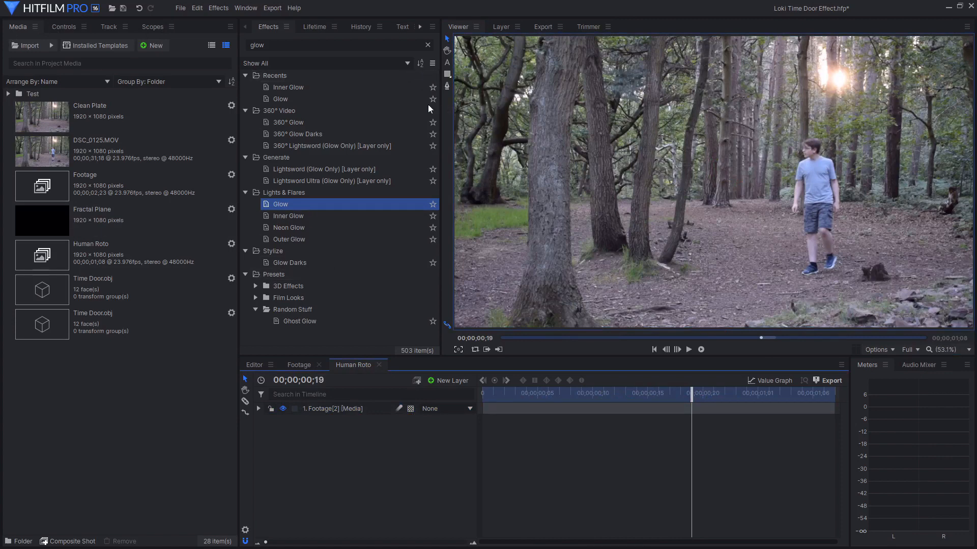
{"action": "left_click", "coordinate": [313, 44]}
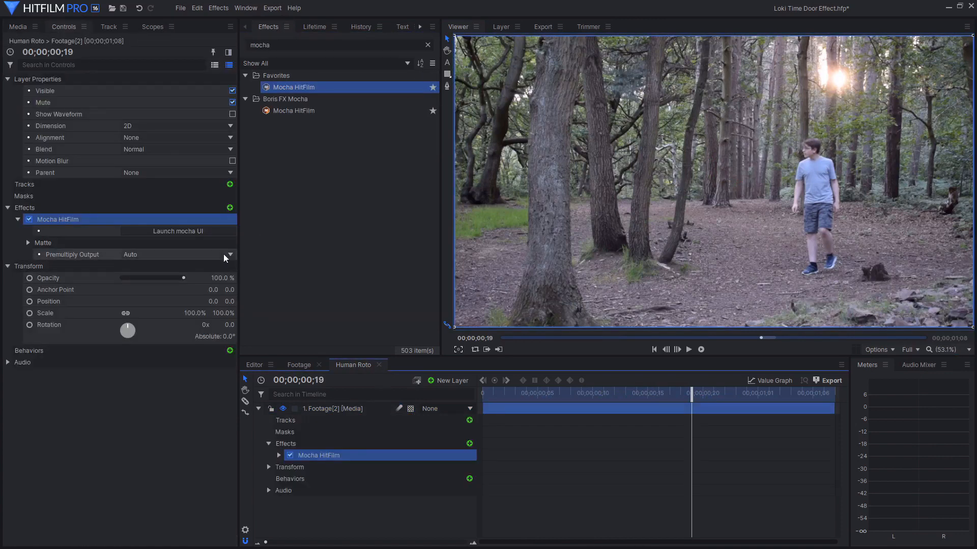
{"action": "left_click", "coordinate": [224, 254]}
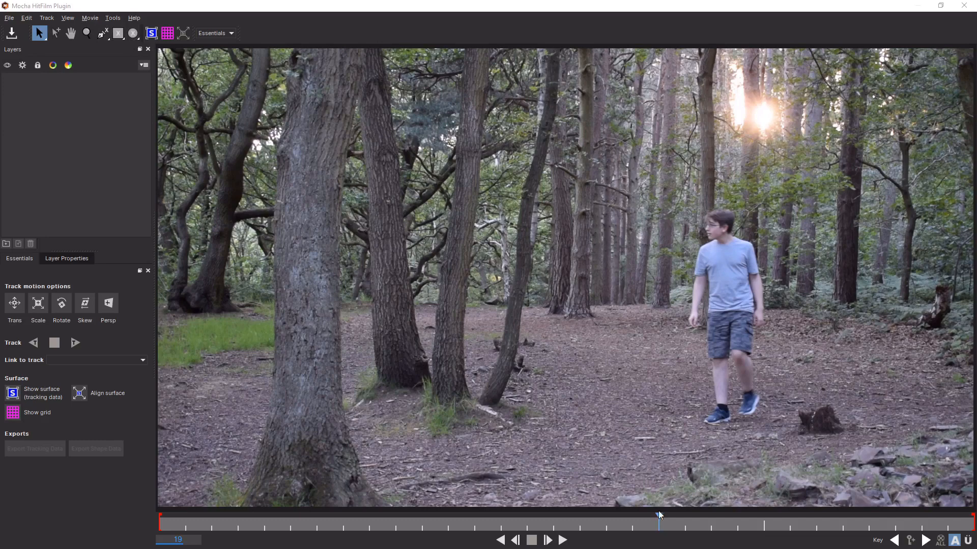
Go to frame 0 in Mocha, activate the spline drawing tool, look through the clip, and close the plugin window
{"action": "left_click_drag", "start_coordinate": [660, 519], "coordinate": [61, 496]}
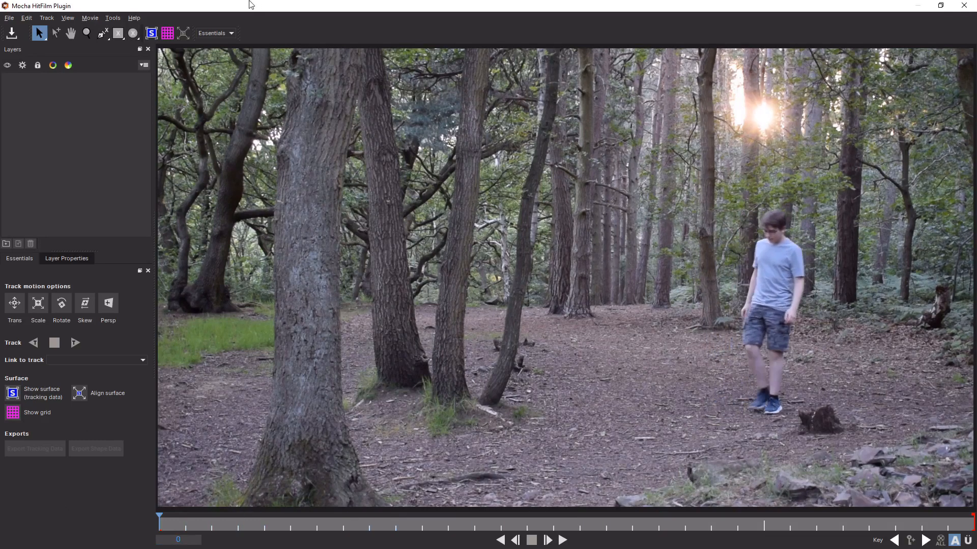
{"action": "left_click", "coordinate": [103, 33]}
{"action": "key", "text": "space"}
{"action": "key", "text": "Left"}
{"action": "key", "text": "Left"}
{"action": "key", "text": "Left"}
{"action": "key", "text": "space"}
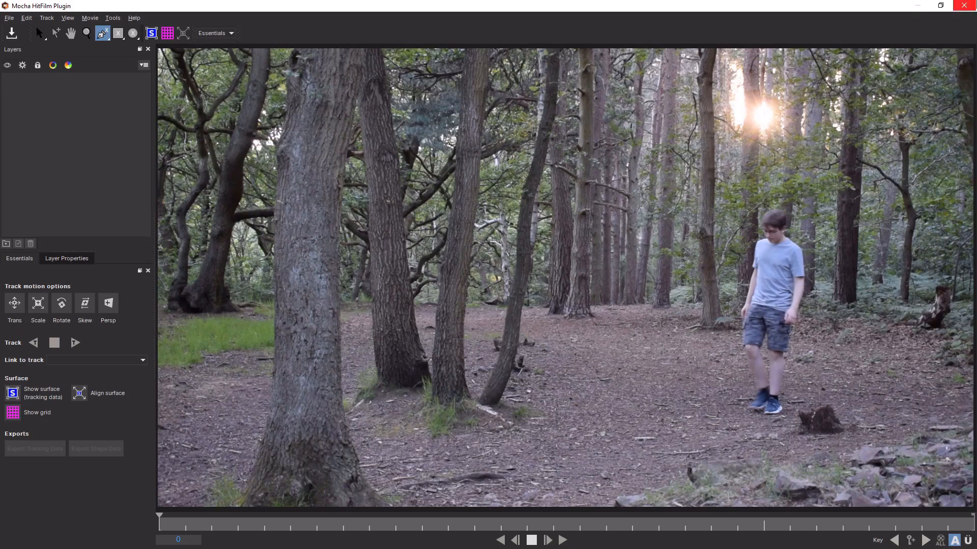
{"action": "left_click", "coordinate": [964, 6]}
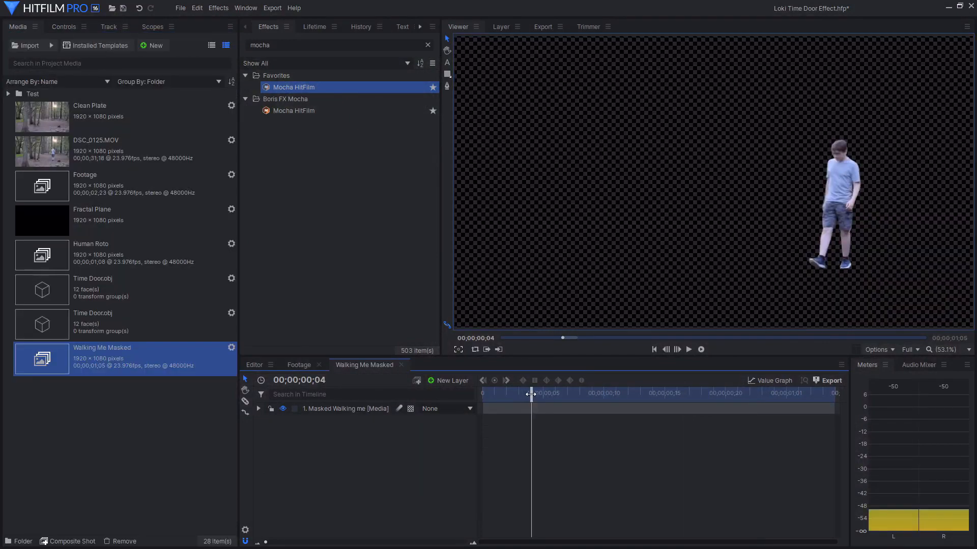
Scrub the Walking Me Masked composite and expand the Mocha HitFilm effect's Matte settings on the Masked Walking me layer
{"action": "left_click_drag", "start_coordinate": [530, 395], "coordinate": [569, 404]}
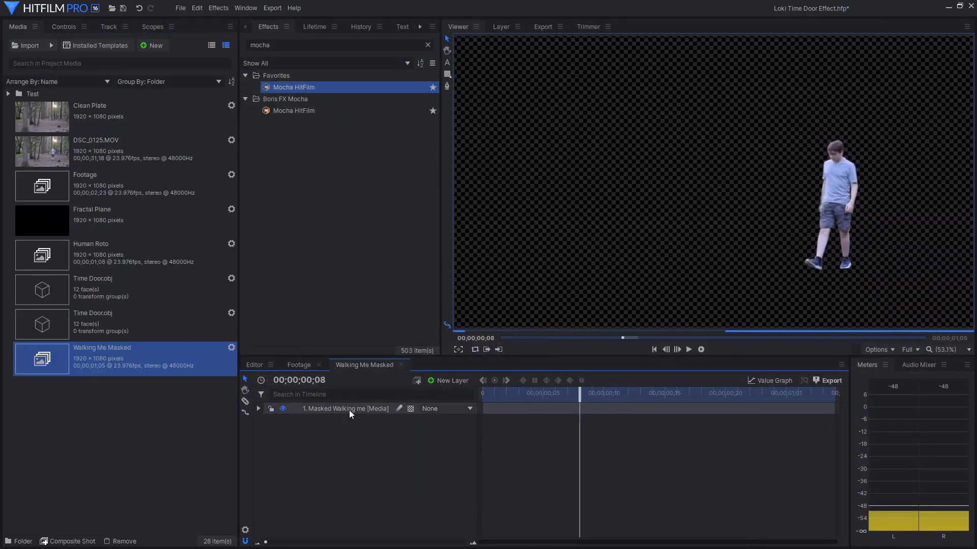
{"action": "left_click", "coordinate": [348, 410]}
{"action": "left_click", "coordinate": [258, 409]}
{"action": "left_click", "coordinate": [267, 444]}
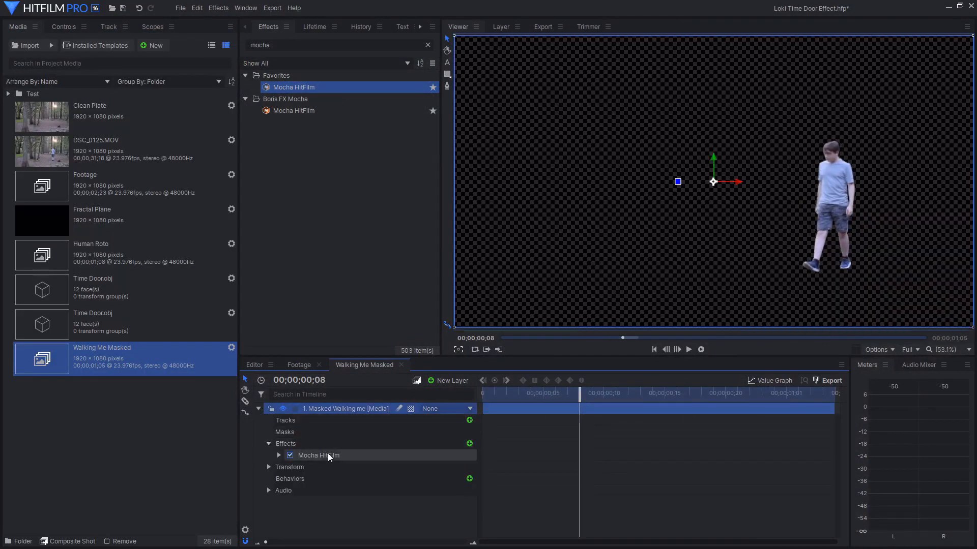
{"action": "left_click", "coordinate": [327, 454]}
{"action": "left_click", "coordinate": [280, 456]}
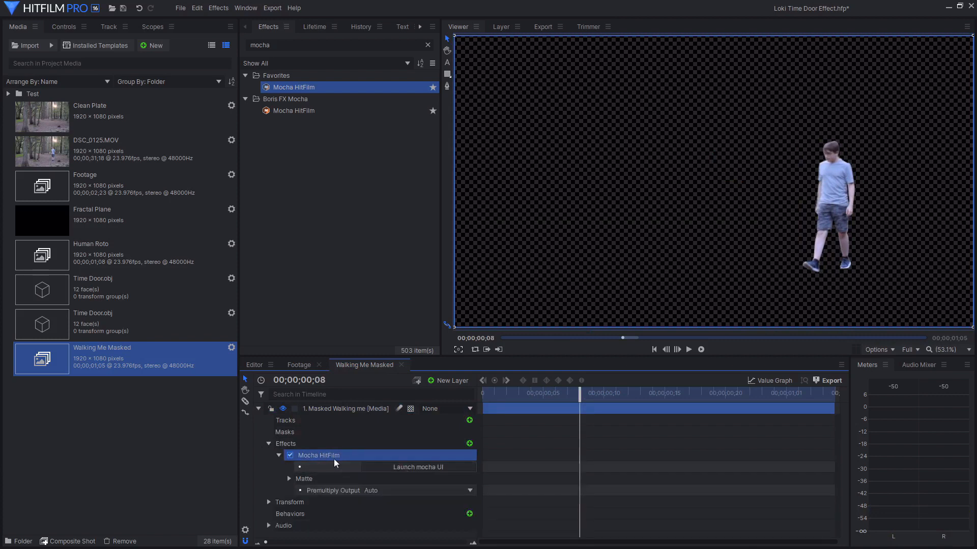
{"action": "left_click", "coordinate": [64, 26]}
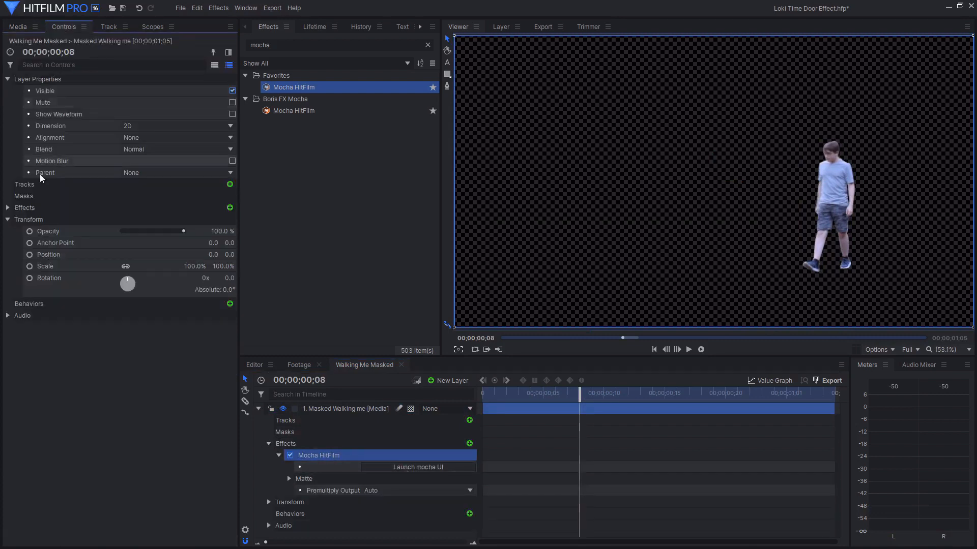
{"action": "left_click", "coordinate": [8, 208]}
{"action": "left_click", "coordinate": [8, 208]}
{"action": "left_click", "coordinate": [29, 243]}
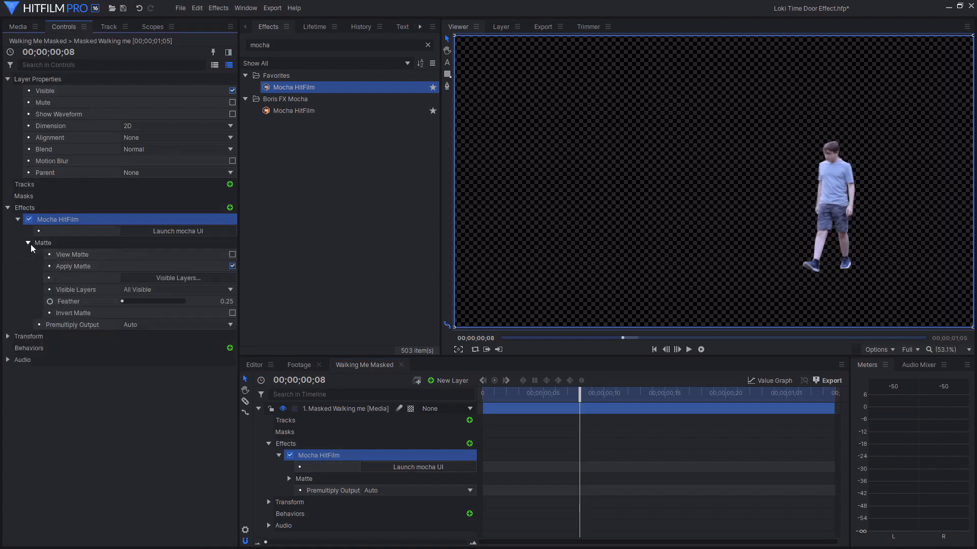
Compare the cutout by switching Apply Matte off and back on, and collapse the Masked Walking me layer
{"action": "left_click", "coordinate": [76, 254]}
{"action": "left_click", "coordinate": [92, 265]}
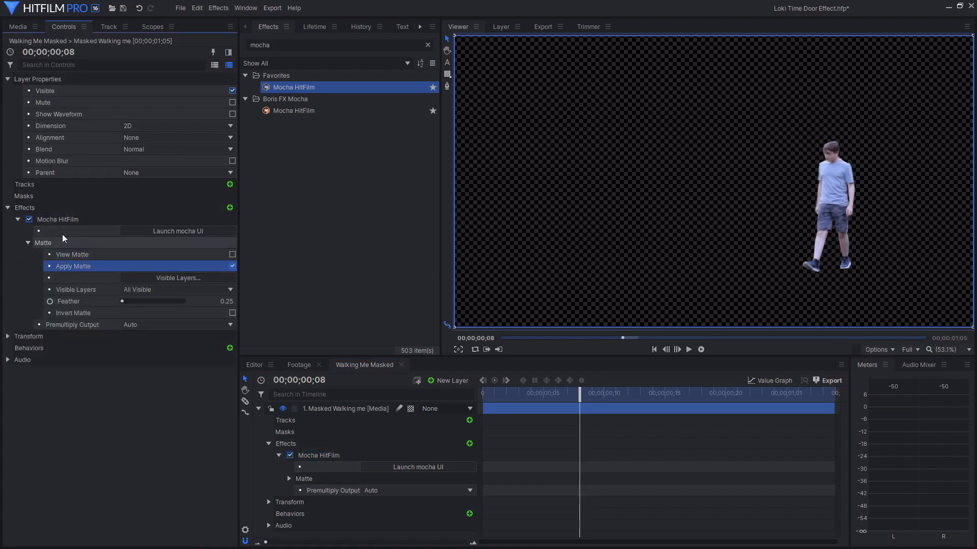
{"action": "left_click", "coordinate": [233, 266]}
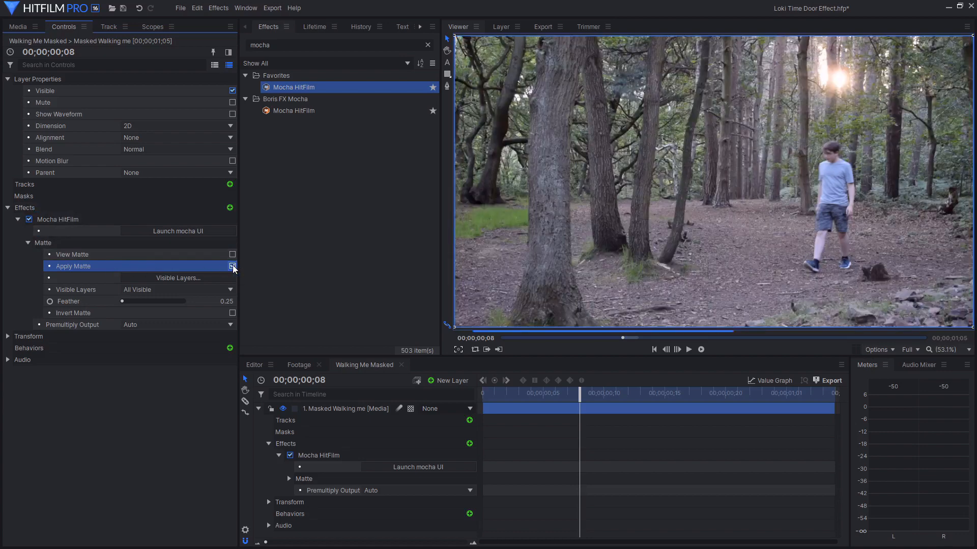
{"action": "left_click", "coordinate": [233, 266]}
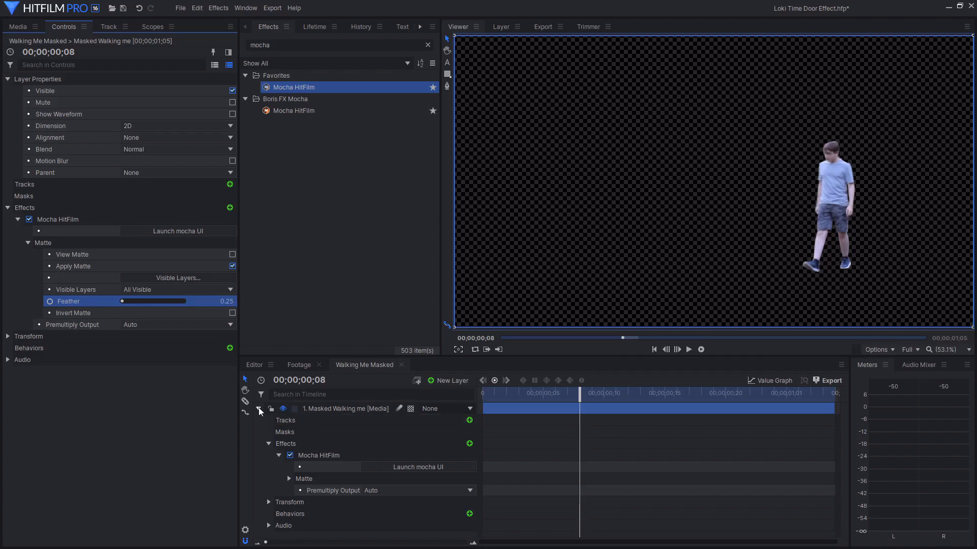
{"action": "left_click", "coordinate": [268, 443]}
{"action": "left_click", "coordinate": [260, 409]}
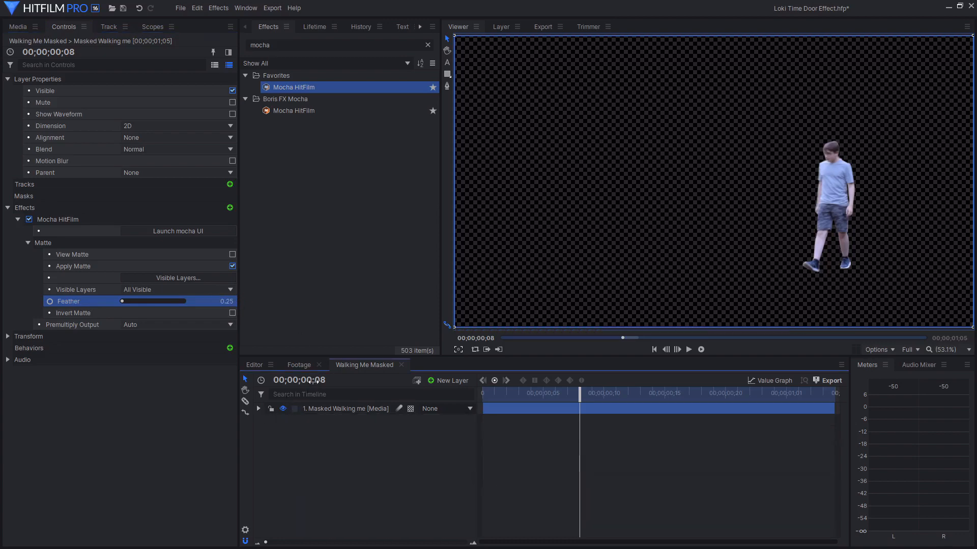
Replace the Human Roto layer in the Footage timeline with the Walking Me Masked composite above the Time Door, and scrub through it
{"action": "left_click", "coordinate": [299, 365]}
{"action": "left_click", "coordinate": [331, 442]}
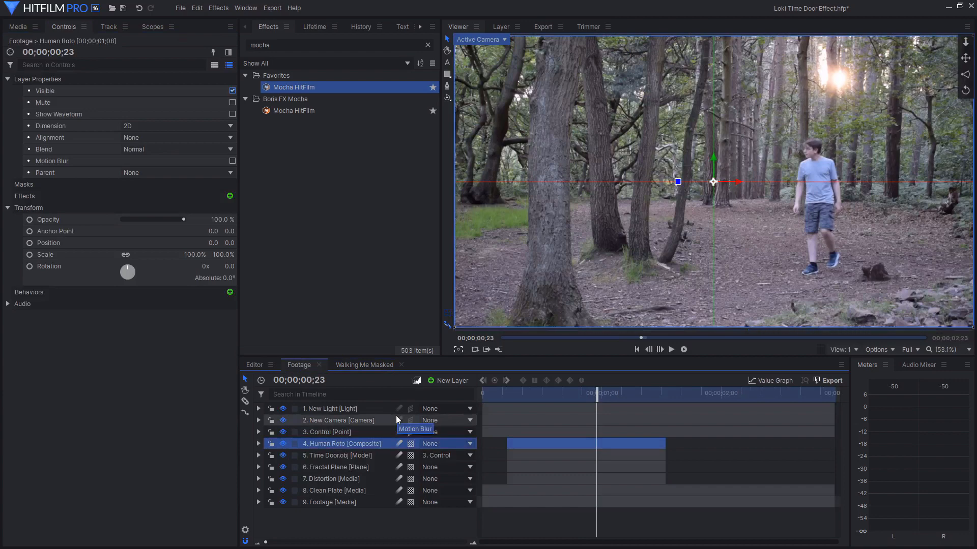
{"action": "key", "text": "Delete"}
{"action": "left_click", "coordinate": [7, 27]}
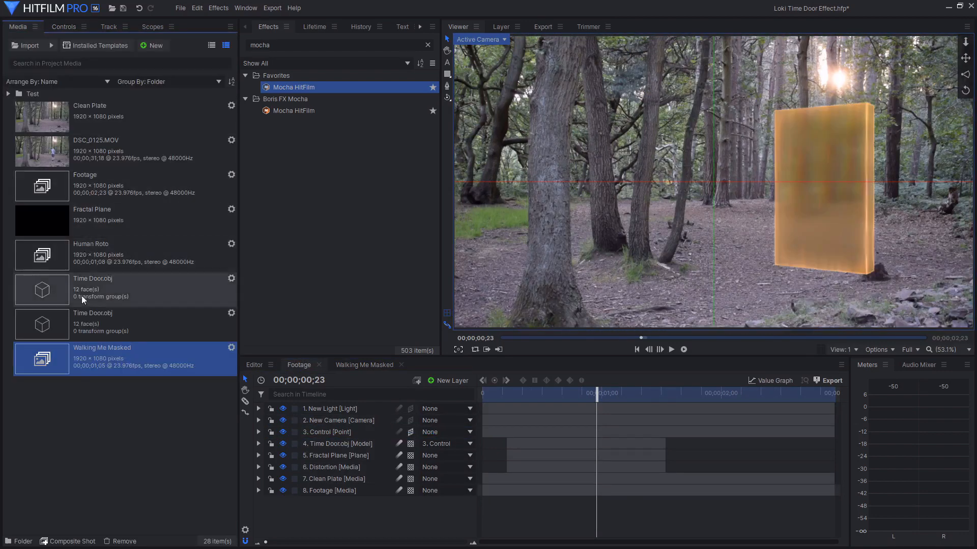
{"action": "left_click_drag", "start_coordinate": [321, 414], "coordinate": [520, 441]}
{"action": "left_click", "coordinate": [561, 394]}
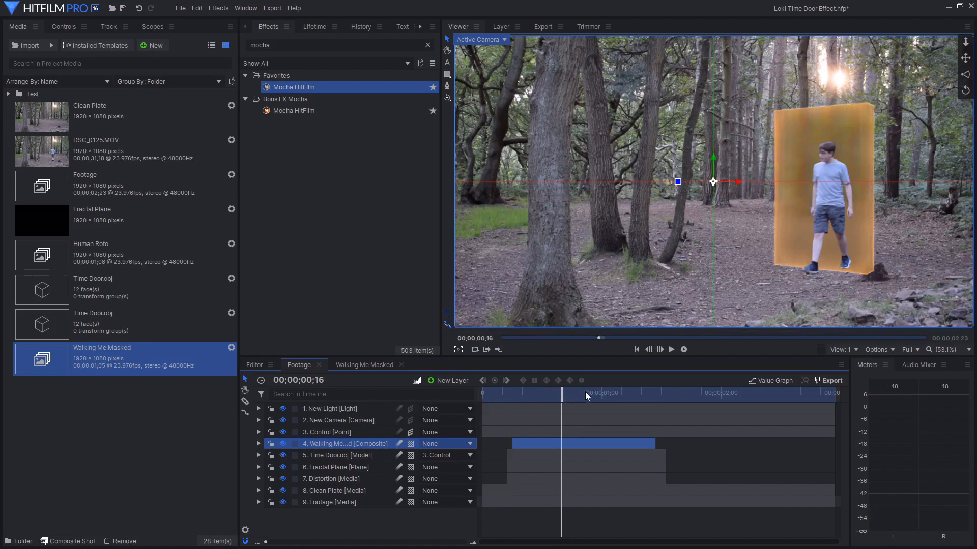
{"action": "left_click_drag", "start_coordinate": [591, 392], "coordinate": [616, 392]}
Move the New Light layer below the Walking Me Masked composite and above the Time Door model
{"action": "left_click", "coordinate": [342, 409]}
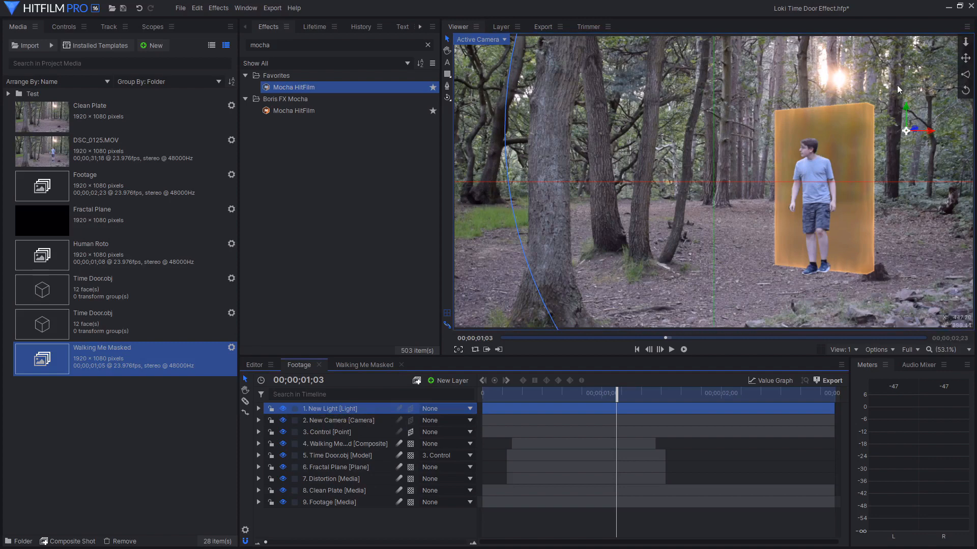
{"action": "left_click_drag", "start_coordinate": [353, 411], "coordinate": [346, 452]}
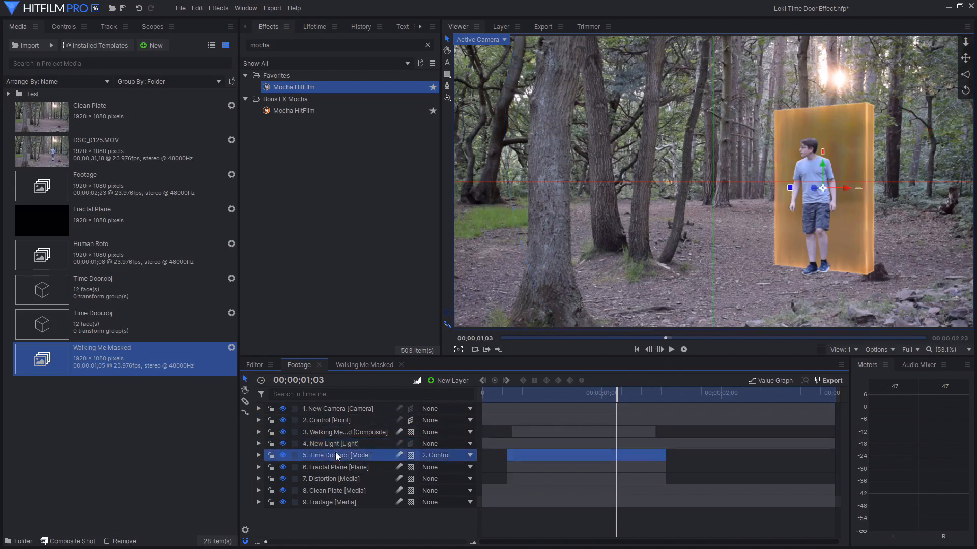
{"action": "left_click", "coordinate": [352, 432]}
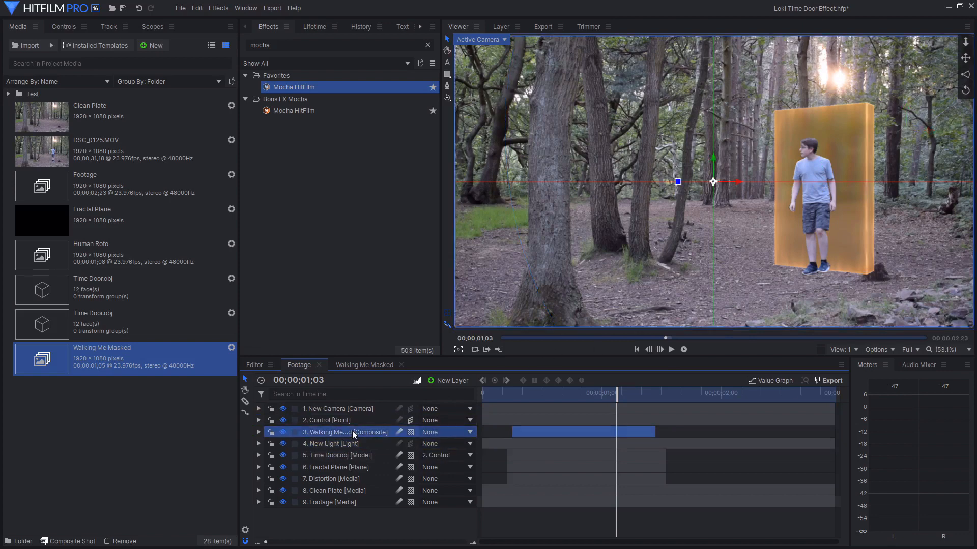
{"action": "left_click", "coordinate": [331, 420]}
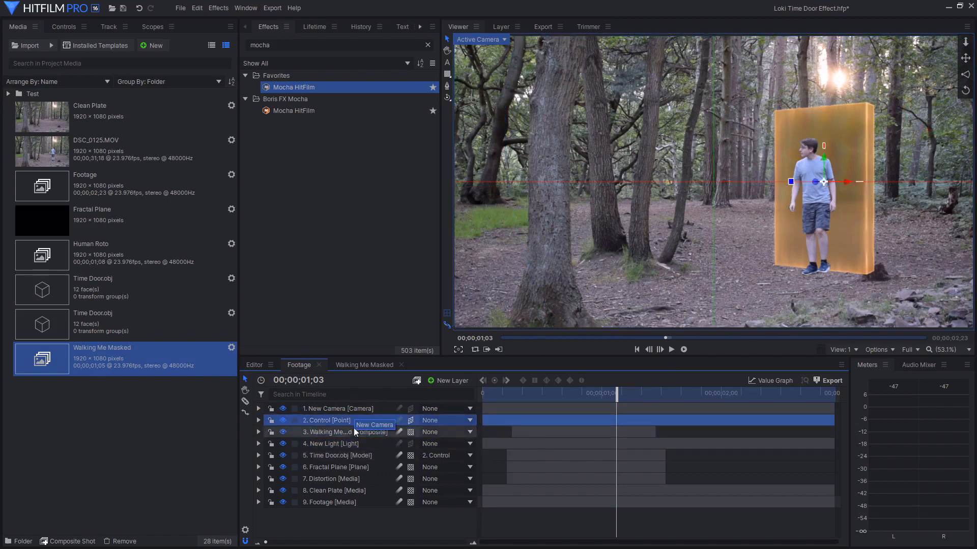
Mask the Walking Me Masked composite at 00;00;00;06 with a five-point shape beside the door area and select all the mask points
{"action": "left_click_drag", "start_coordinate": [616, 394], "coordinate": [621, 395]}
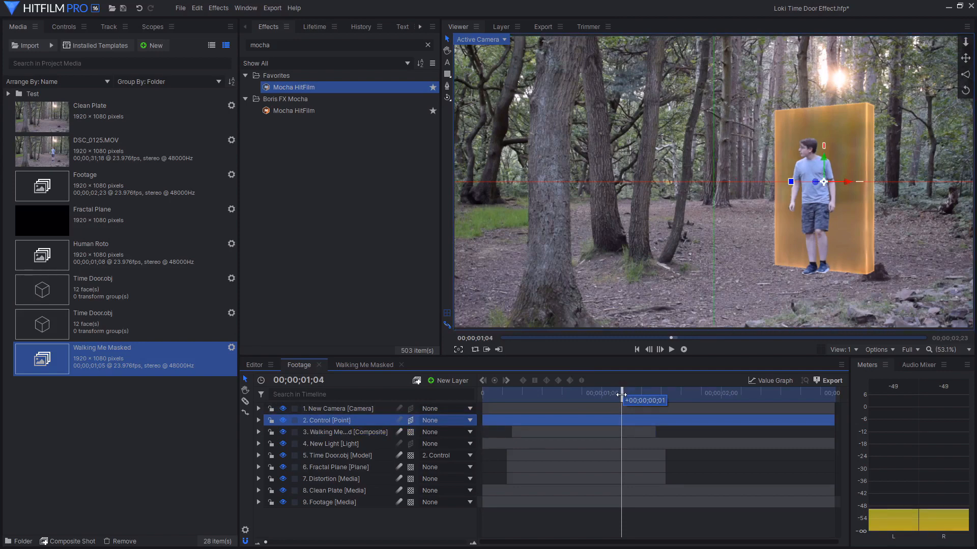
{"action": "left_click_drag", "start_coordinate": [622, 394], "coordinate": [633, 394]}
{"action": "left_click_drag", "start_coordinate": [612, 393], "coordinate": [512, 391]}
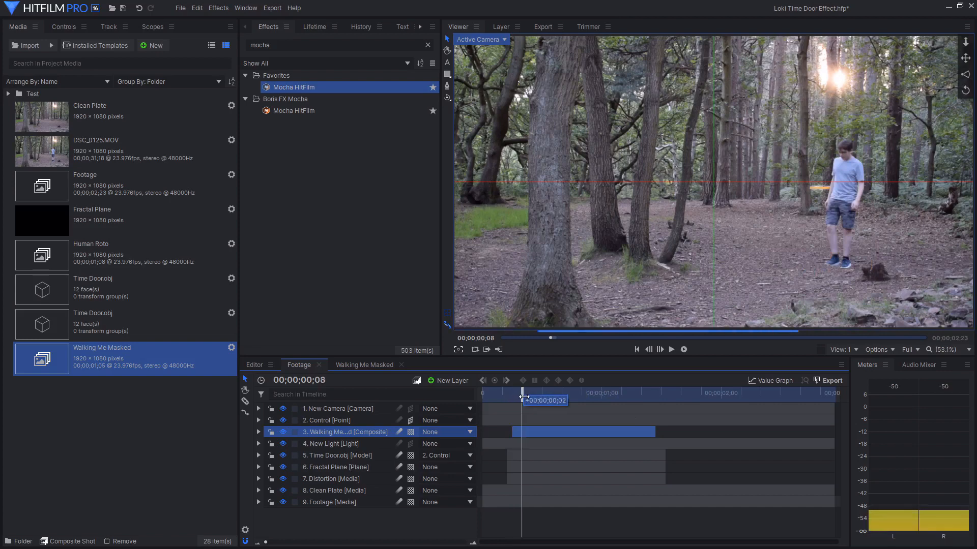
{"action": "left_click", "coordinate": [258, 432]}
{"action": "left_click", "coordinate": [300, 455]}
{"action": "left_click", "coordinate": [278, 455]}
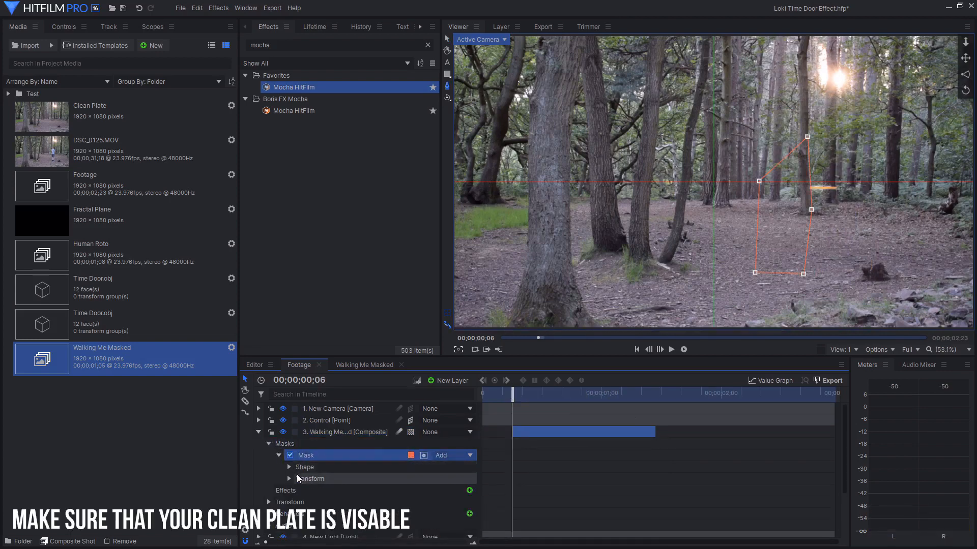
{"action": "left_click_drag", "start_coordinate": [743, 122], "coordinate": [853, 306]}
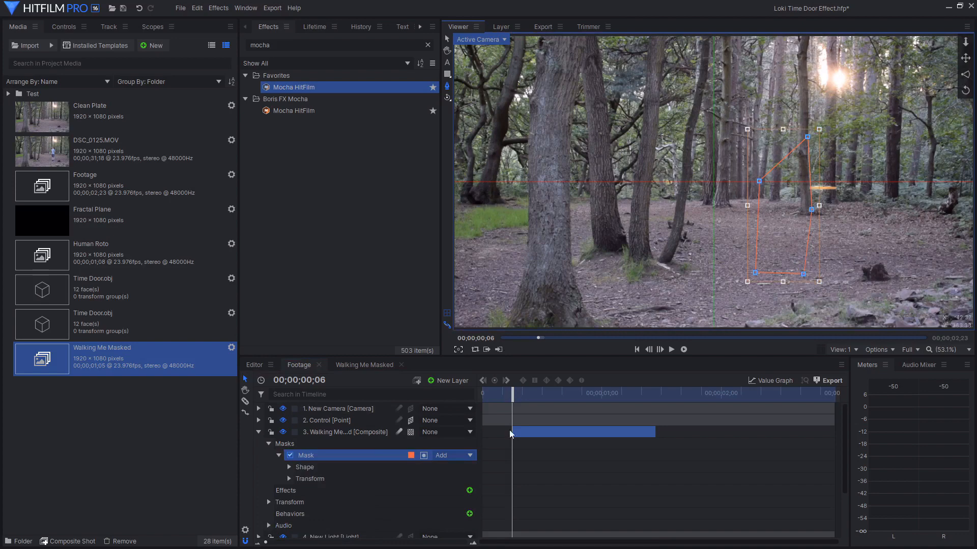
Keyframe the mask's Path at 00;00;00;10 and reshape it through the following frames to track the body emerging from the door
{"action": "left_click_drag", "start_coordinate": [511, 392], "coordinate": [522, 392]}
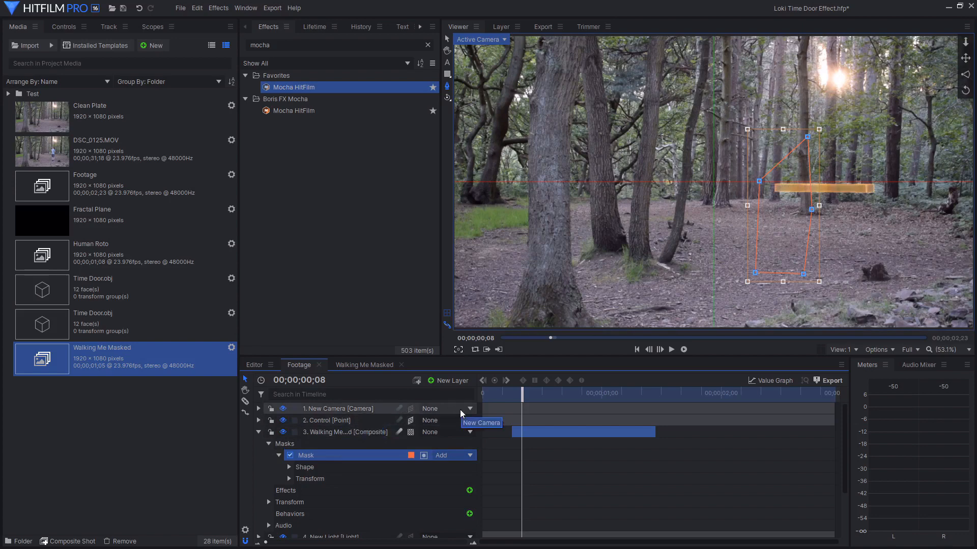
{"action": "key", "text": "Right"}
{"action": "key", "text": "Right"}
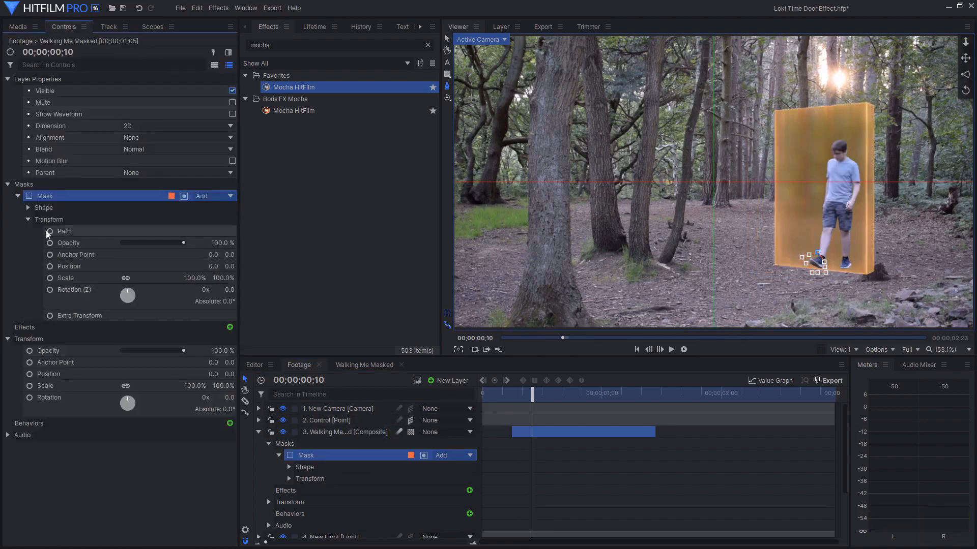
{"action": "left_click", "coordinate": [47, 230]}
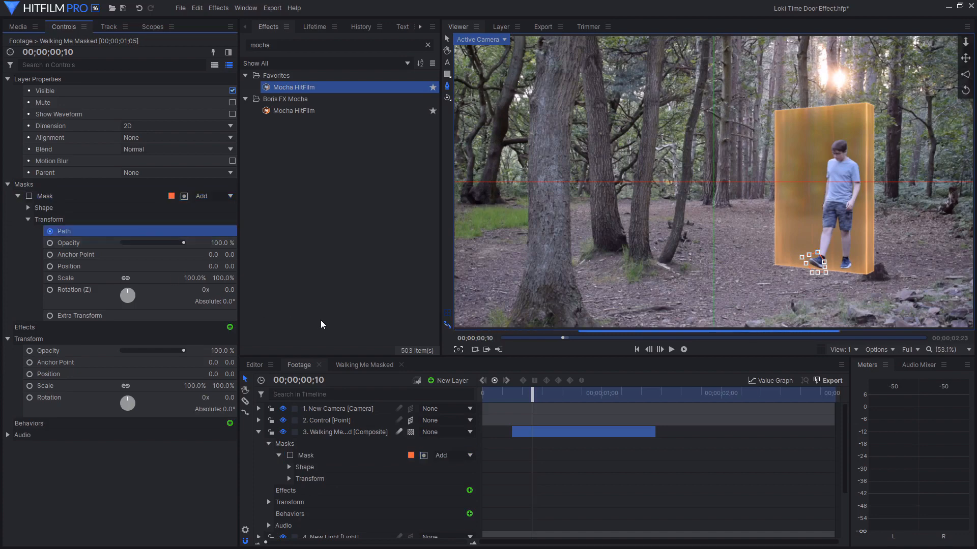
{"action": "key", "text": "Right"}
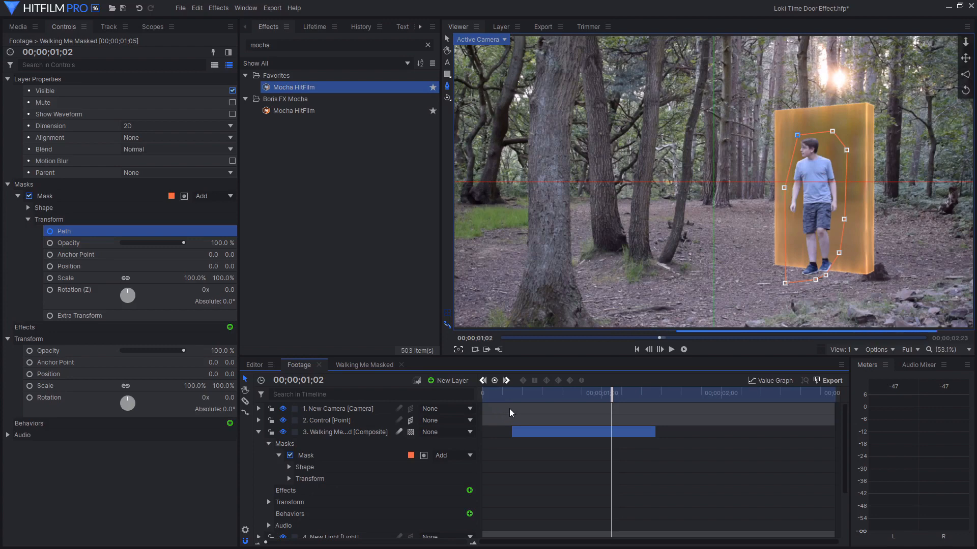
Set the mask's Feather Strength to 25 px in its Shape settings
{"action": "left_click", "coordinate": [28, 219]}
{"action": "left_click", "coordinate": [28, 208]}
{"action": "left_click", "coordinate": [97, 243]}
{"action": "left_click", "coordinate": [231, 242]}
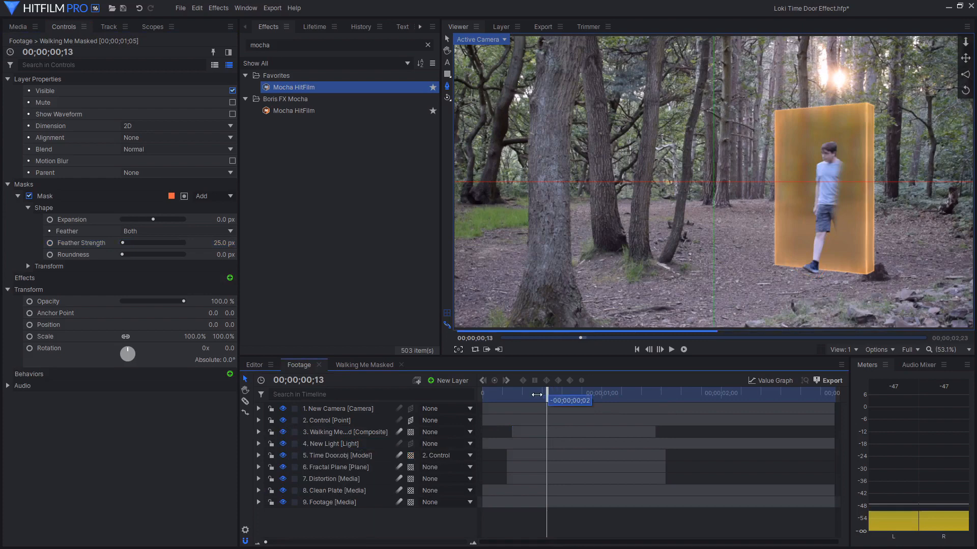
Set the Roundness of the Walking Me Masked layer's mask to 19 px, scrub through the result and collapse the layer
{"action": "left_click", "coordinate": [382, 428]}
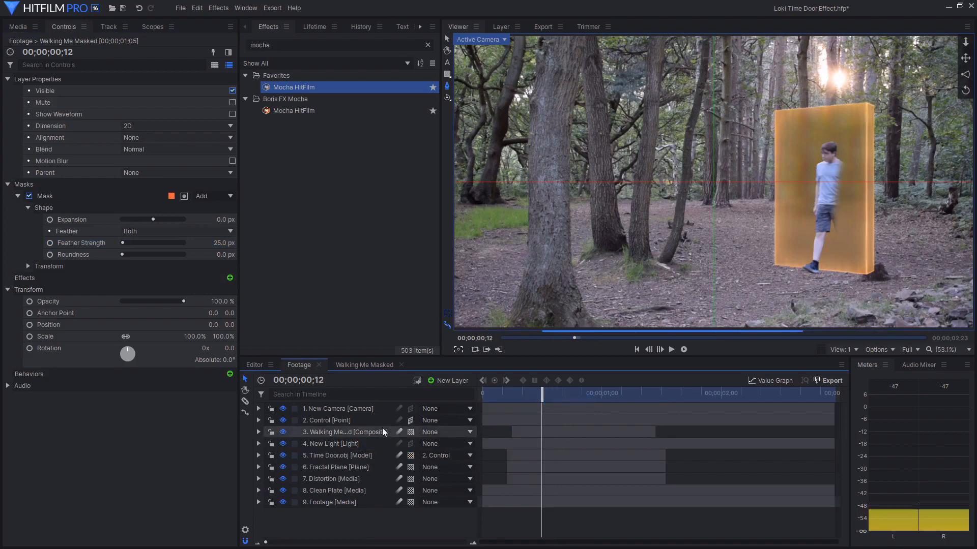
{"action": "left_click", "coordinate": [346, 443]}
{"action": "left_click", "coordinate": [340, 432]}
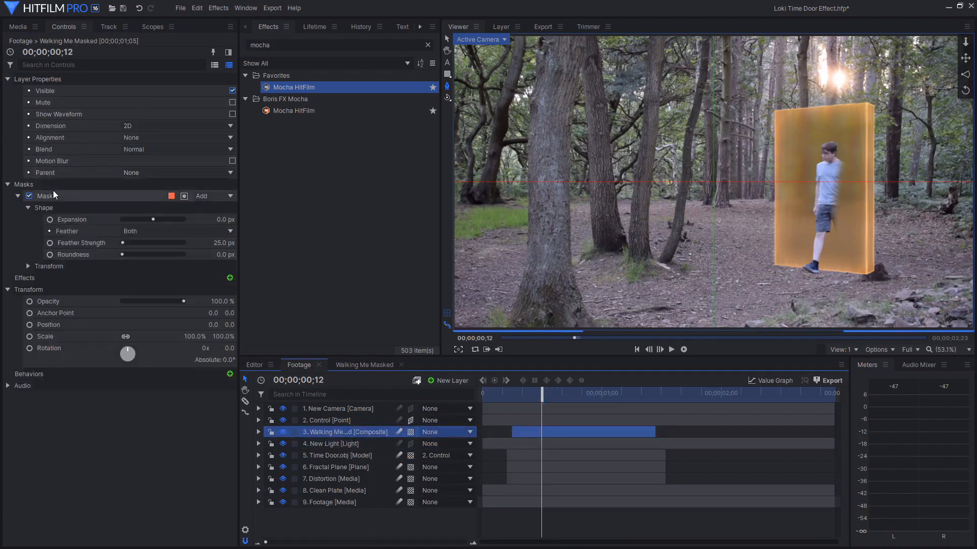
{"action": "left_click", "coordinate": [53, 192]}
{"action": "left_click", "coordinate": [28, 208]}
{"action": "left_click", "coordinate": [28, 218]}
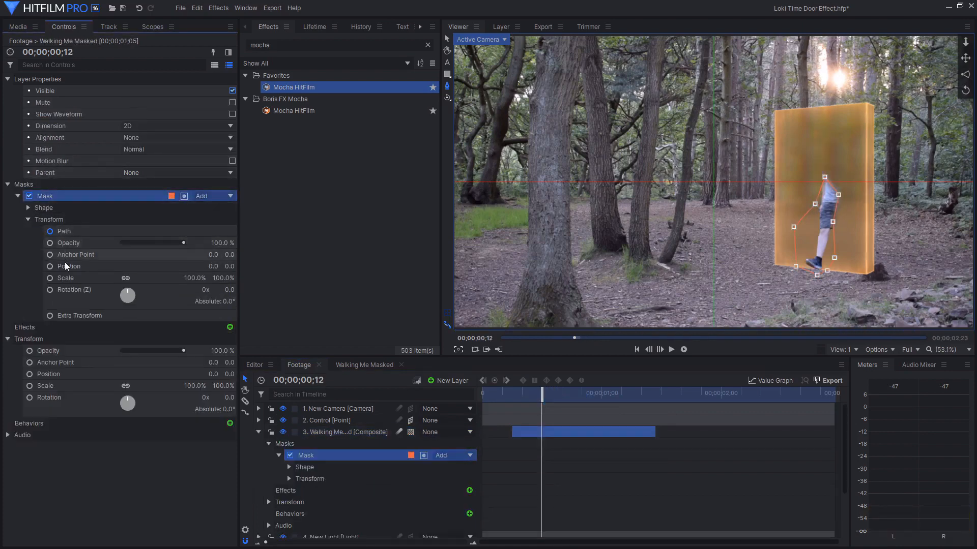
{"action": "left_click", "coordinate": [29, 219]}
{"action": "left_click", "coordinate": [28, 207]}
{"action": "left_click", "coordinate": [100, 220]}
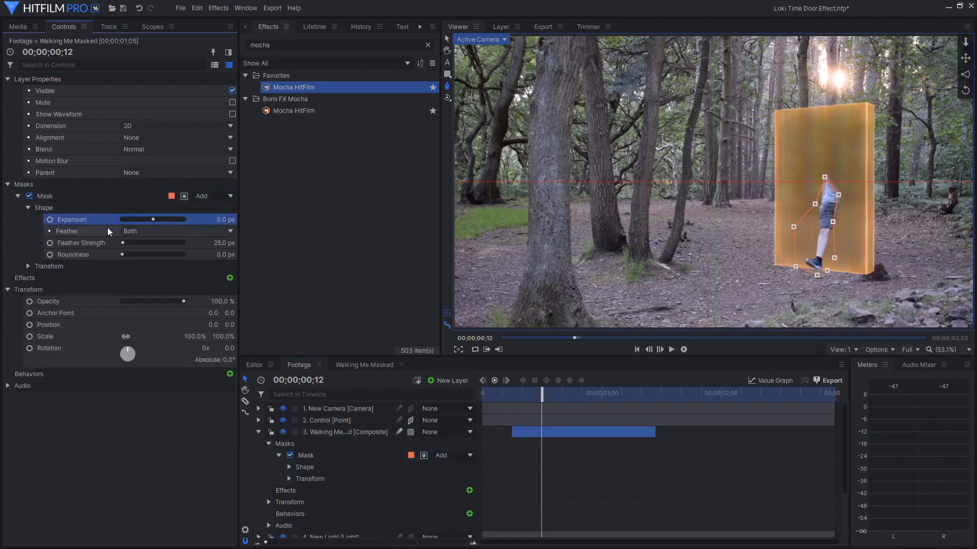
{"action": "left_click", "coordinate": [119, 255]}
{"action": "left_click_drag", "start_coordinate": [224, 255], "coordinate": [233, 255]}
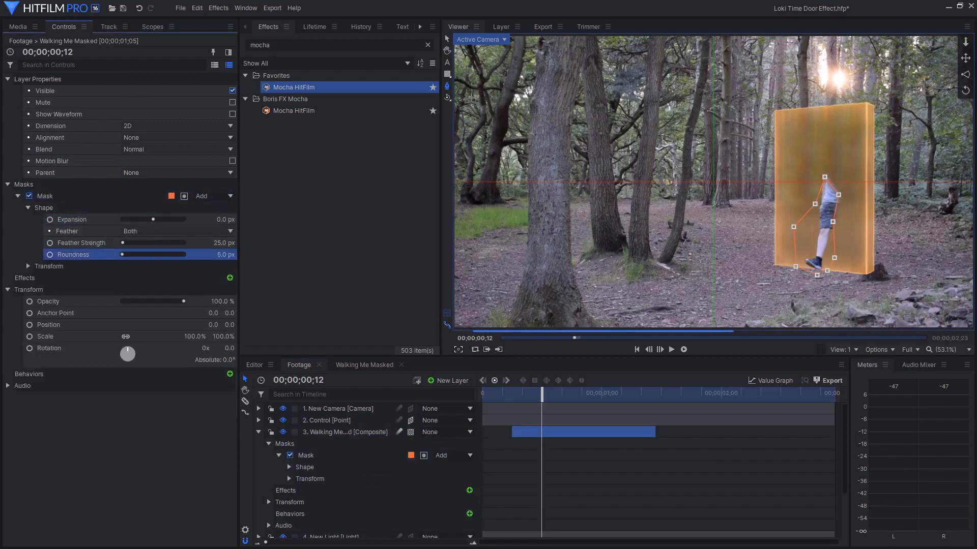
{"action": "left_click", "coordinate": [164, 403]}
{"action": "left_click_drag", "start_coordinate": [534, 392], "coordinate": [557, 393]}
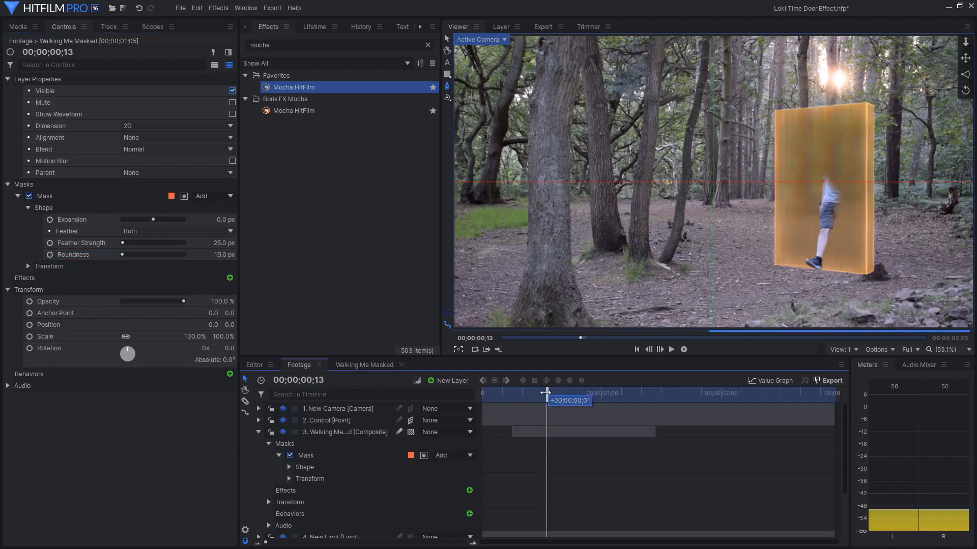
{"action": "left_click", "coordinate": [258, 432]}
Move the Control point to about 686, -40.6, -829.1 to realign the door with the walking person, and scrub to check it
{"action": "left_click", "coordinate": [299, 420]}
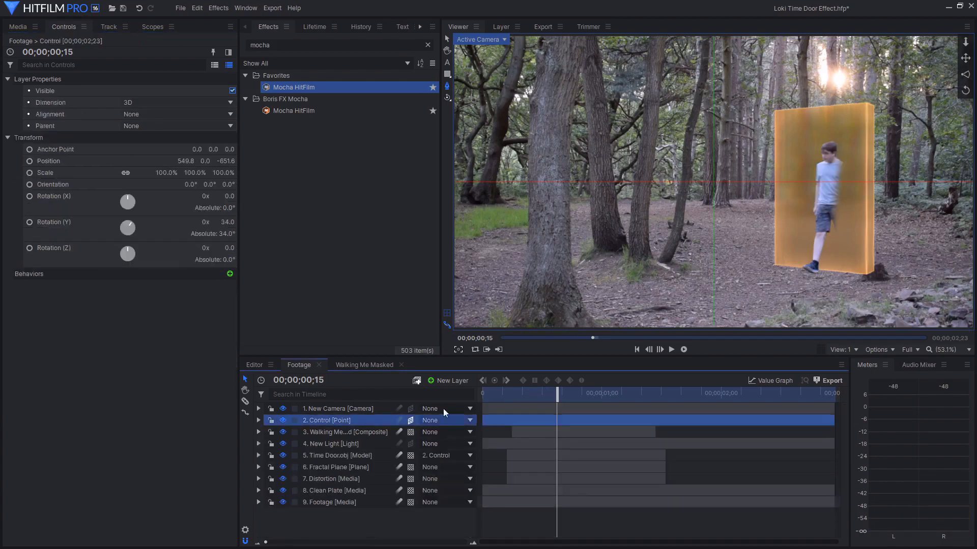
{"action": "left_click", "coordinate": [448, 40]}
{"action": "left_click_drag", "start_coordinate": [813, 184], "coordinate": [871, 185]}
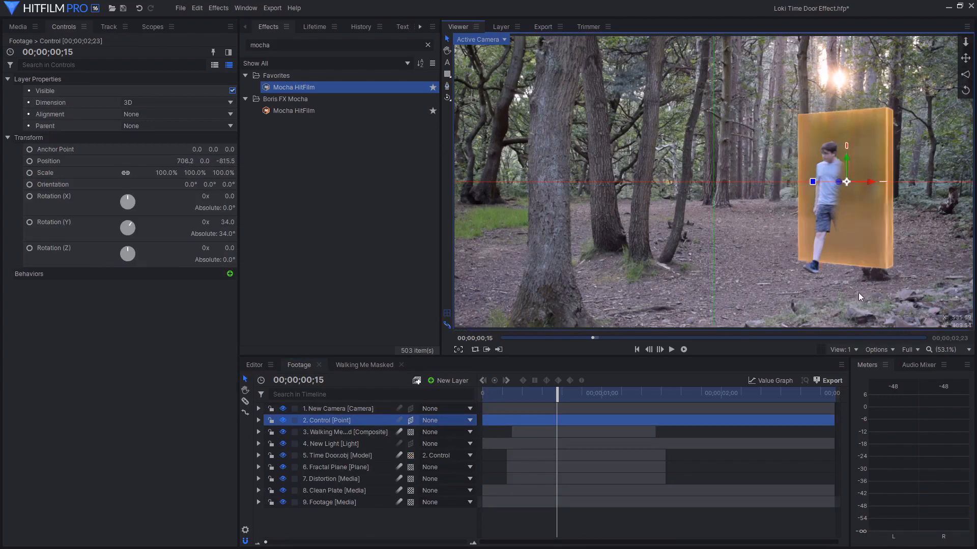
{"action": "left_click_drag", "start_coordinate": [847, 158], "coordinate": [867, 187]}
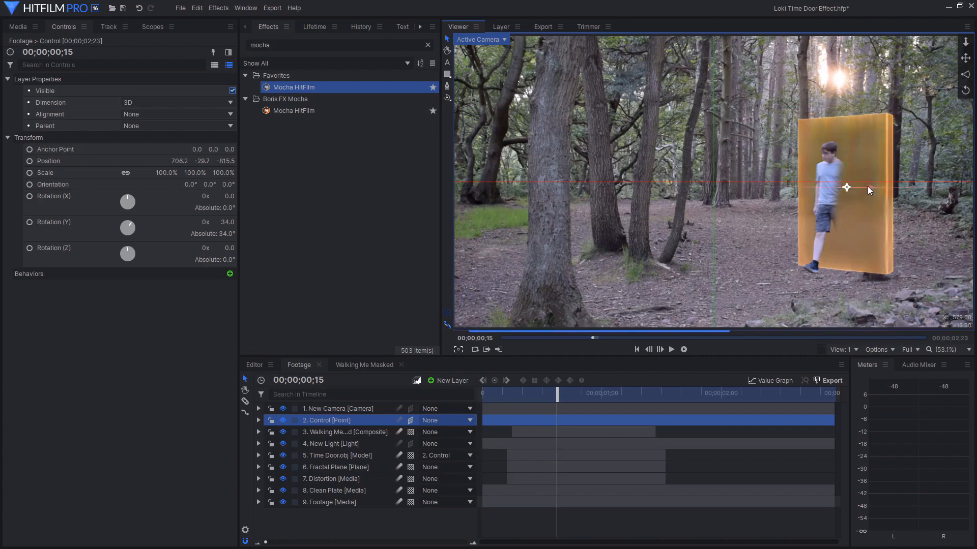
{"action": "left_click_drag", "start_coordinate": [565, 396], "coordinate": [646, 399]}
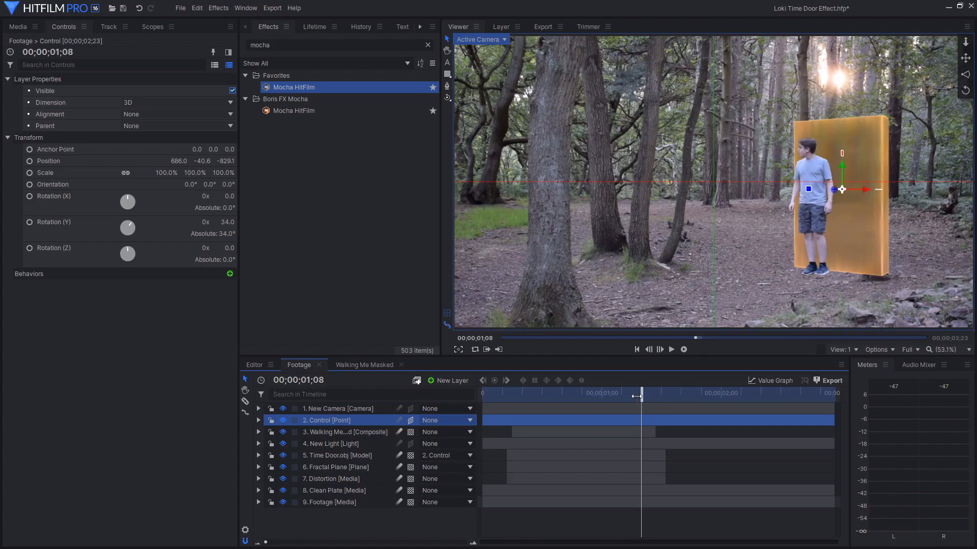
Shorten and shift the Clean Plate layer to end at about 00;00;00;10, and move the Time Door, Fractal Plane and Distortion layers about two frames earlier
{"action": "mouse_move", "coordinate": [640, 396]}
{"action": "left_mouse_down"}
{"action": "mouse_move", "coordinate": [661, 400]}
{"action": "mouse_move", "coordinate": [644, 392]}
{"action": "mouse_move", "coordinate": [656, 393]}
{"action": "left_mouse_up"}
{"action": "left_click", "coordinate": [319, 490]}
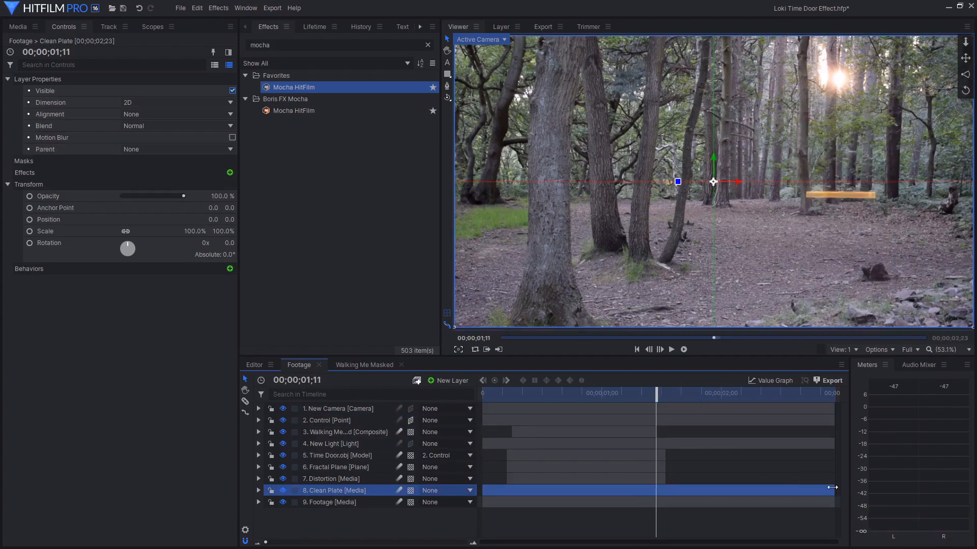
{"action": "left_click_drag", "start_coordinate": [832, 487], "coordinate": [578, 421]}
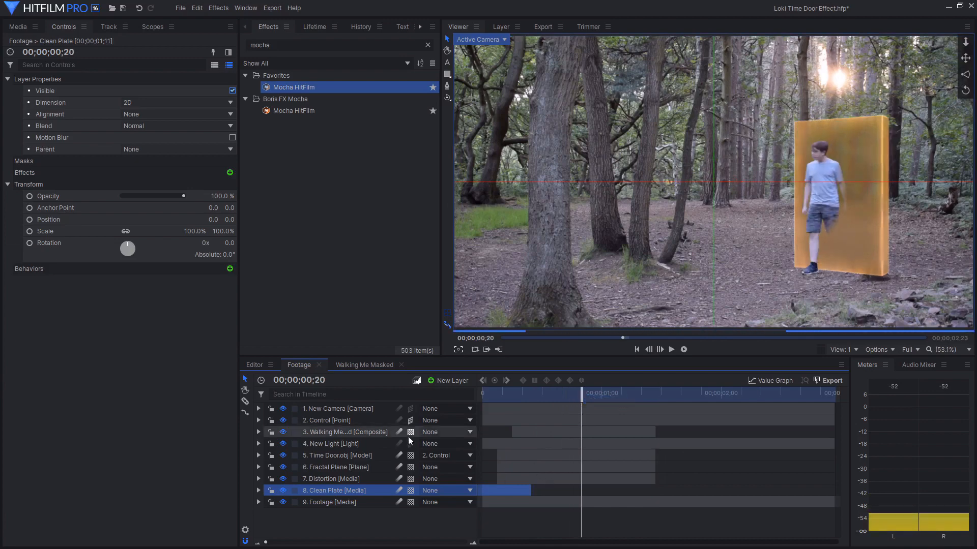
Duplicate the Walking Me Masked composite layer and invert the mask on the copy
{"action": "left_click", "coordinate": [360, 431]}
{"action": "left_click", "coordinate": [366, 421]}
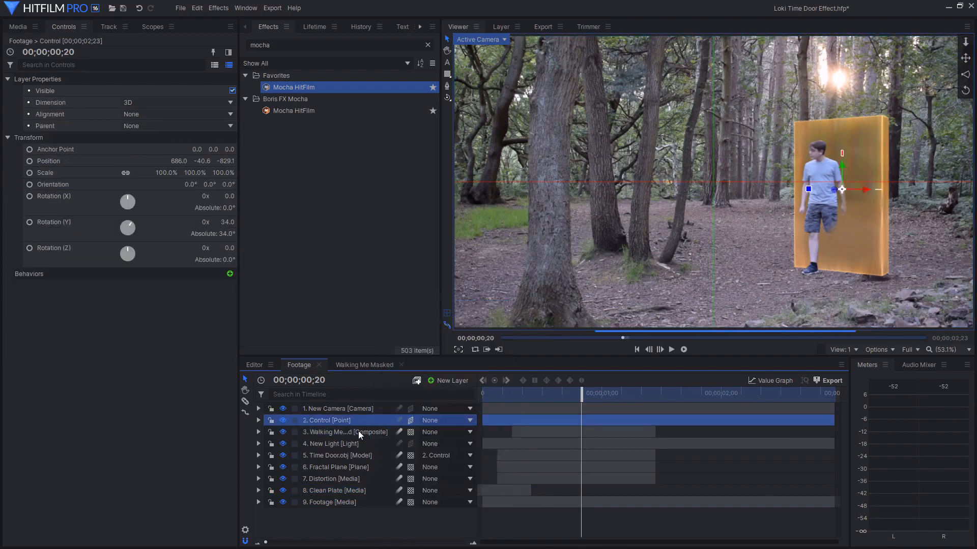
{"action": "right_click", "coordinate": [358, 431]}
{"action": "left_click", "coordinate": [409, 300]}
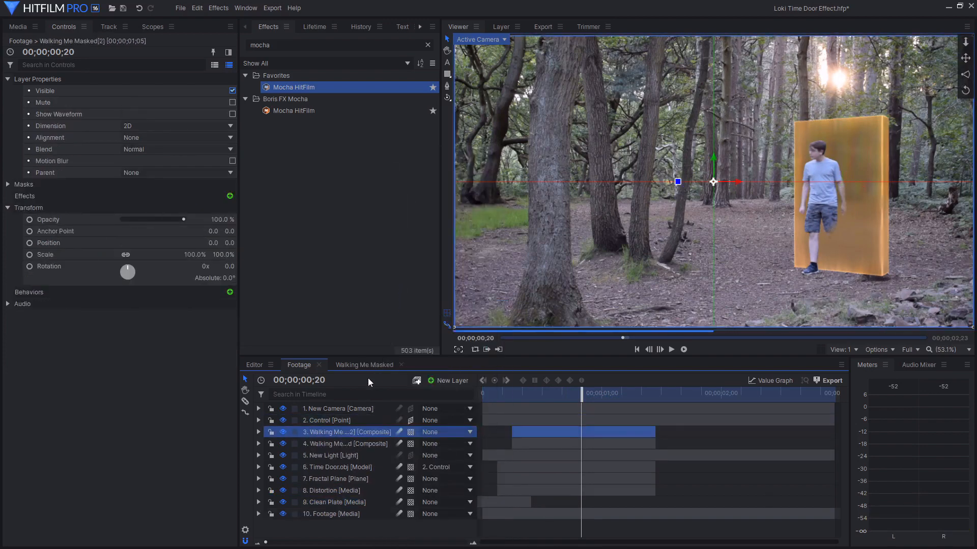
{"action": "left_click", "coordinate": [28, 207]}
{"action": "left_click", "coordinate": [8, 207]}
{"action": "left_click", "coordinate": [7, 184]}
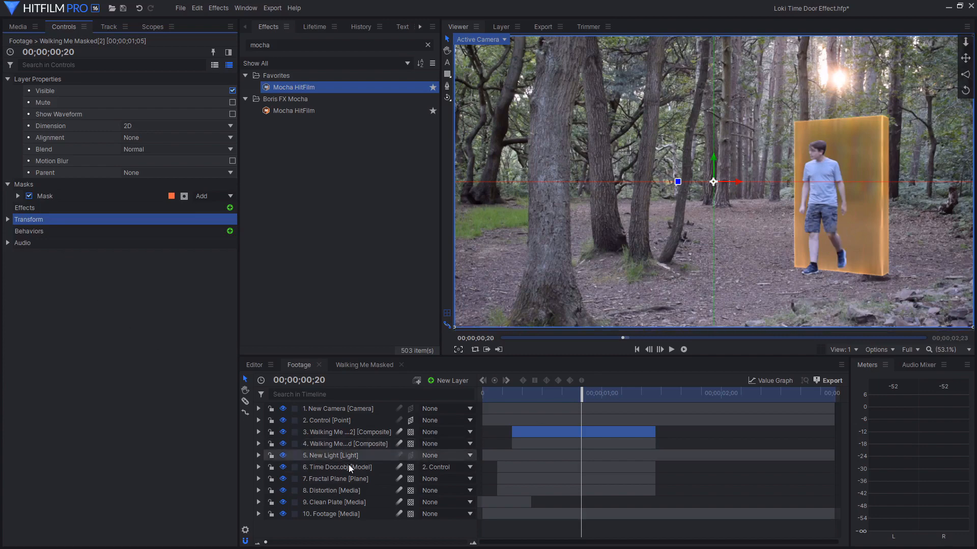
Copy the Distortion layer's effects, from Heat Distortion through Set Matte
{"action": "left_click", "coordinate": [340, 493]}
{"action": "left_click", "coordinate": [75, 238]}
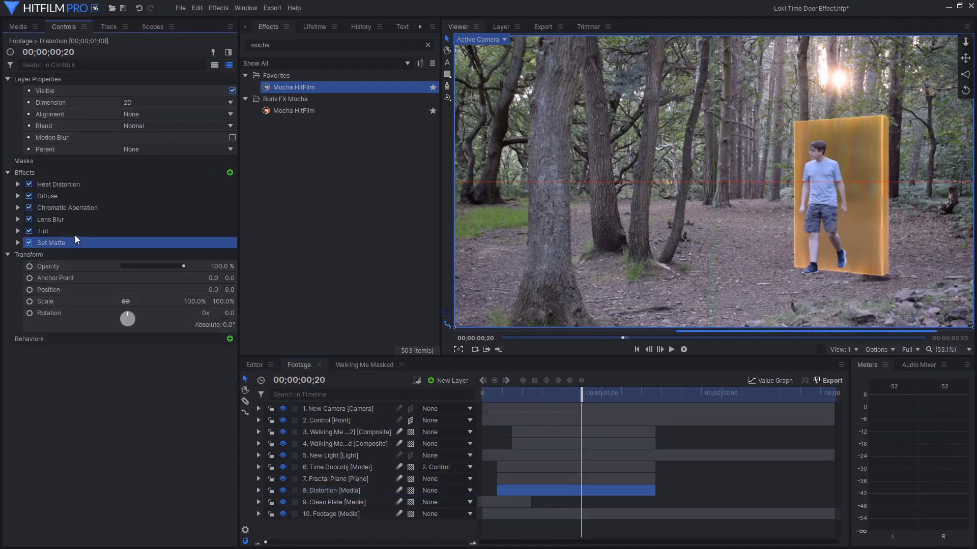
{"action": "left_click", "coordinate": [79, 184], "text": "shift"}
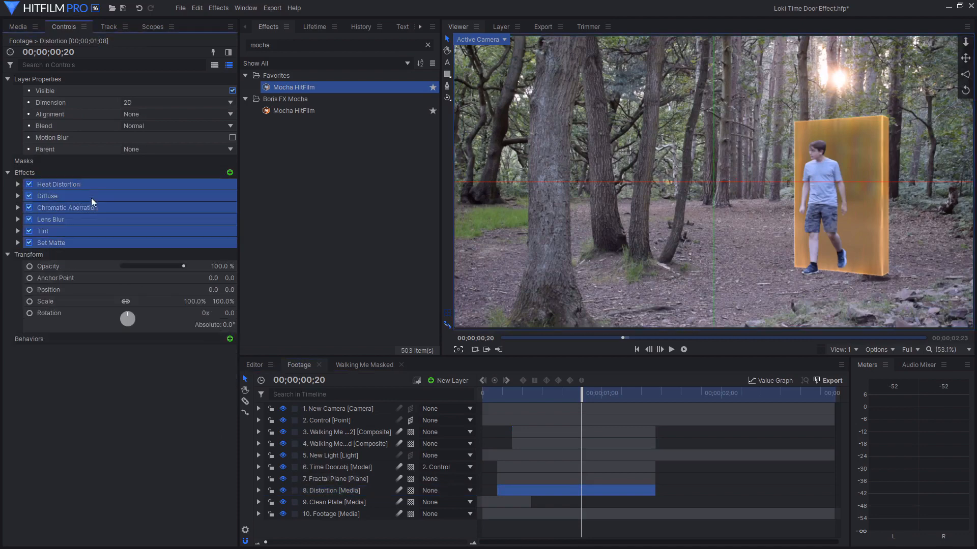
{"action": "right_click", "coordinate": [165, 231]}
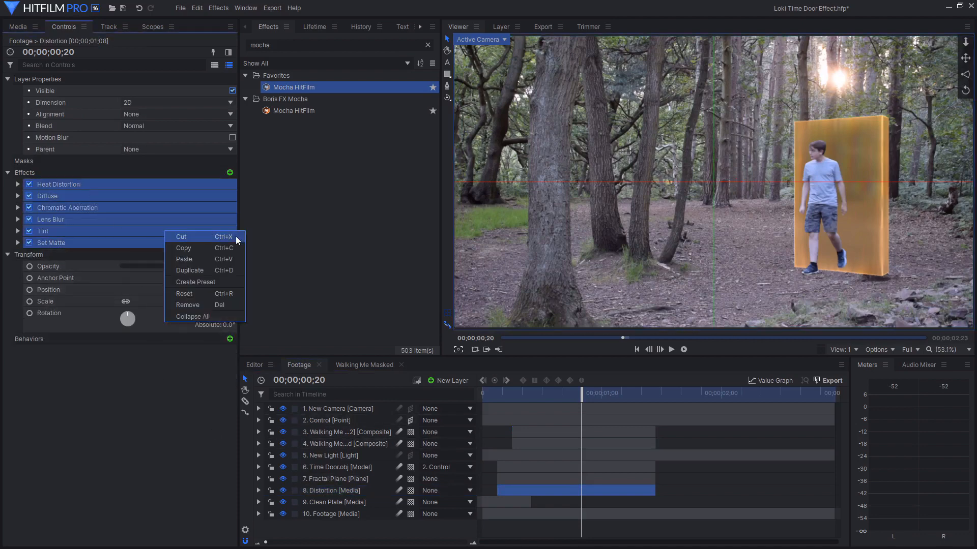
{"action": "left_click", "coordinate": [226, 248]}
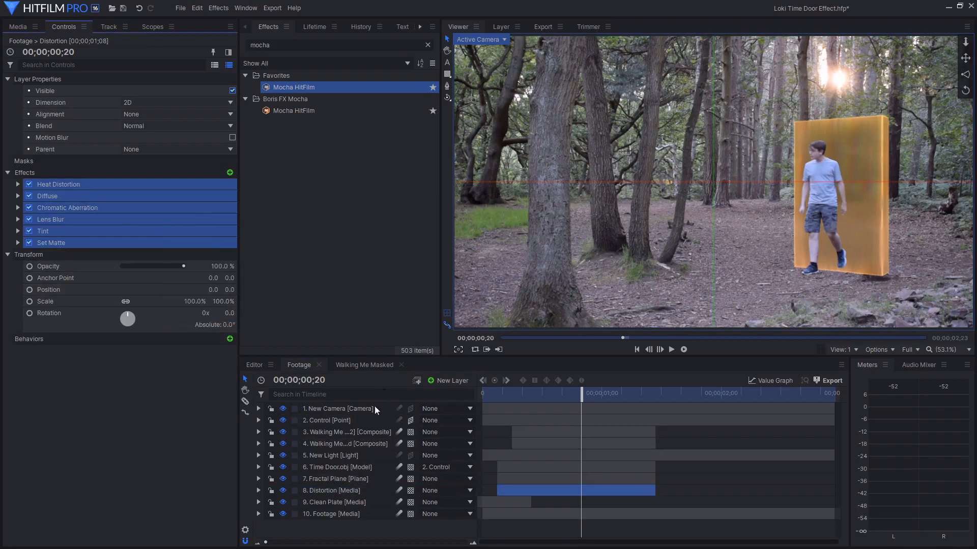
Paste the copied effects onto the duplicate Walking Me Masked layer and move it below the original
{"action": "left_click", "coordinate": [355, 432]}
{"action": "right_click", "coordinate": [354, 433]}
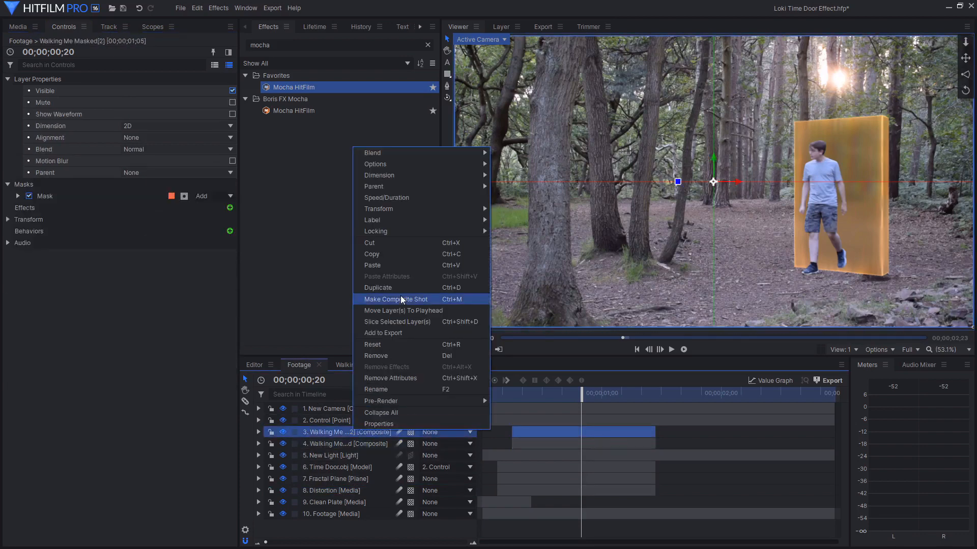
{"action": "left_click", "coordinate": [393, 265]}
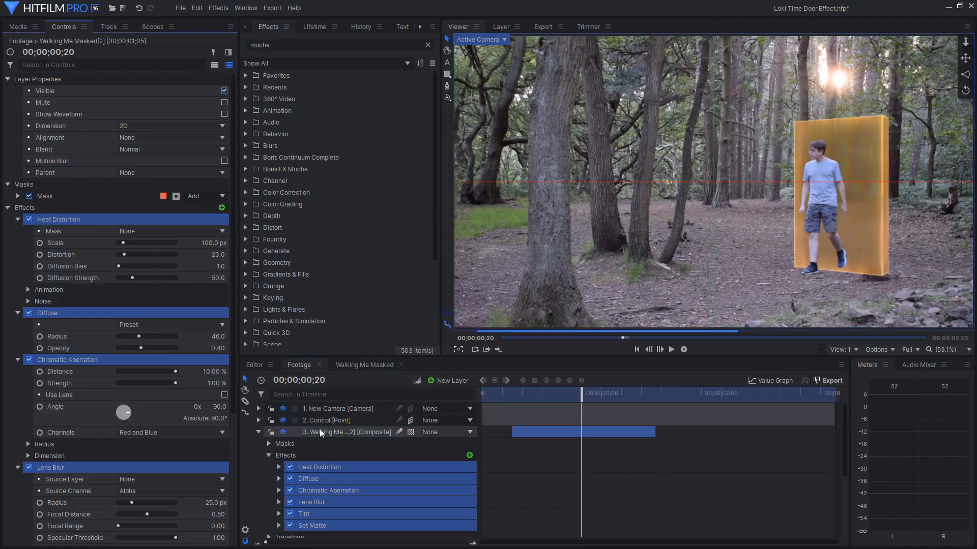
{"action": "left_click", "coordinate": [259, 432]}
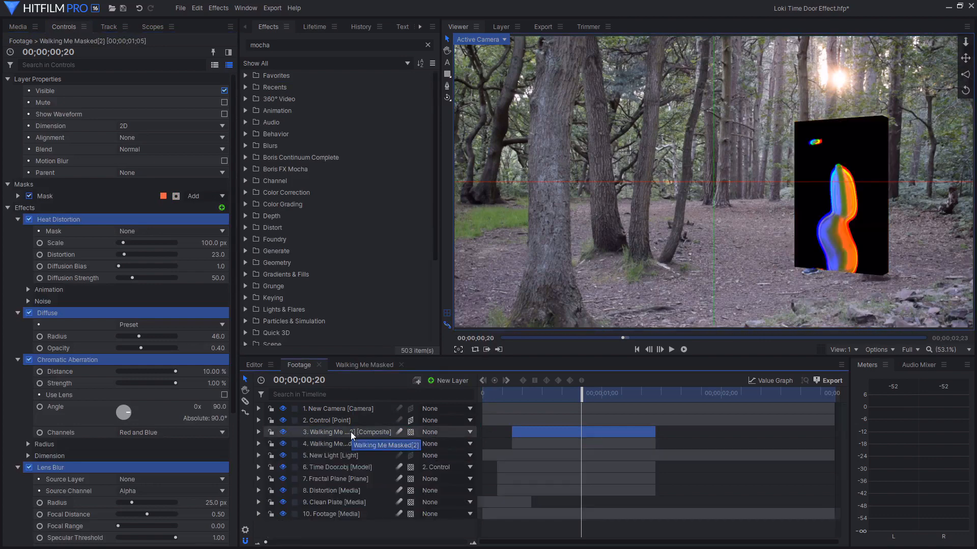
{"action": "left_click_drag", "start_coordinate": [349, 432], "coordinate": [362, 450]}
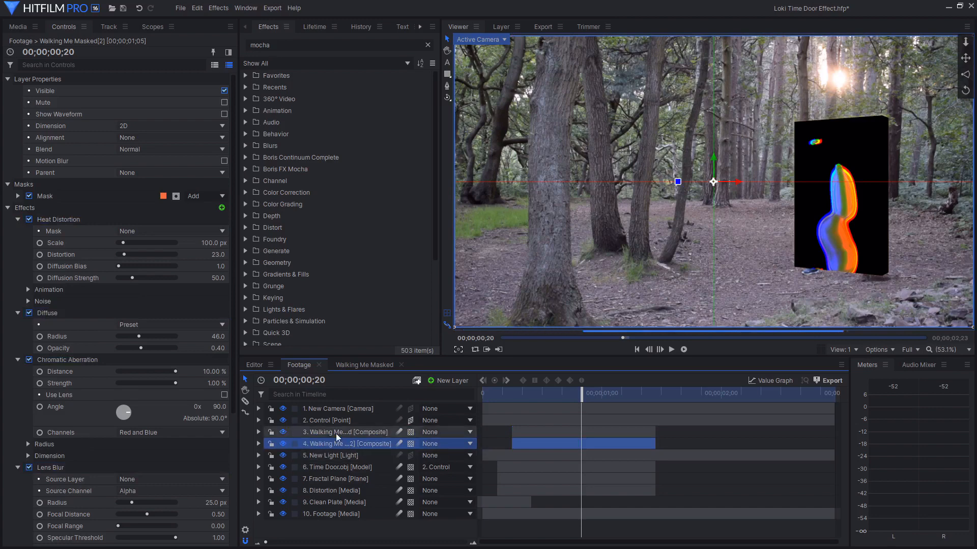
Set the Set Matte effect's blend to Subtract and enable its Invert option on the duplicate Walking Me Masked layer
{"action": "left_click", "coordinate": [18, 220]}
{"action": "left_click", "coordinate": [18, 231]}
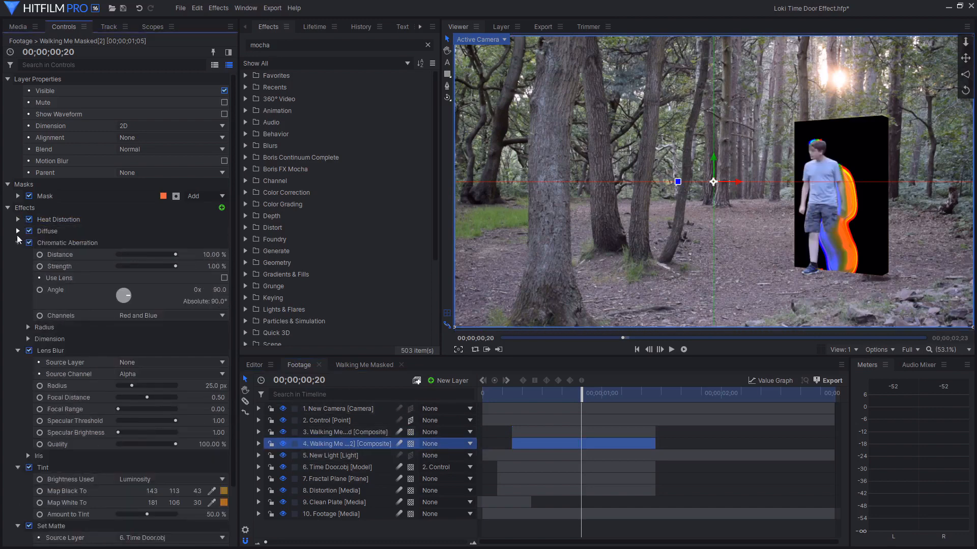
{"action": "left_click", "coordinate": [18, 243]}
{"action": "left_click", "coordinate": [18, 254]}
{"action": "left_click", "coordinate": [18, 266]}
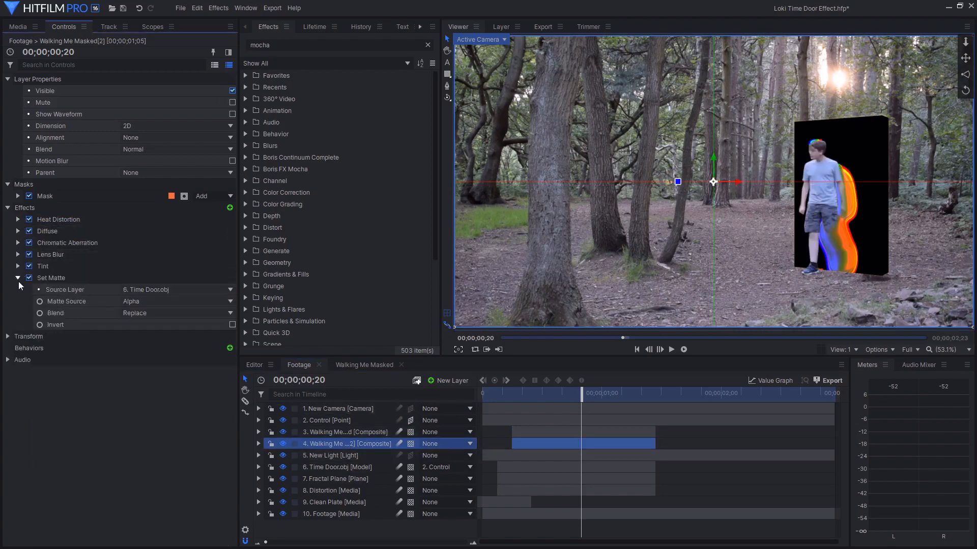
{"action": "left_click", "coordinate": [51, 280]}
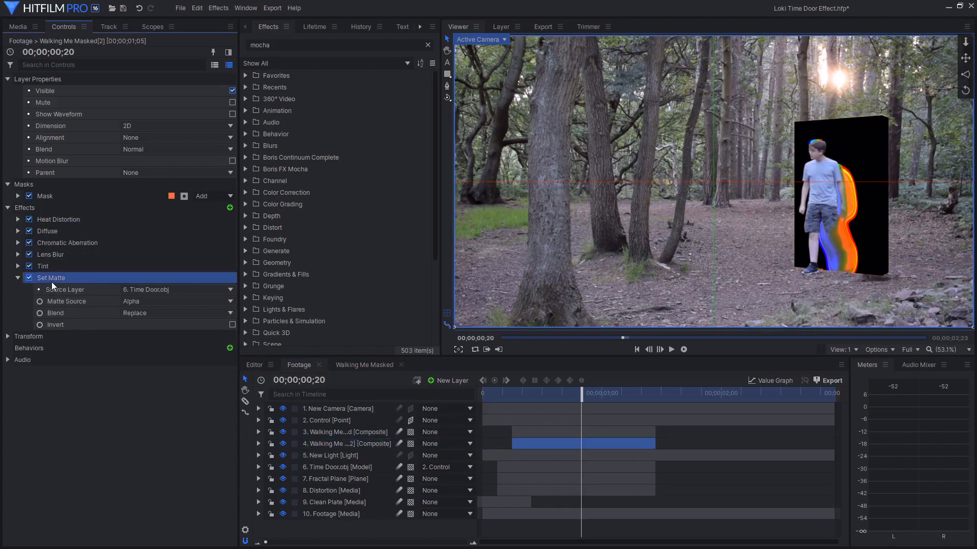
{"action": "left_click", "coordinate": [122, 315]}
{"action": "left_click", "coordinate": [148, 311]}
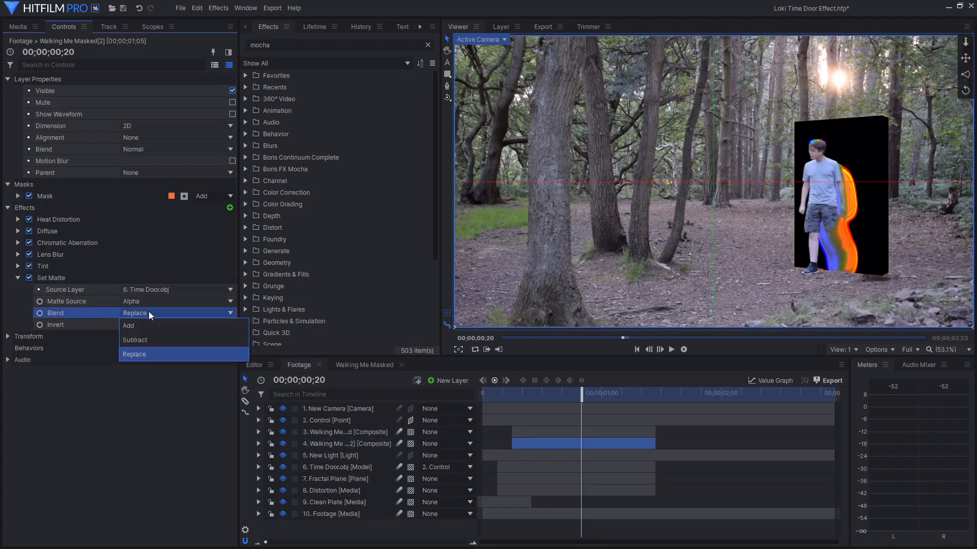
{"action": "left_click", "coordinate": [169, 334]}
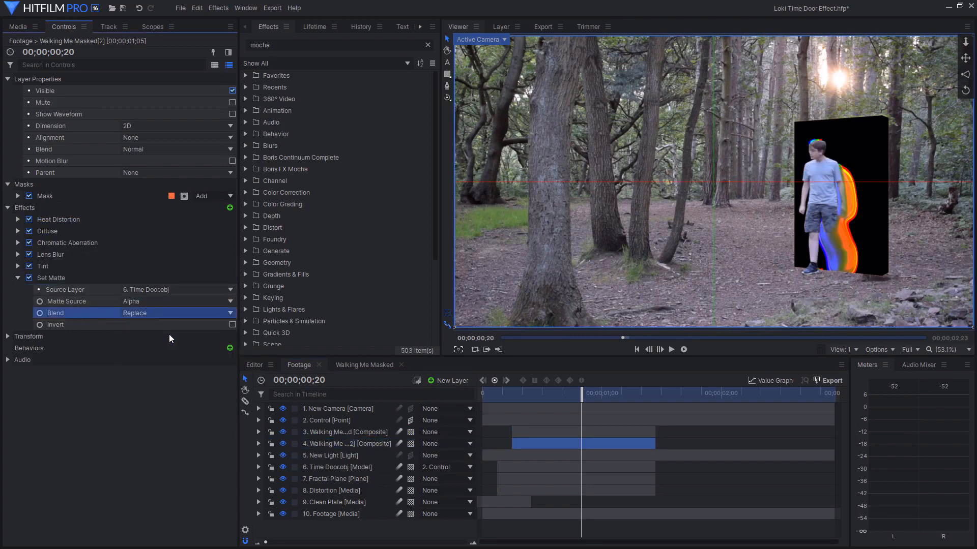
{"action": "left_click", "coordinate": [233, 326]}
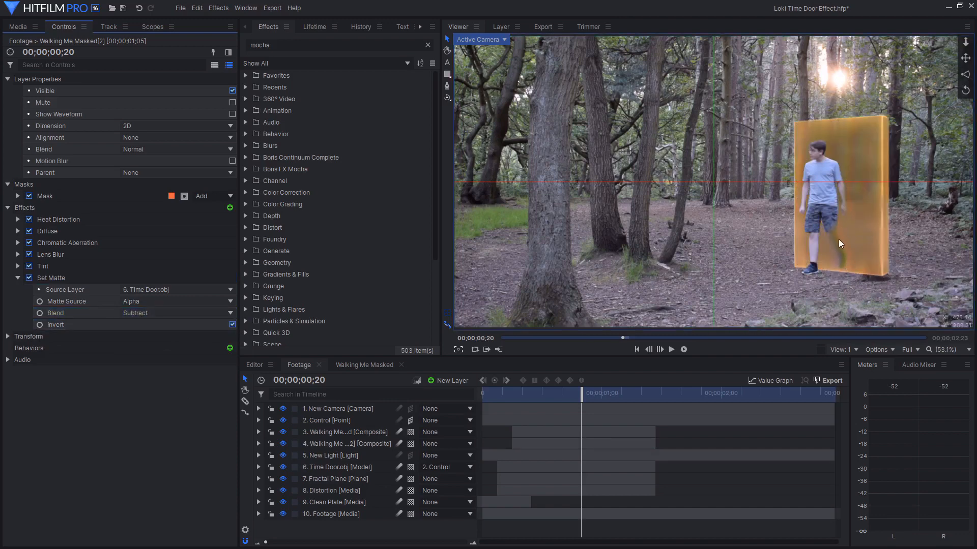
Go to frame 00;00;00;17 and change the duplicate Walking Me Masked layer's blend mode to Soft Light
{"action": "left_click", "coordinate": [567, 394]}
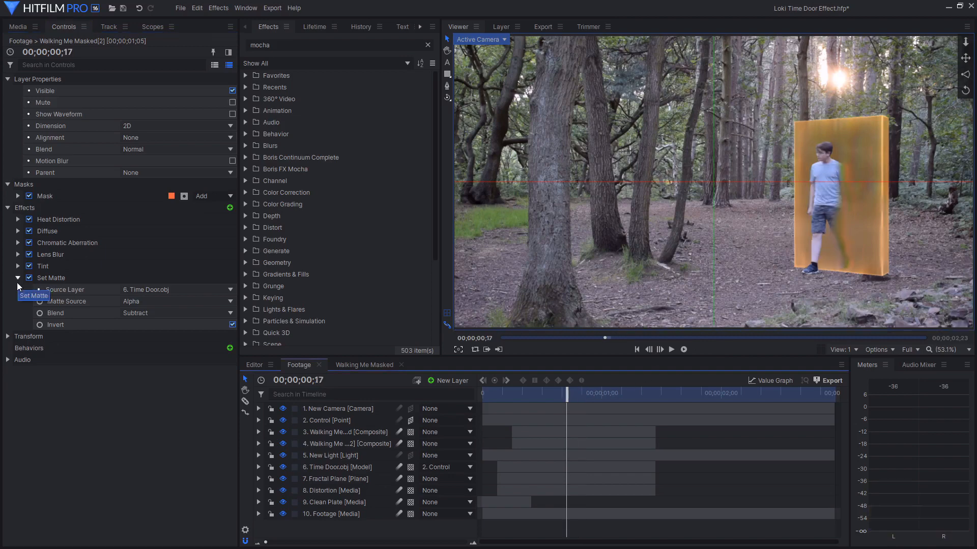
{"action": "left_click", "coordinate": [333, 432]}
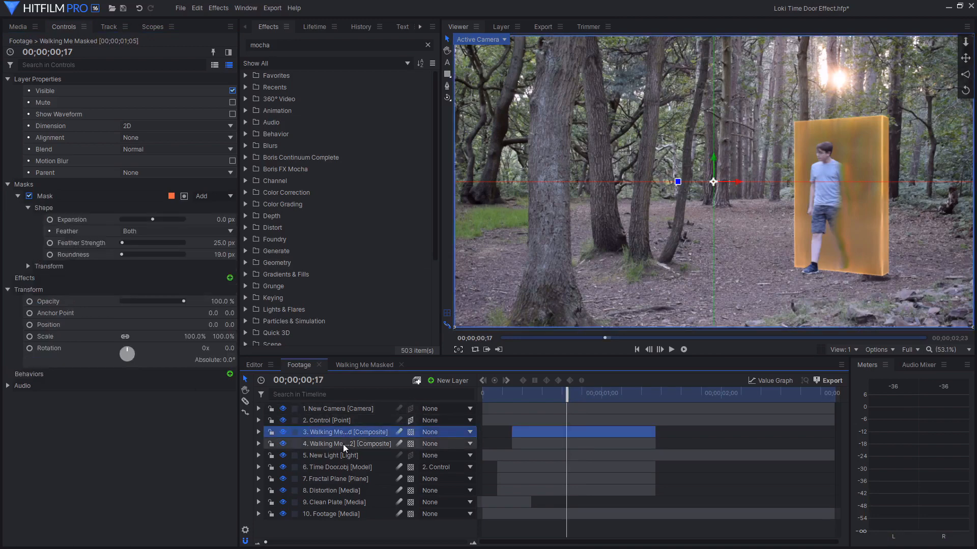
{"action": "left_click", "coordinate": [345, 444]}
{"action": "right_click", "coordinate": [345, 444]}
{"action": "mouse_move", "coordinate": [448, 168]}
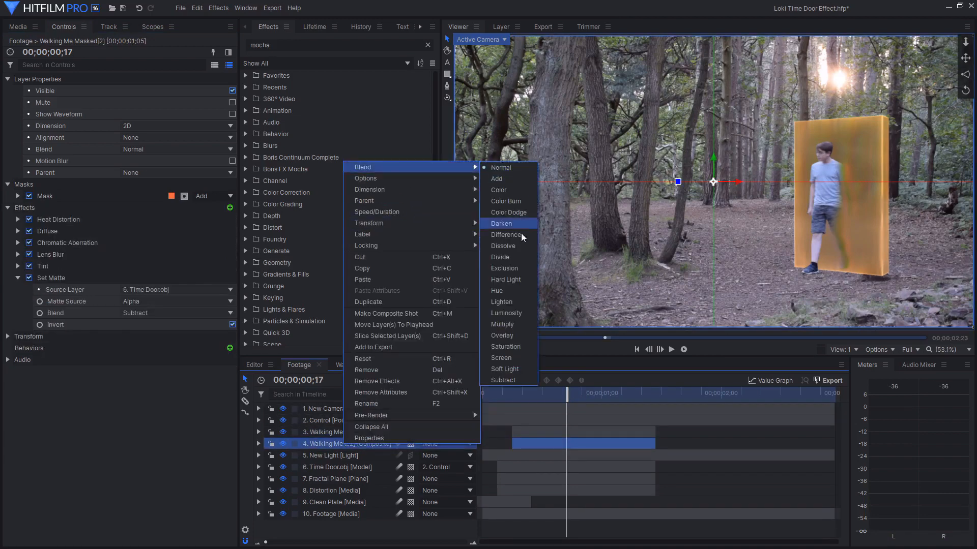
{"action": "left_click", "coordinate": [505, 369]}
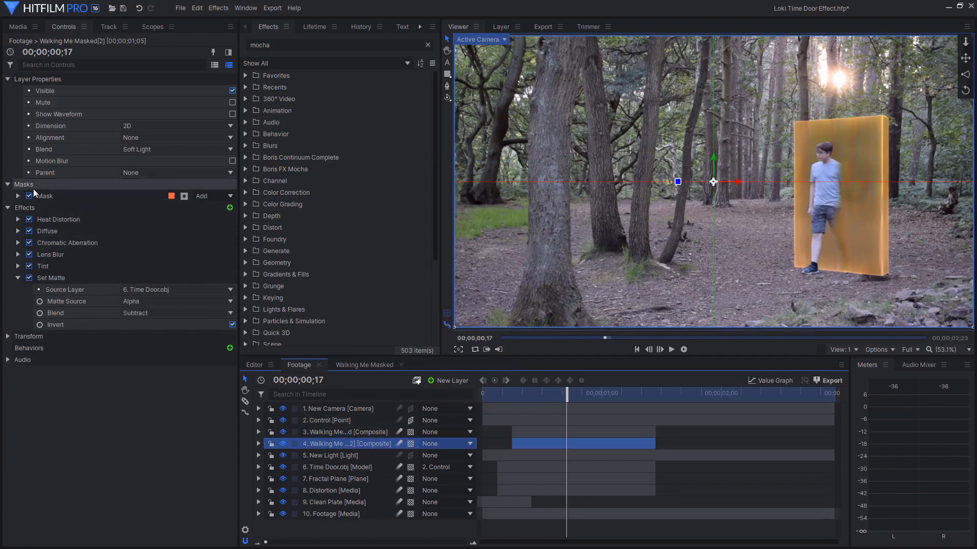
Set the duplicate Walking Me Masked layer's opacity to 50% and play back the composite
{"action": "left_click", "coordinate": [8, 184]}
{"action": "left_click", "coordinate": [7, 195]}
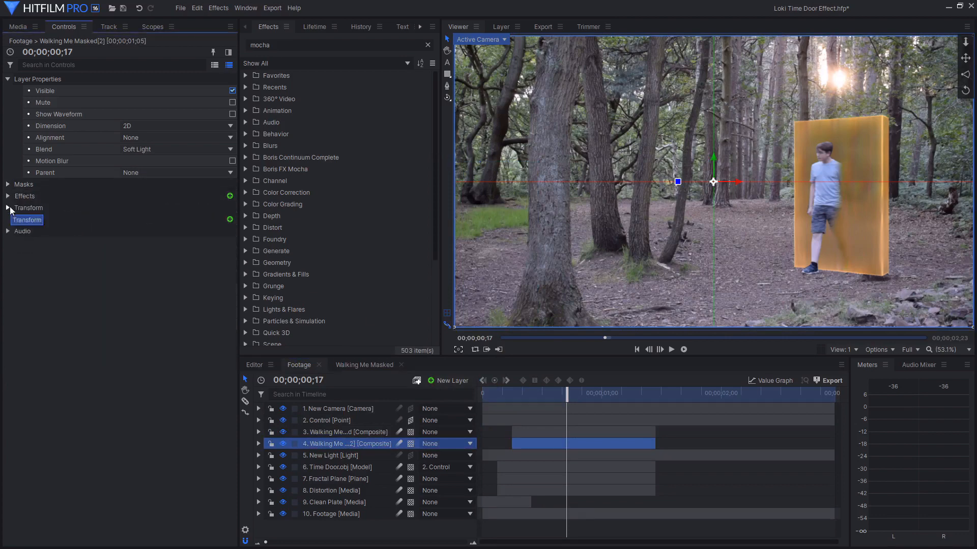
{"action": "left_click", "coordinate": [7, 207]}
{"action": "left_click", "coordinate": [224, 219]}
{"action": "type", "text": "5"}
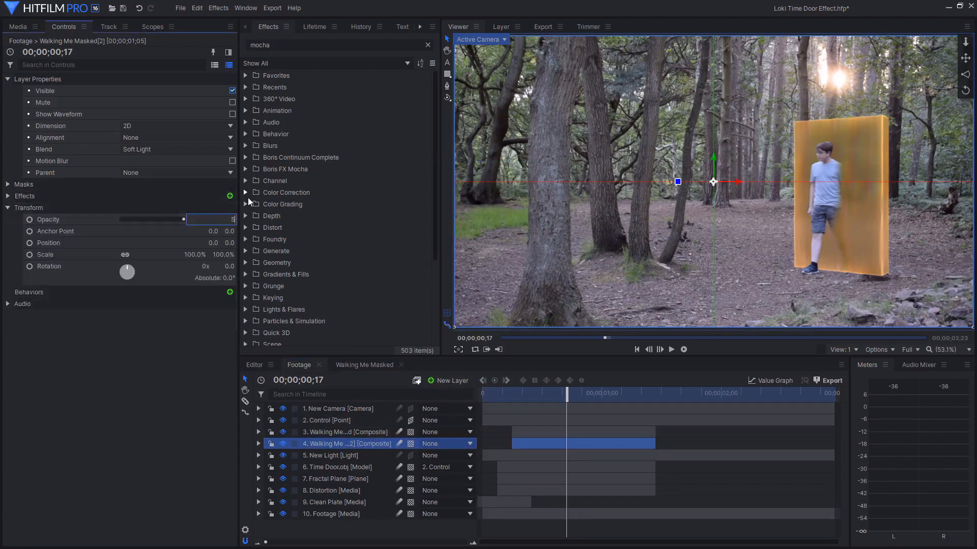
{"action": "type", "text": "0"}
{"action": "key", "text": "Return"}
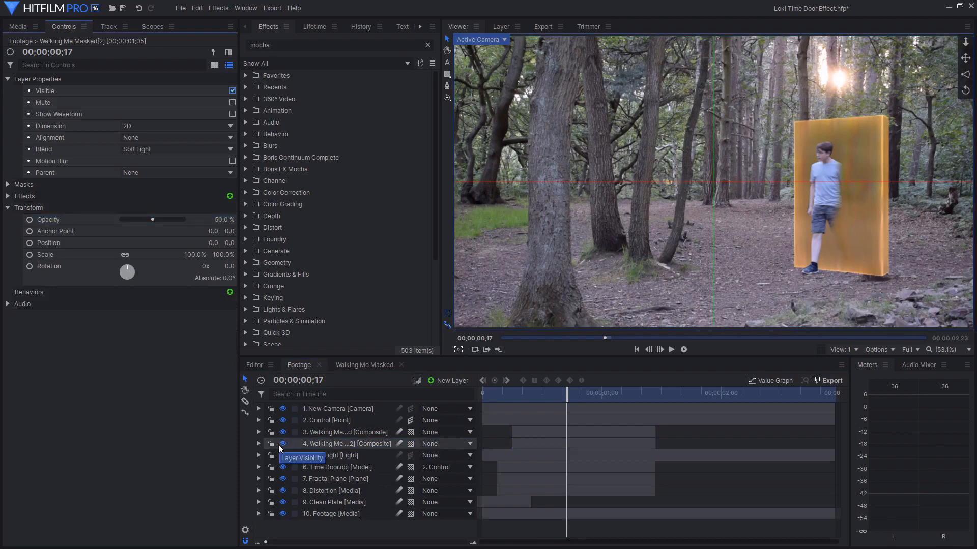
{"action": "scroll", "coordinate": [843, 229], "scroll_direction": "up", "scroll_amount": 3}
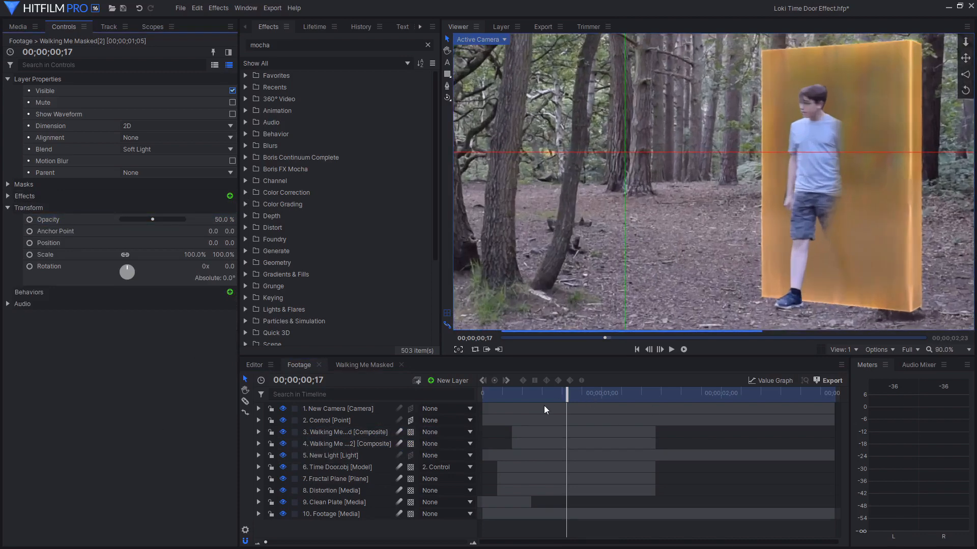
{"action": "key", "text": "space"}
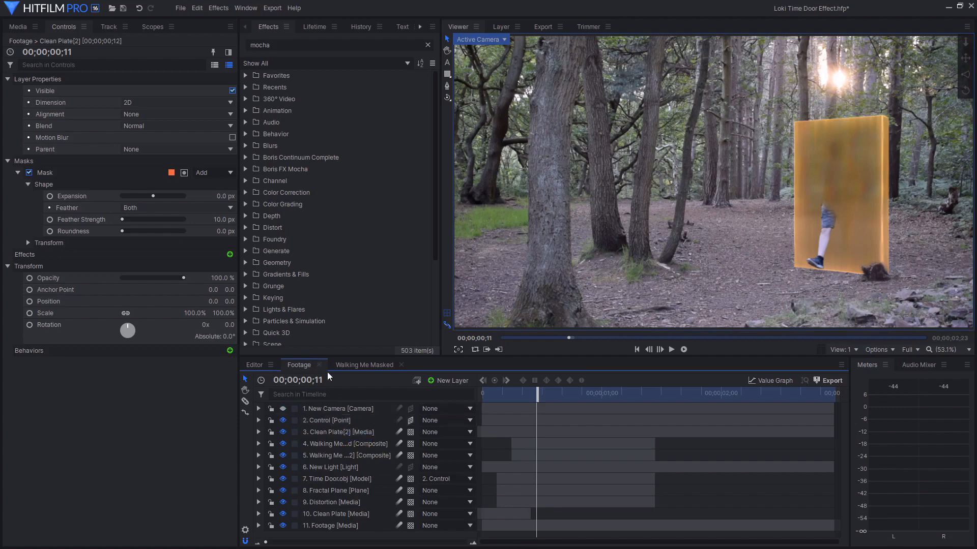
Paste the copied Grade, Colour Grade and Sun layers at the top of the Footage composite
{"action": "key", "text": "ctrl+v"}
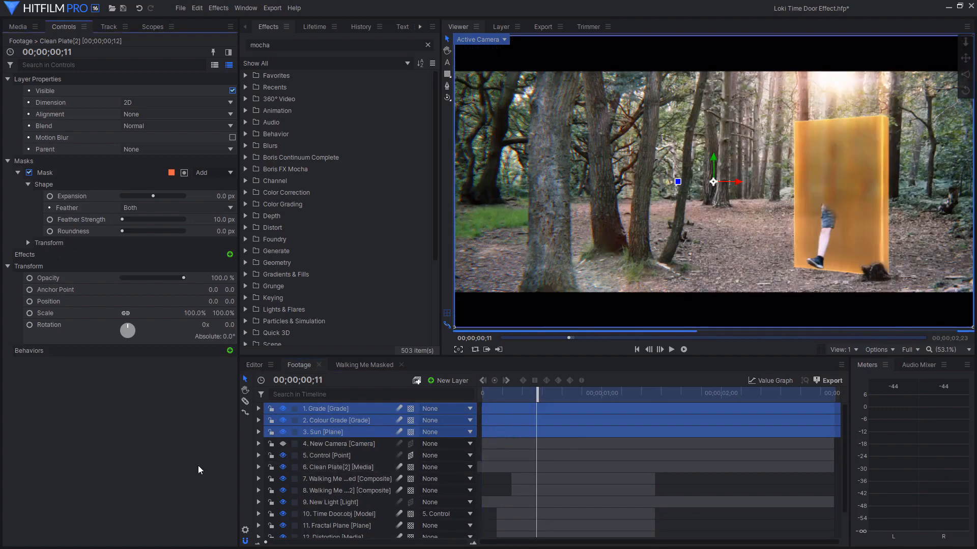